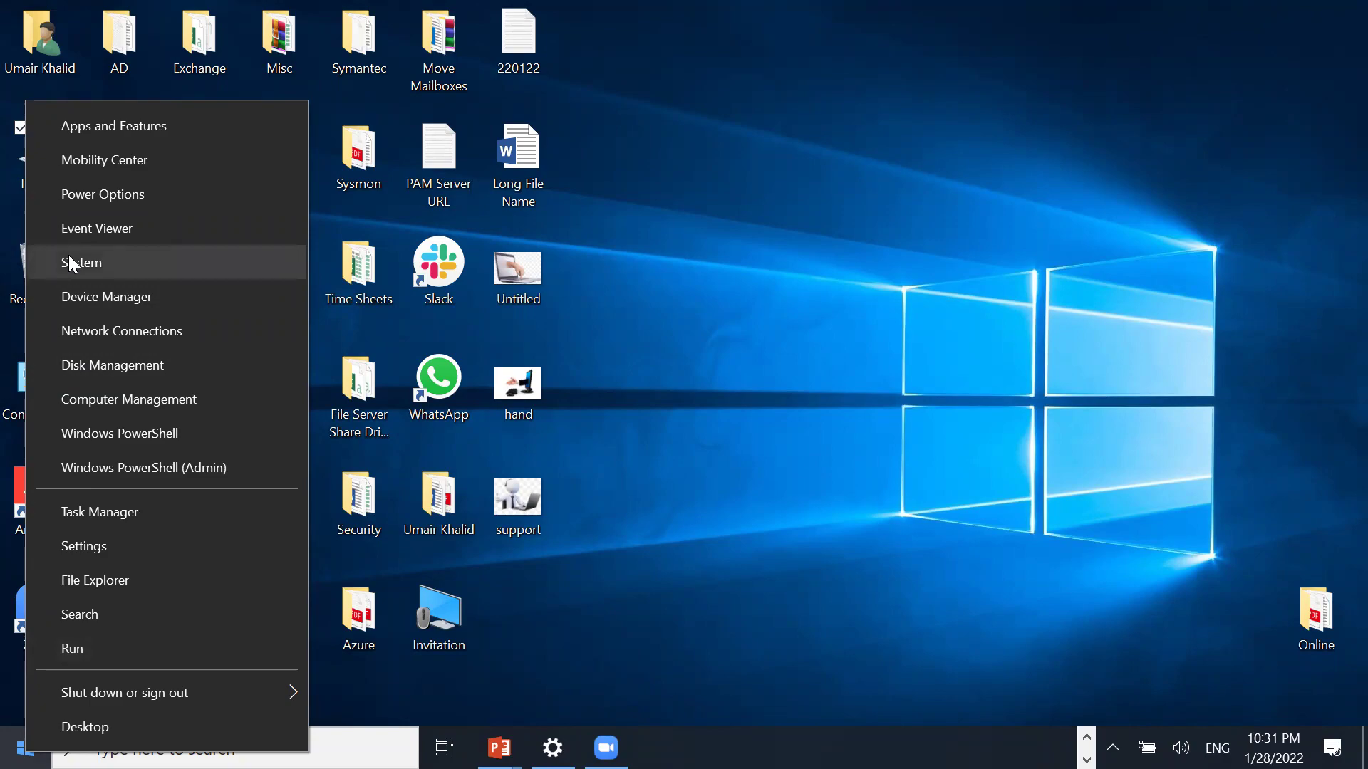
# - View the Windows System About page, and bring it up again by searching for SYS
pyautogui.click(71, 262)
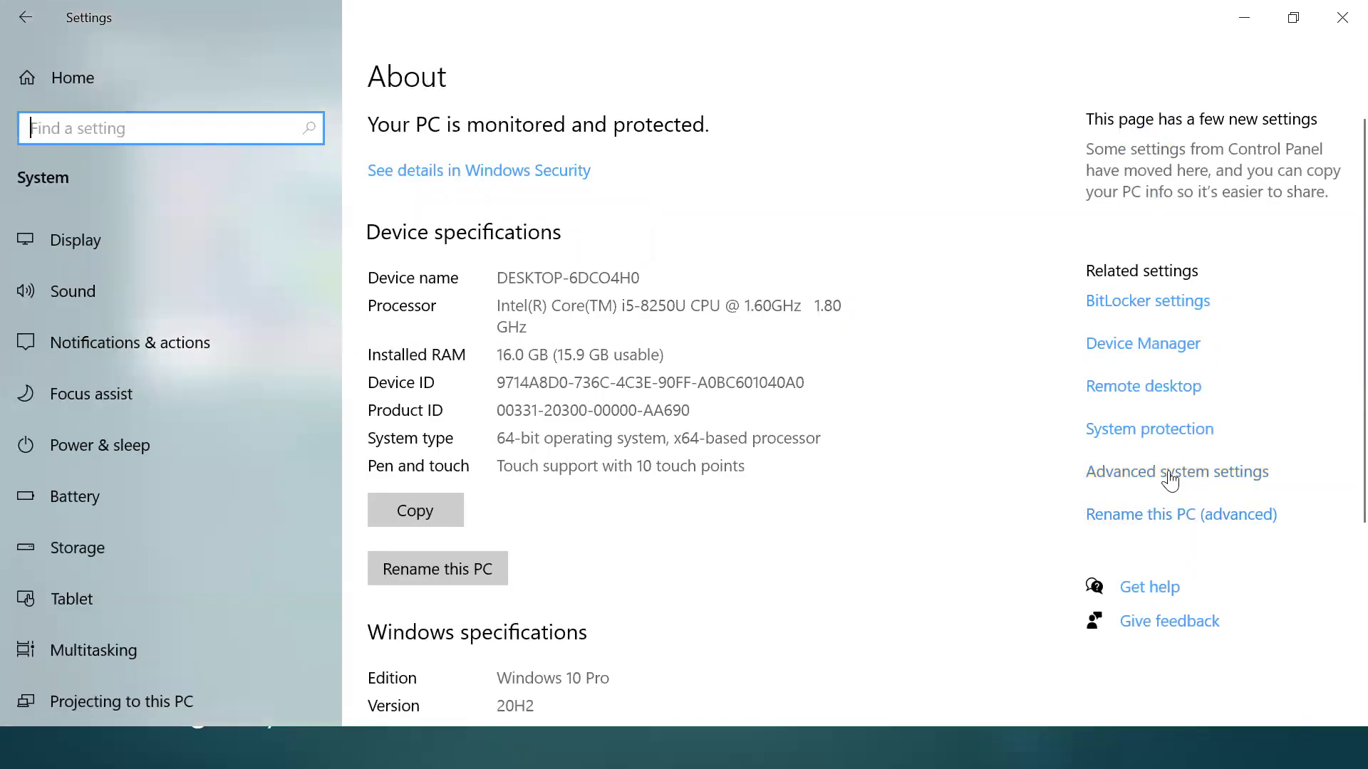
pyautogui.click(1129, 398)
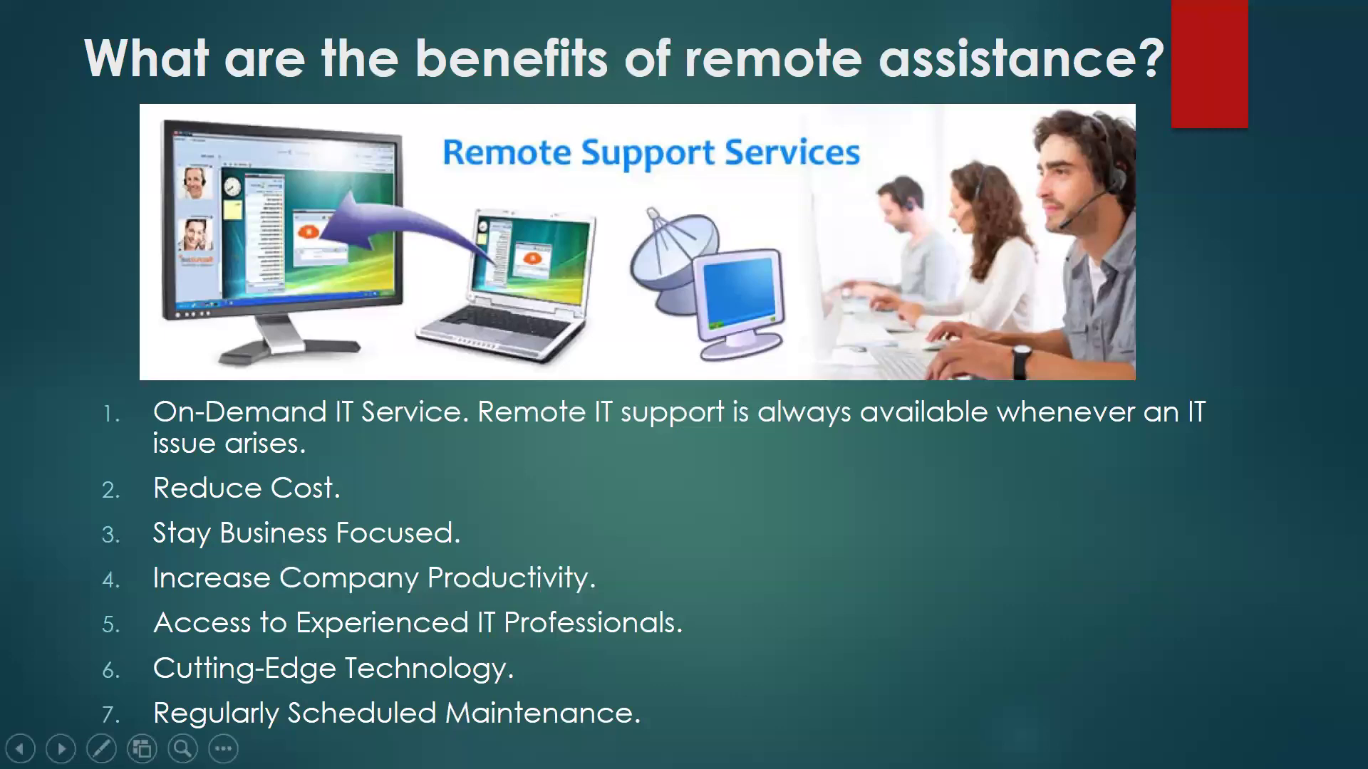
pyautogui.press('super+s')
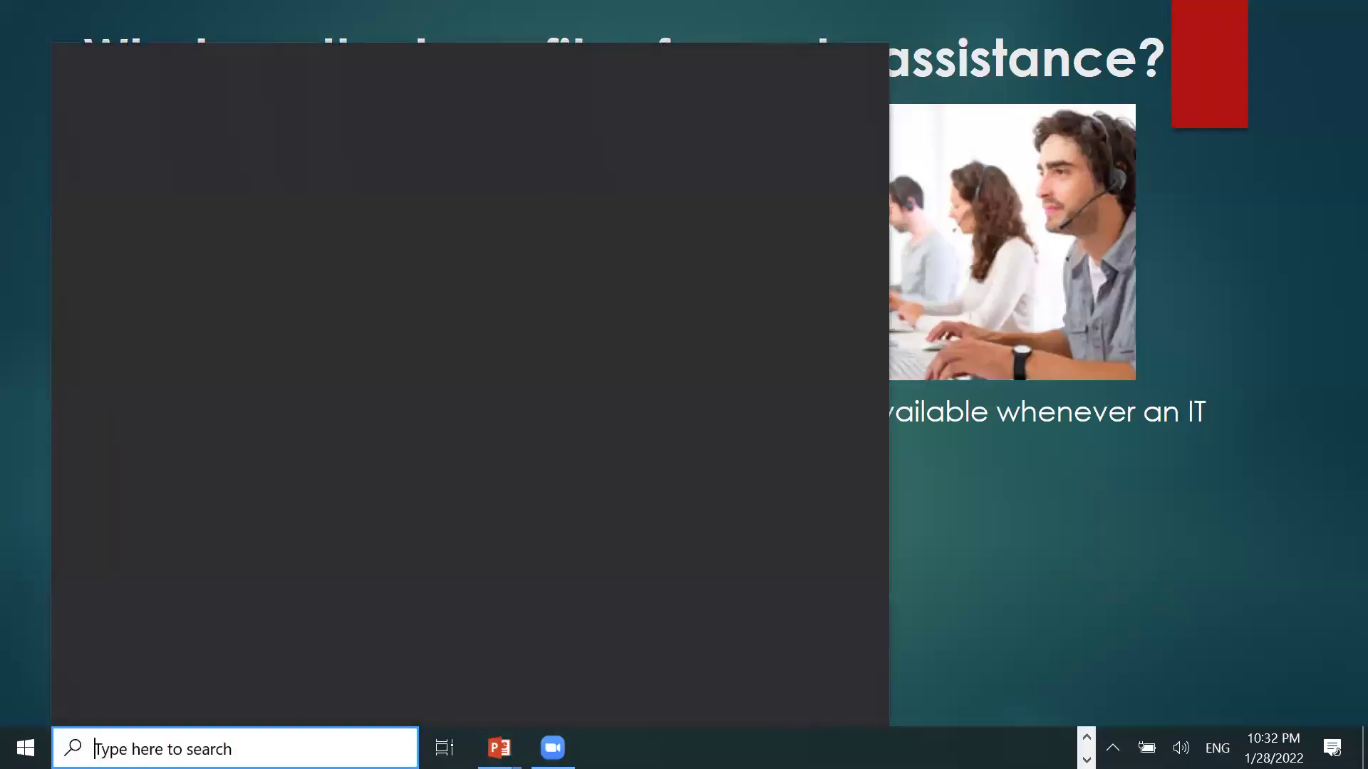
pyautogui.write('SYS')
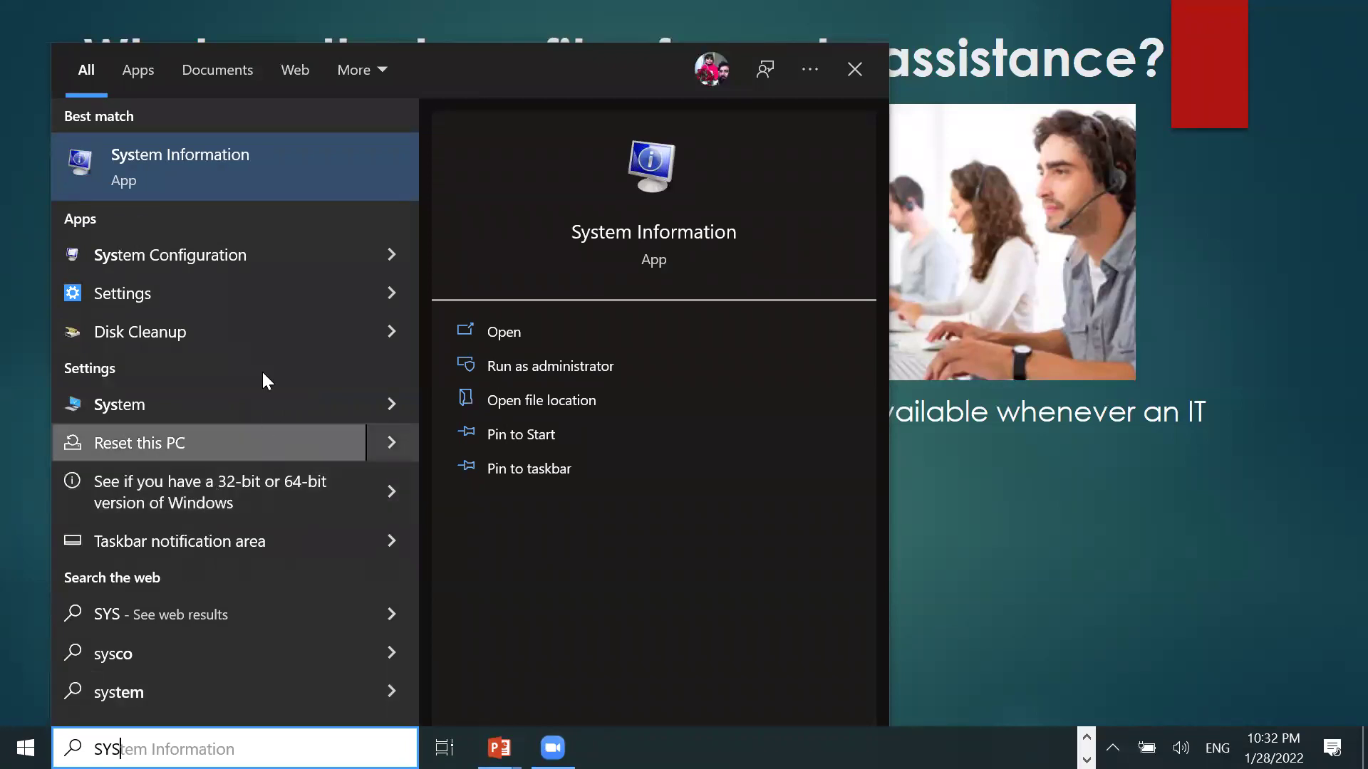
pyautogui.click(234, 406)
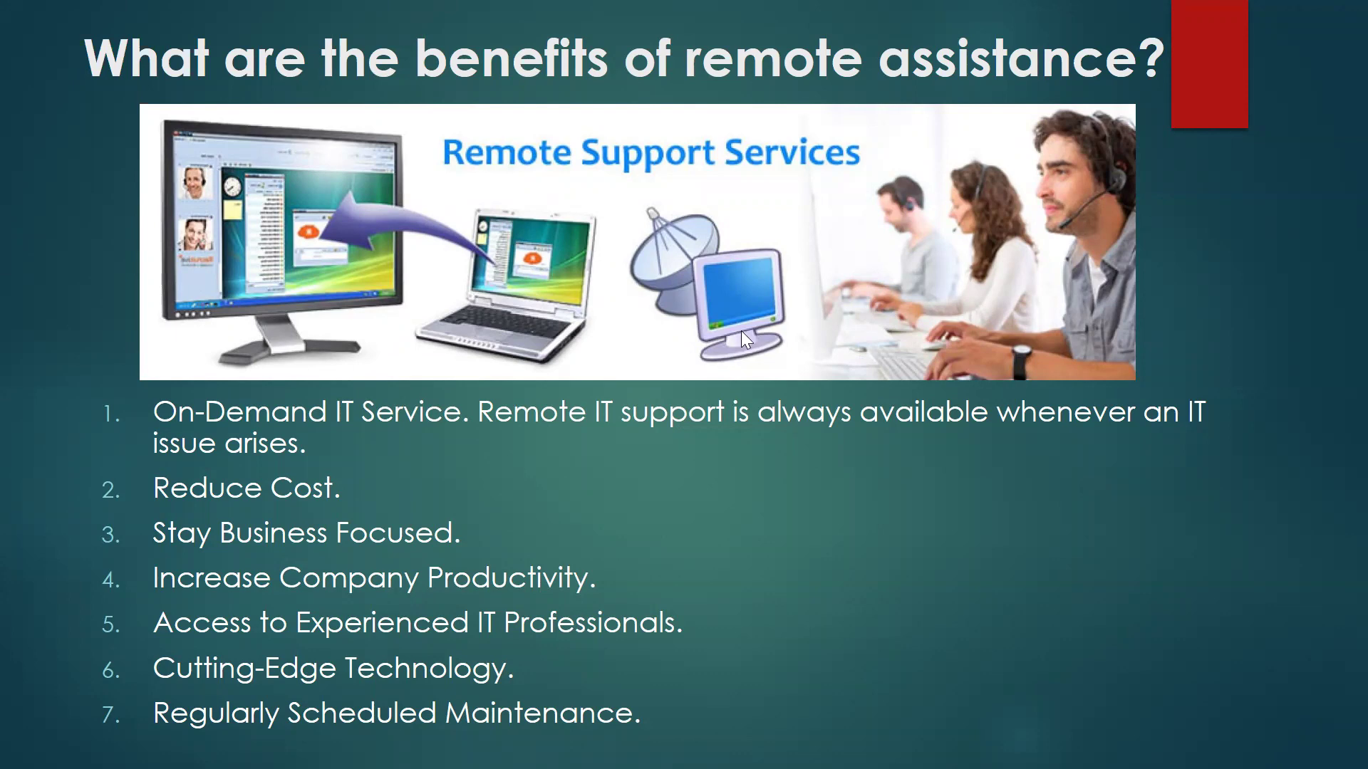
# - View the Remote options in the advanced system settings from This PC's properties, and close both windows
pyautogui.press('super+d')
pyautogui.rightClick(54, 162)
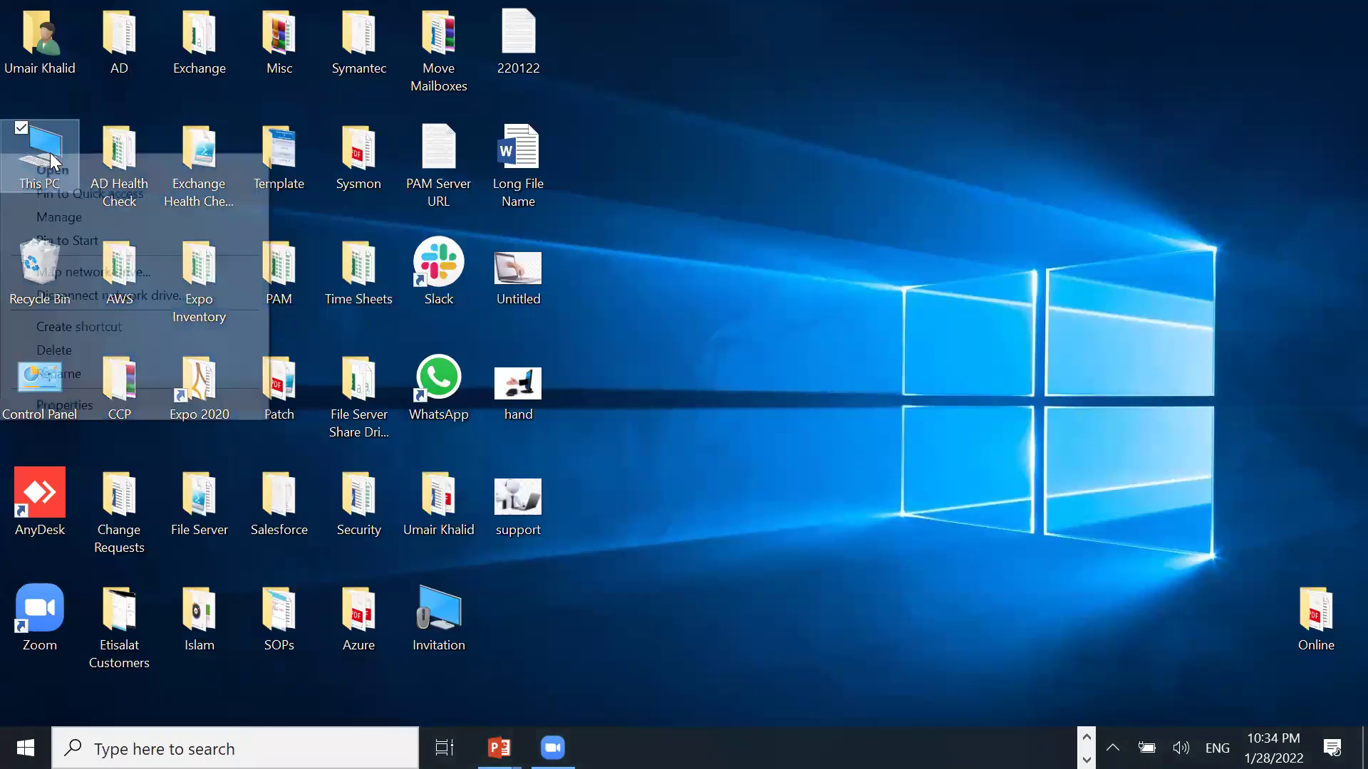
pyautogui.click(133, 403)
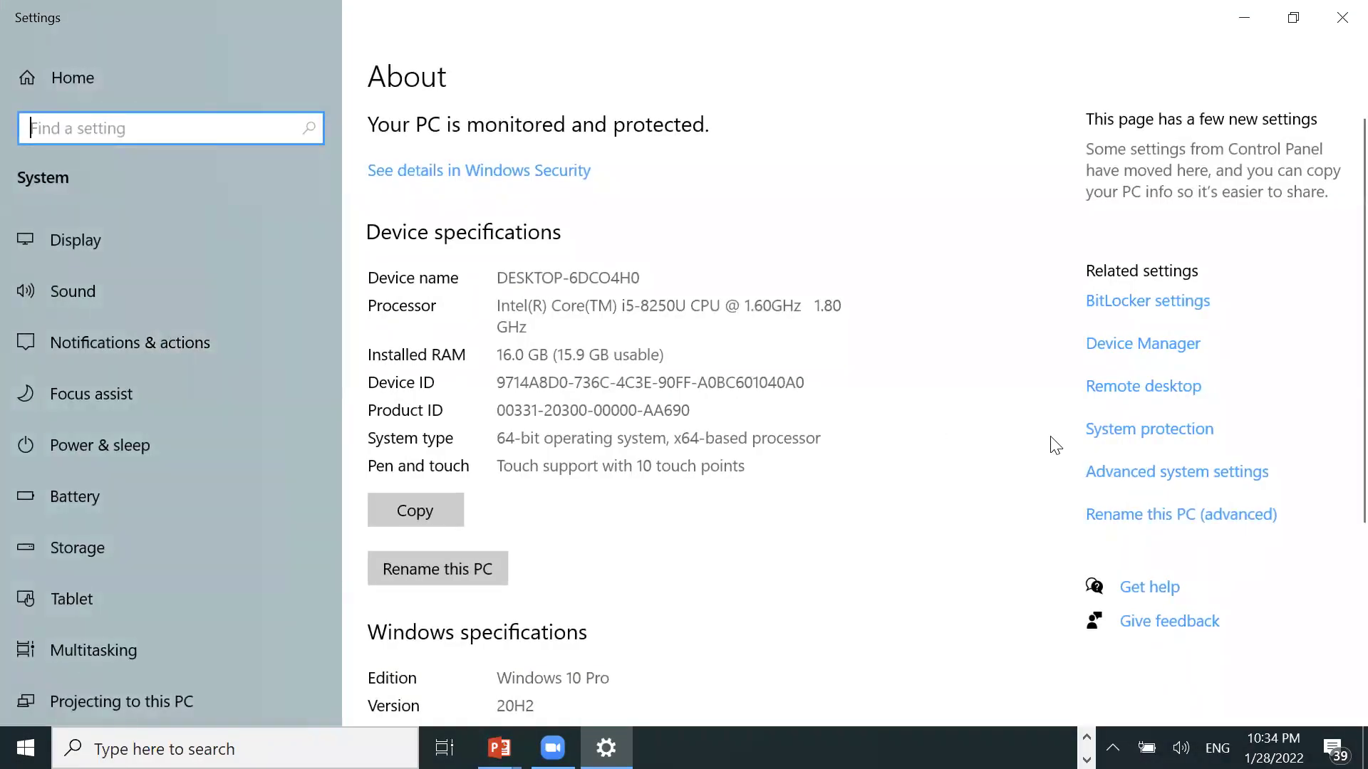
pyautogui.click(1168, 476)
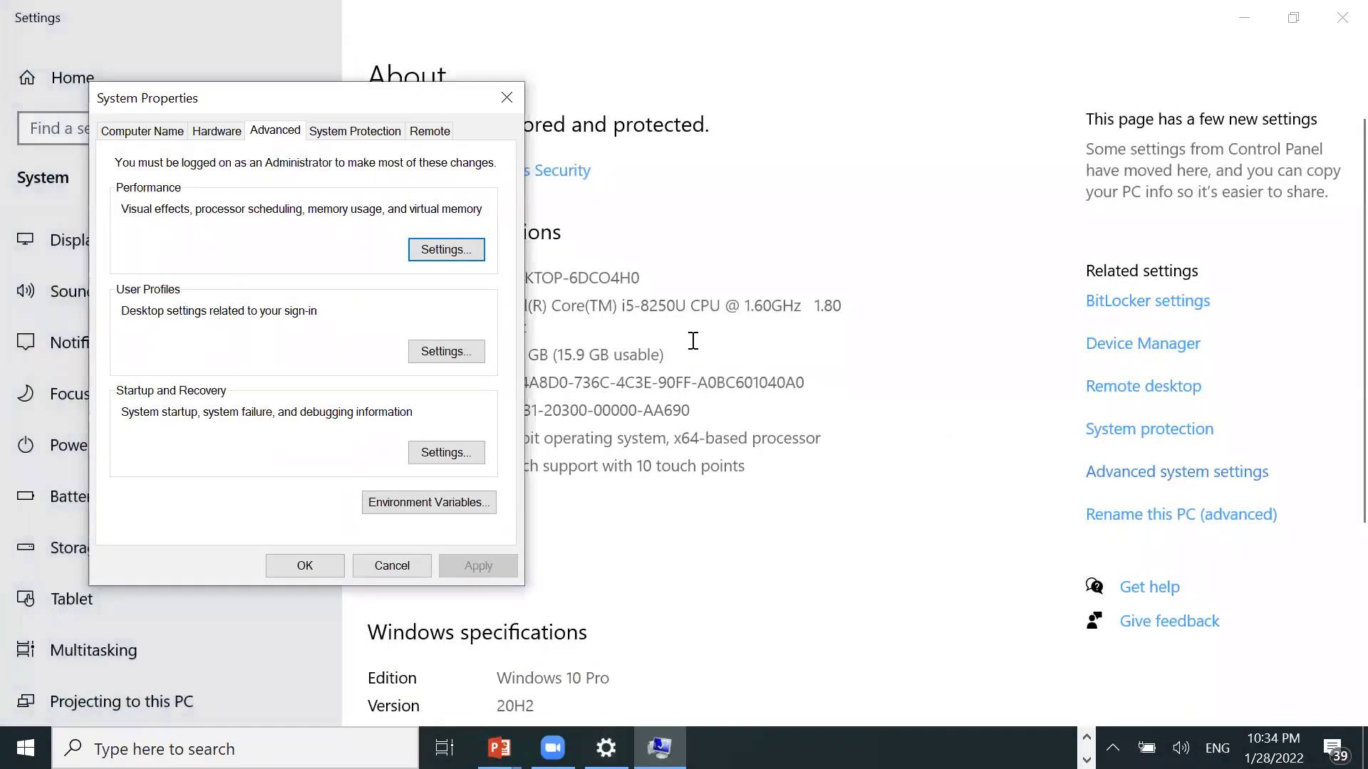
pyautogui.click(429, 132)
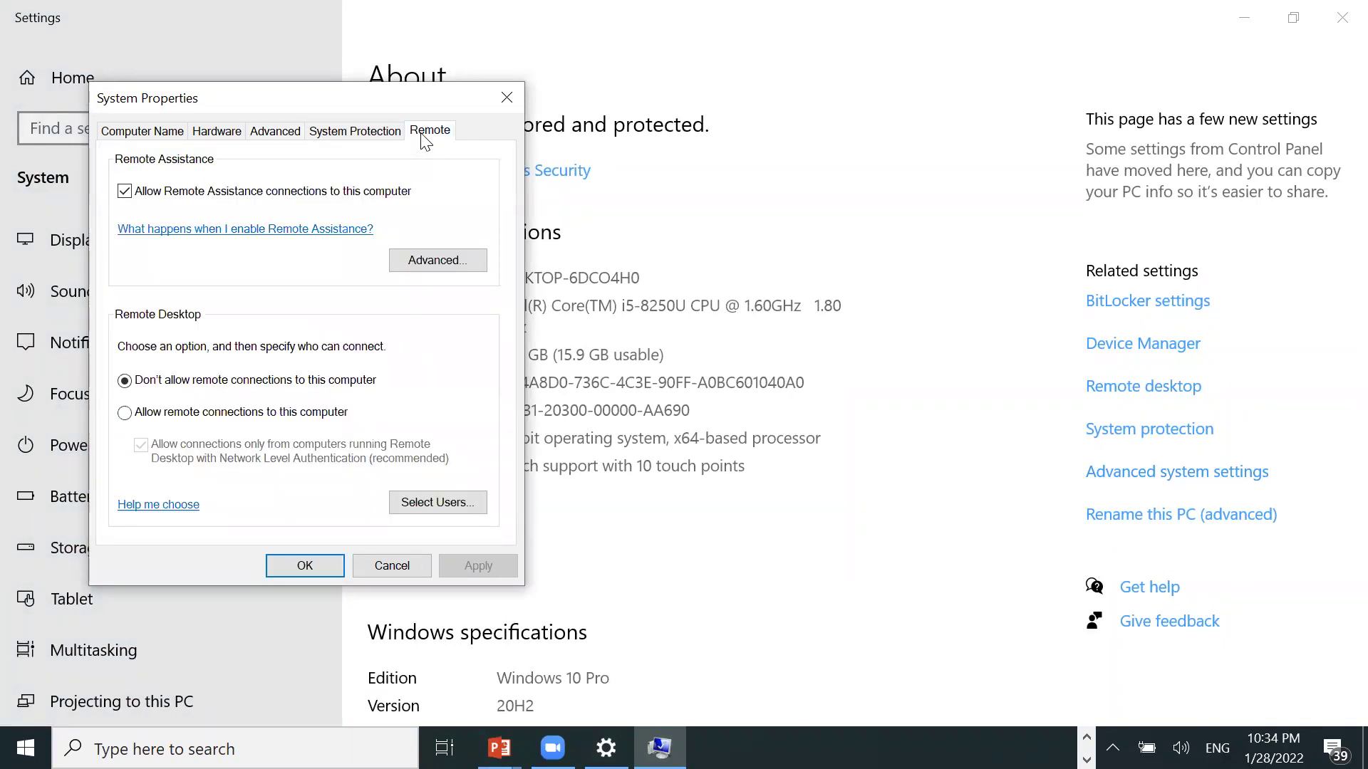
pyautogui.click(508, 99)
pyautogui.click(1337, 9)
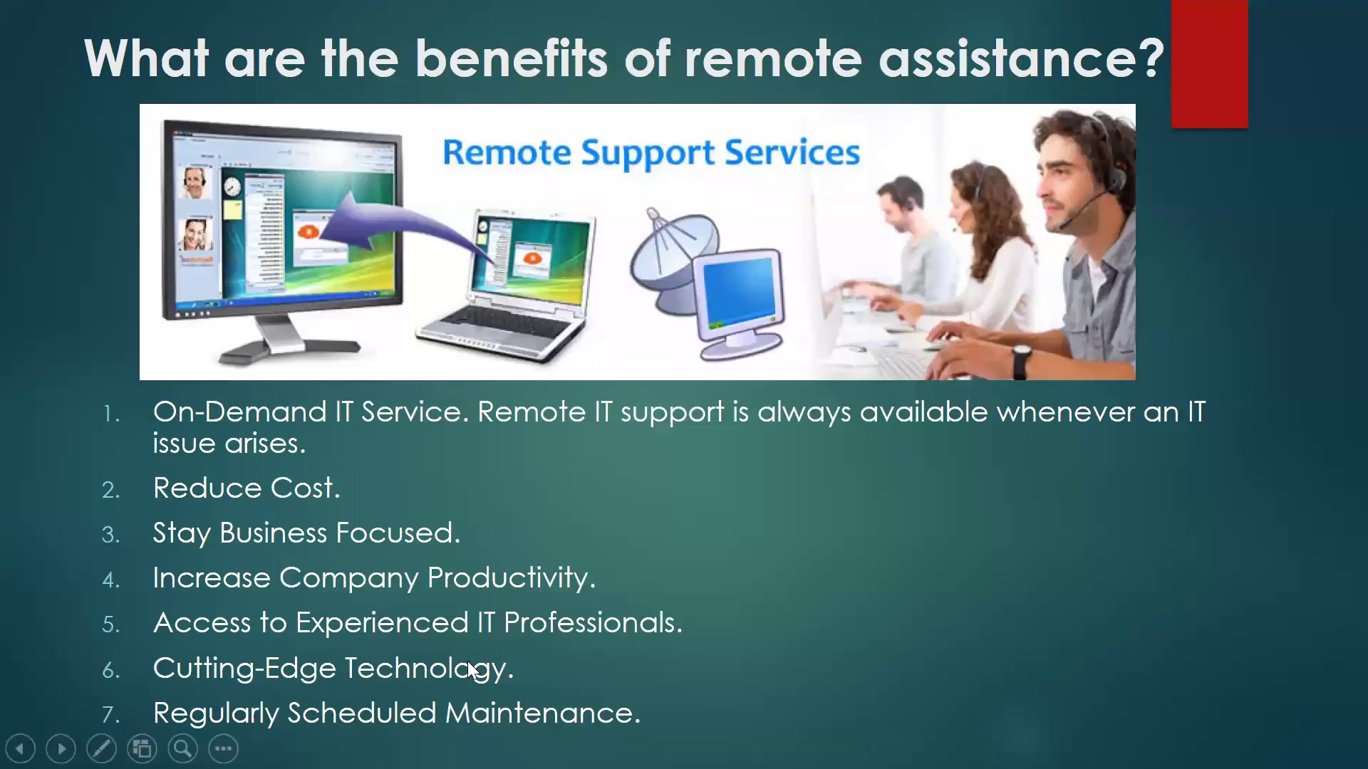
# - Reach the advanced system settings from the Start button's System entry, and dismiss the System Properties dialog
pyautogui.press('super+d')
pyautogui.rightClick(23, 748)
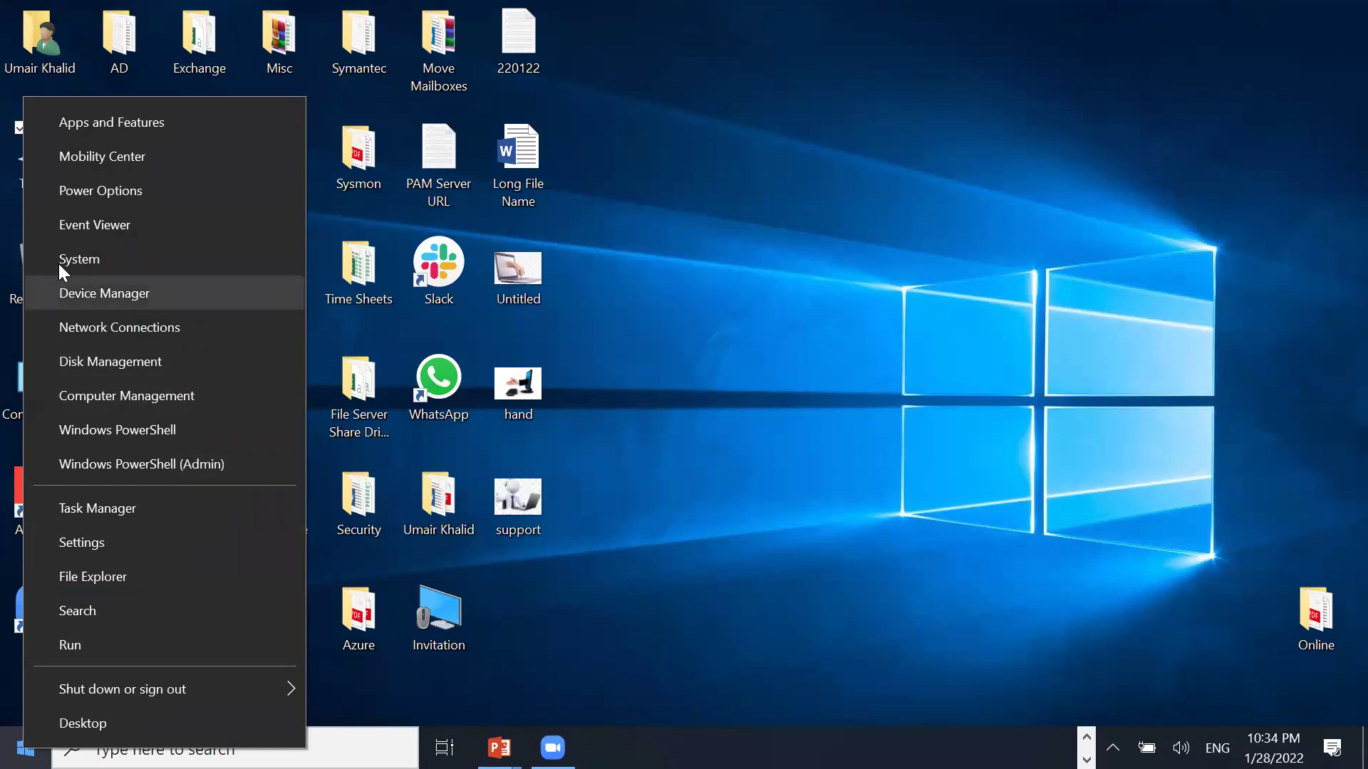
pyautogui.click(78, 258)
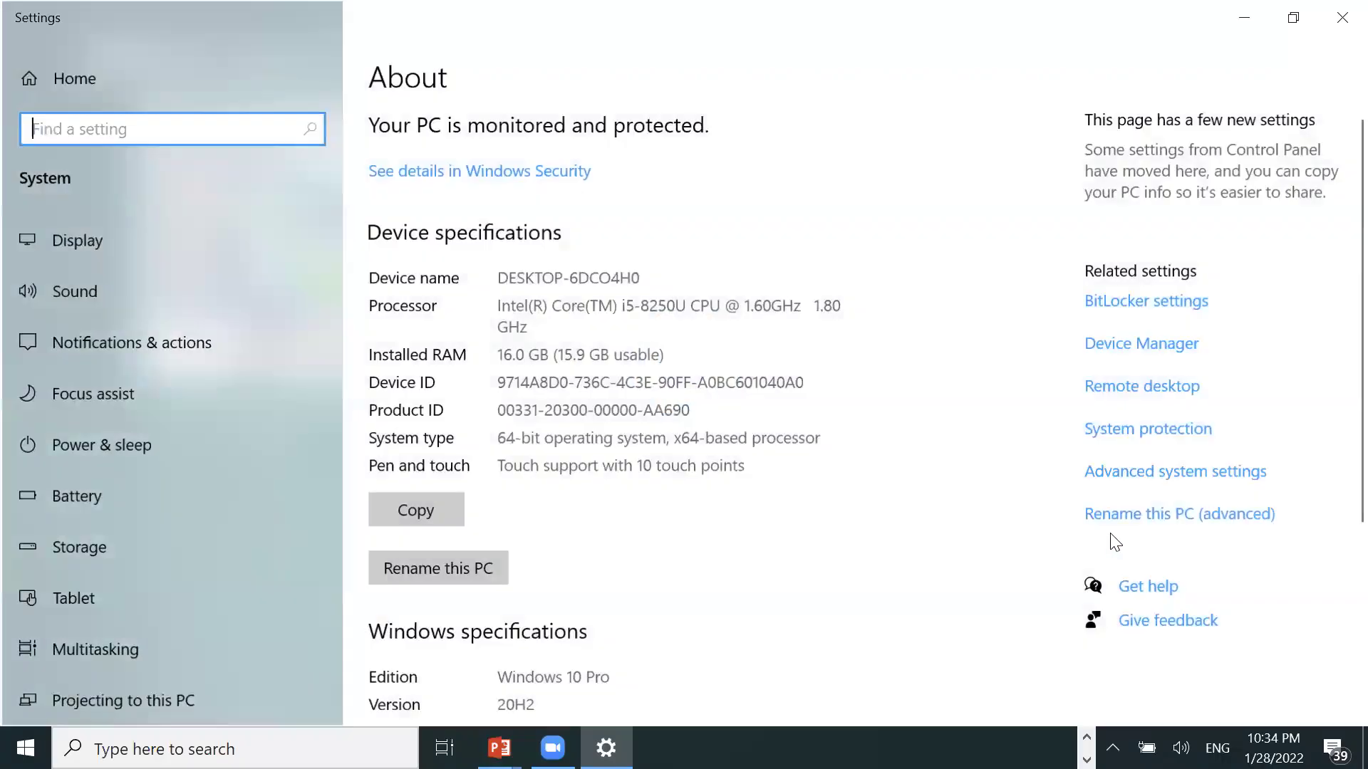
pyautogui.click(1169, 474)
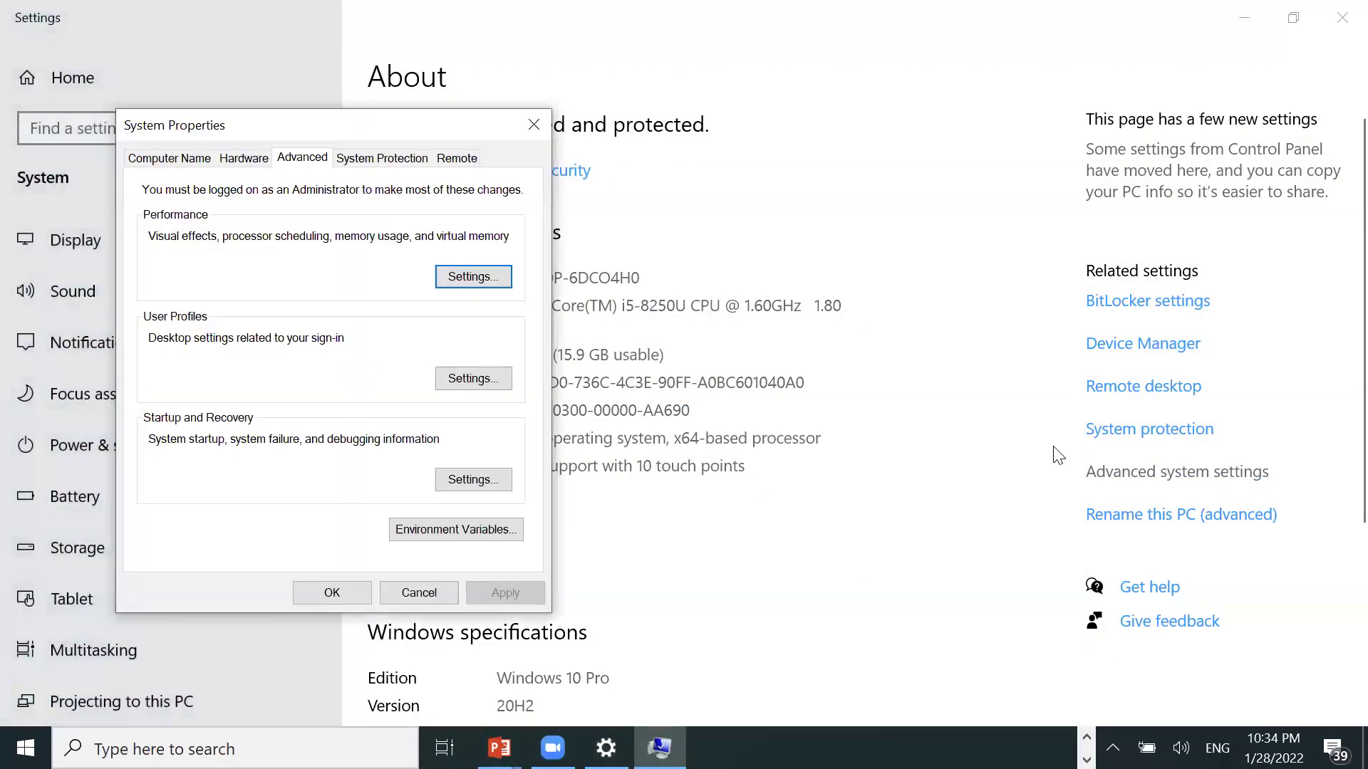
pyautogui.press('Escape')
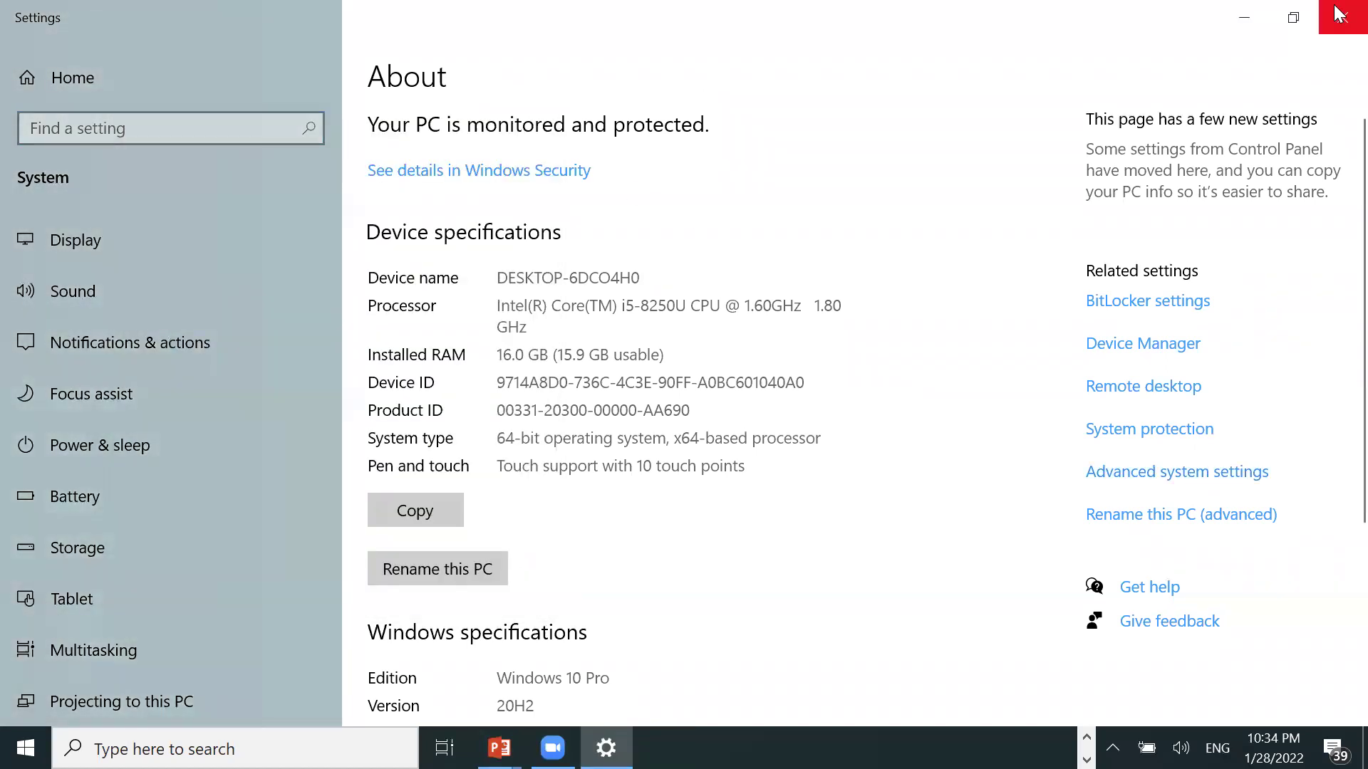
# - Launch System Properties by searching for SYSDM.CPL
pyautogui.press('super+r')
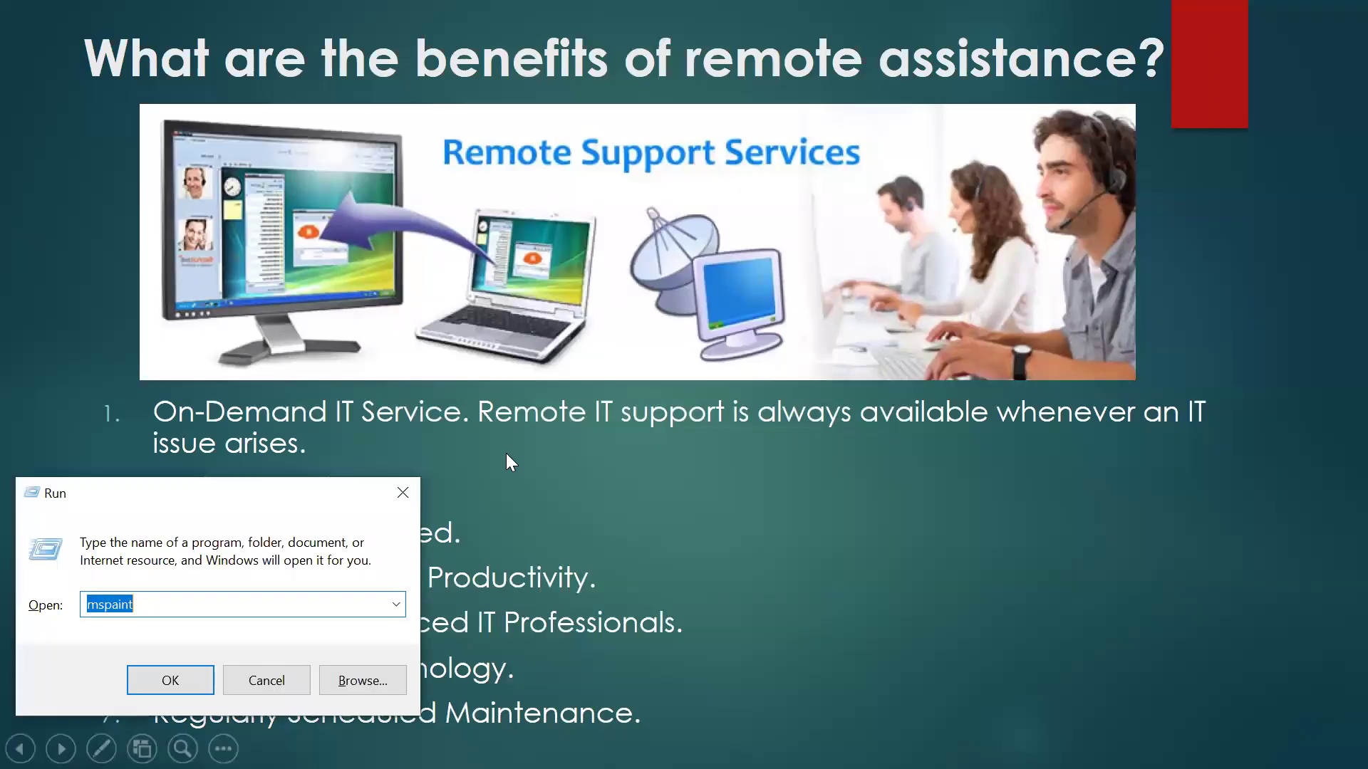
pyautogui.click(265, 688)
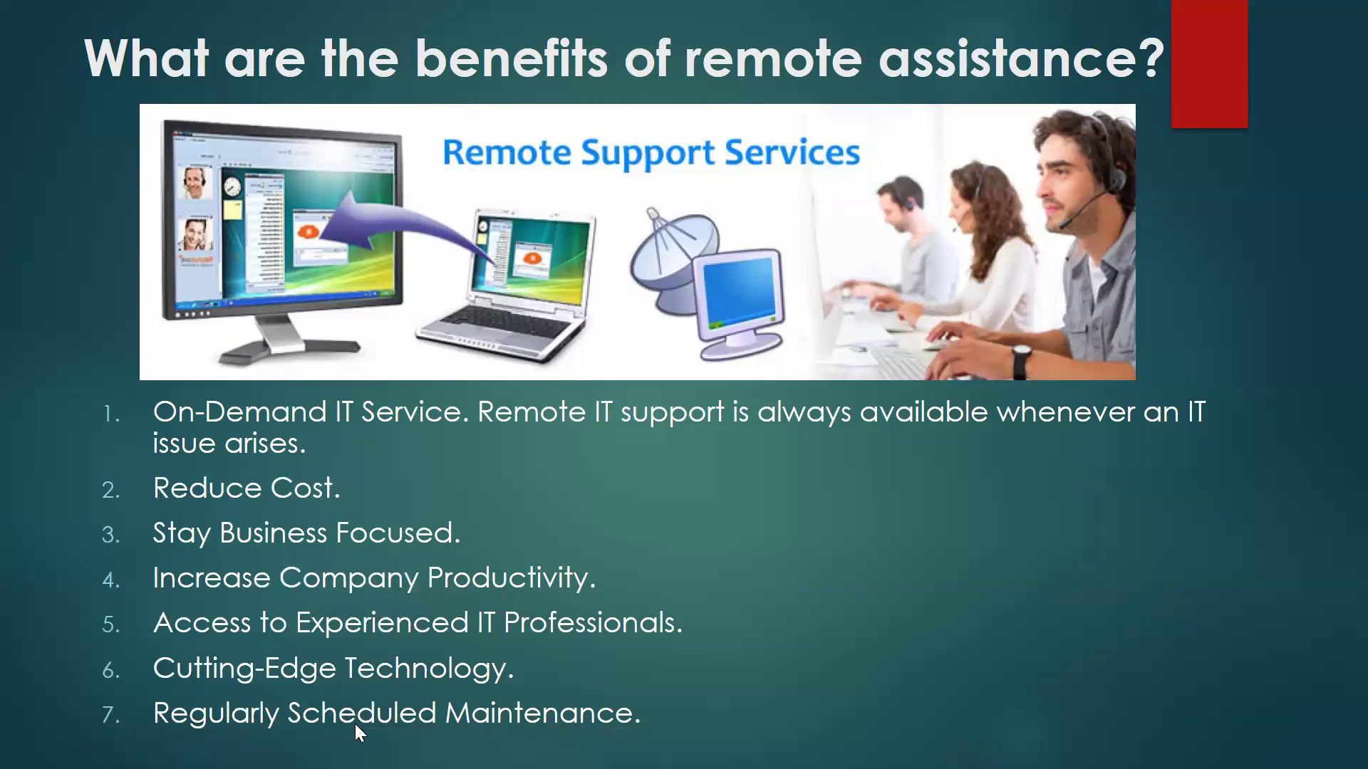
pyautogui.press('super')
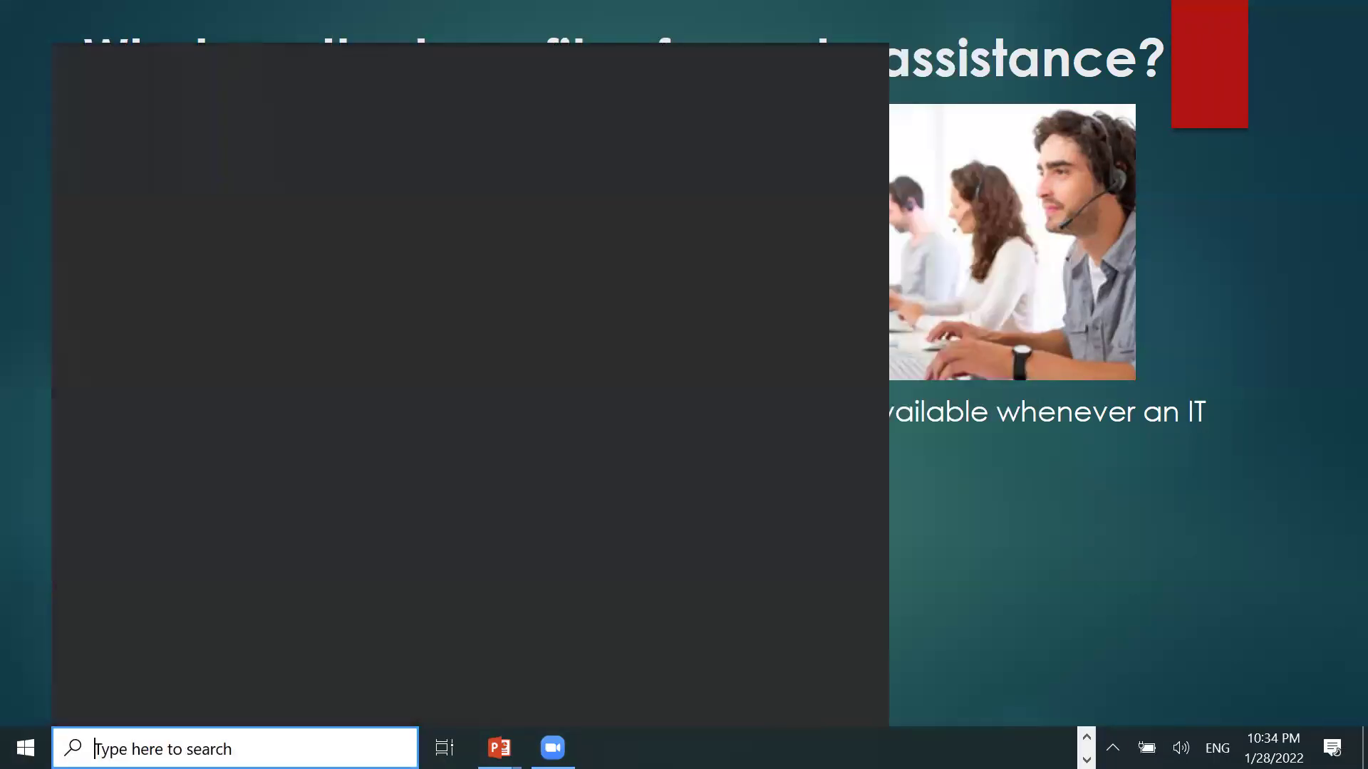
pyautogui.write('SYSDM')
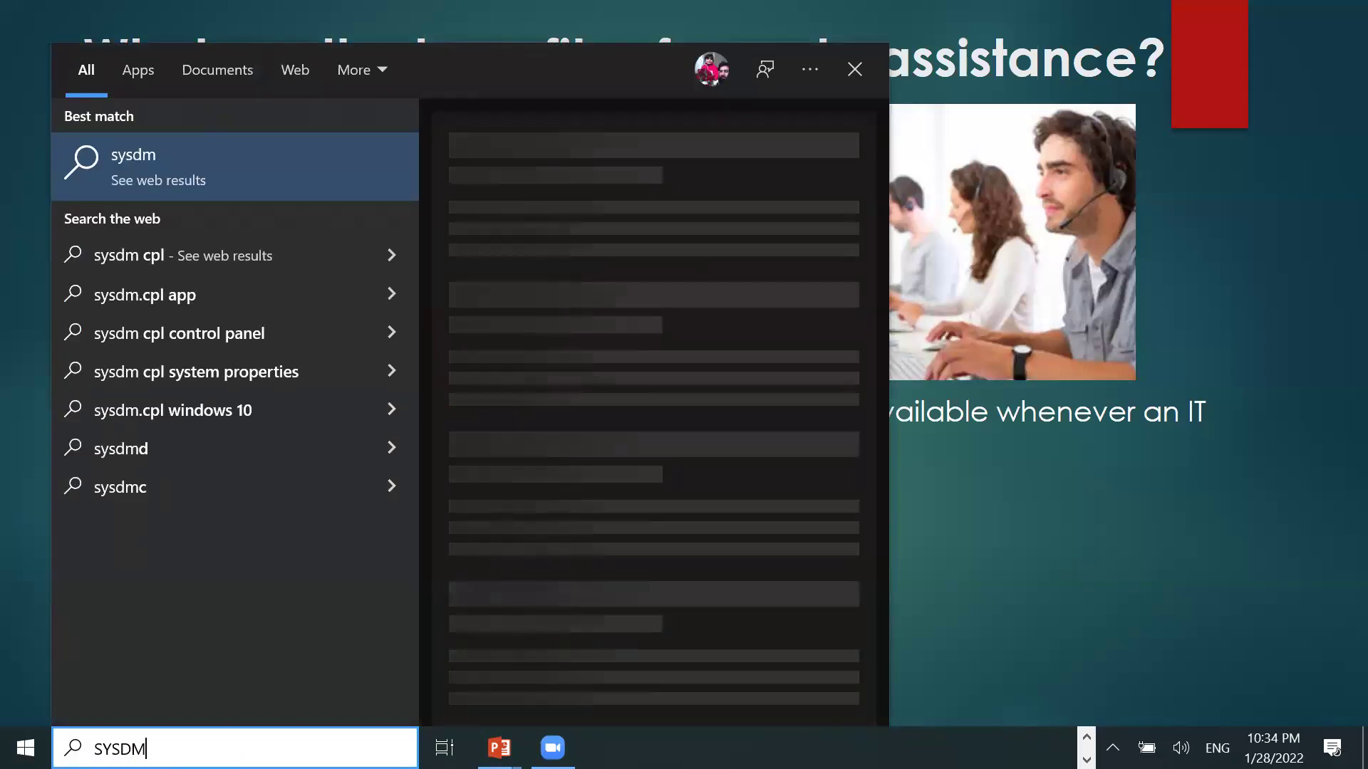
pyautogui.write('.C')
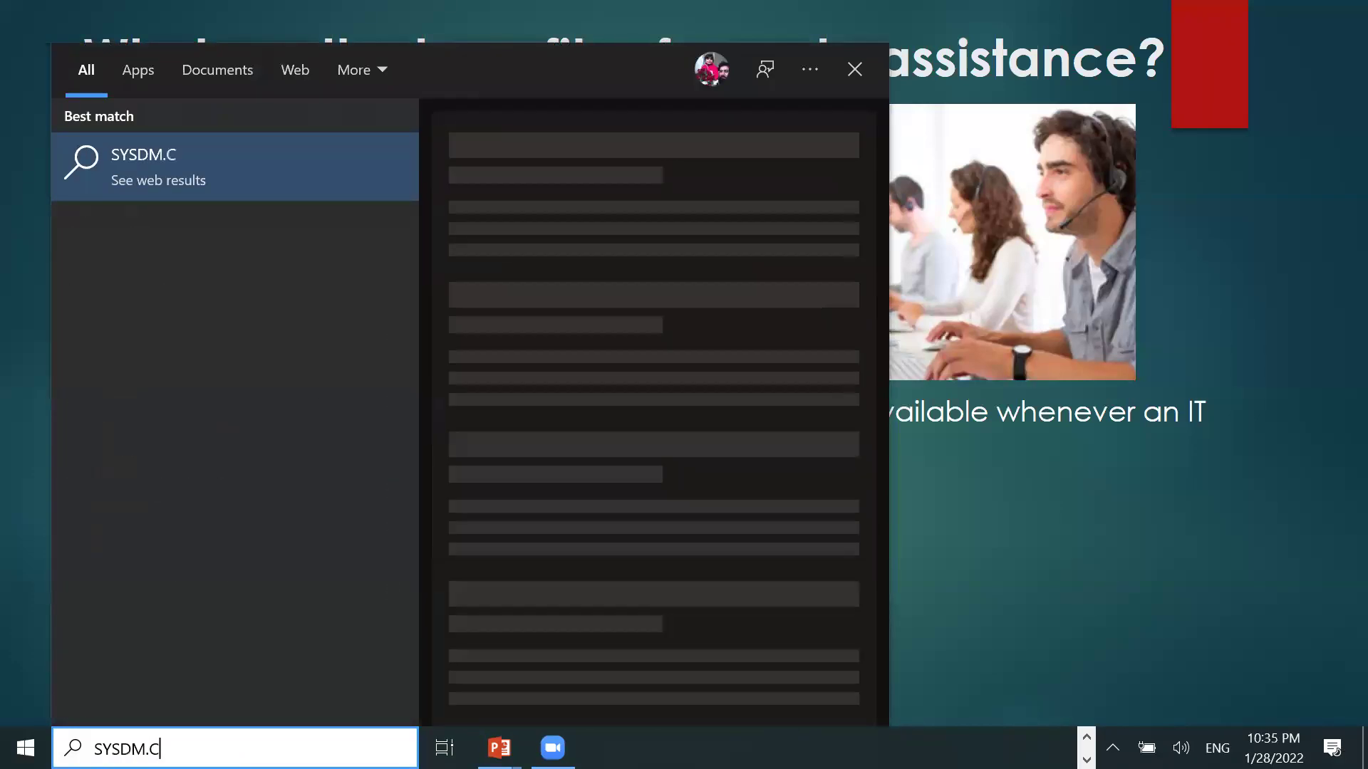
pyautogui.write('PL')
pyautogui.press('Return')
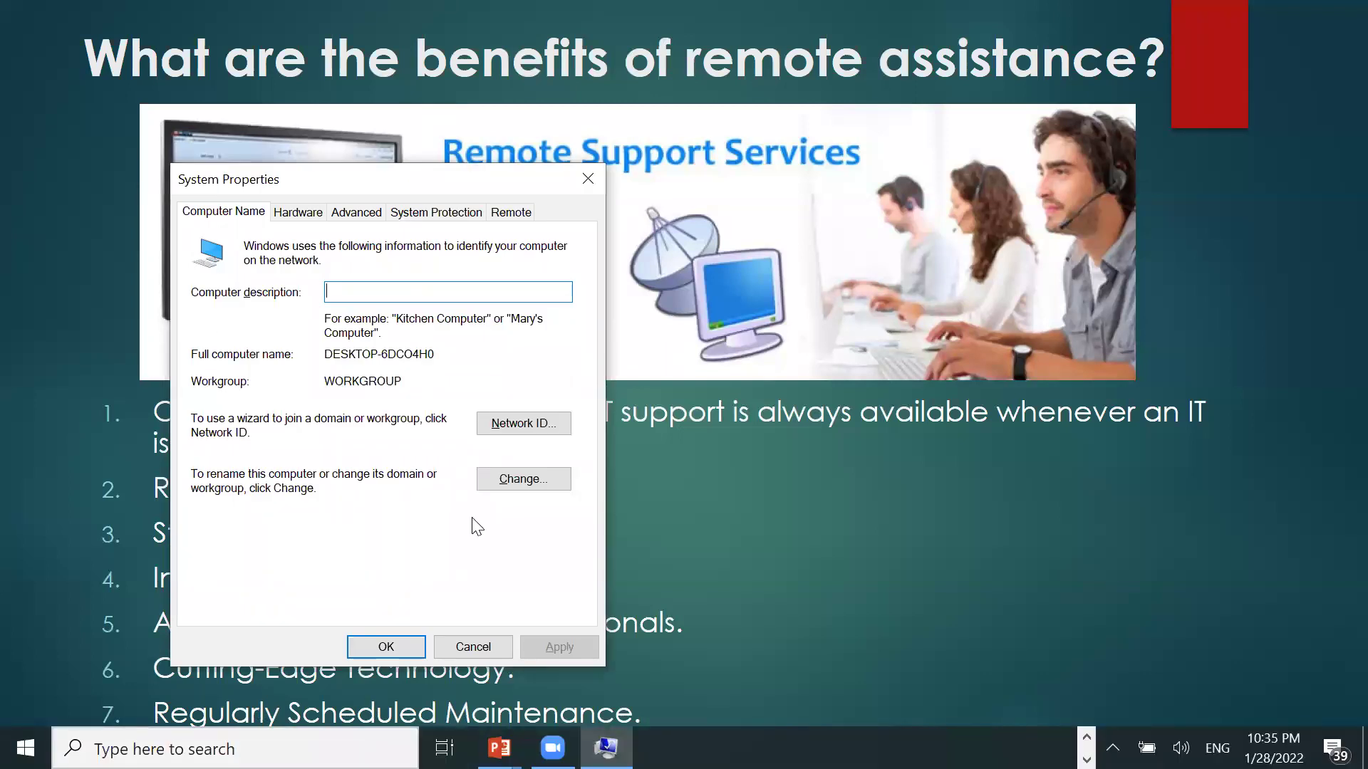
# - Allow Remote Assistance connections to this computer in the Remote options of System Properties
pyautogui.click(520, 214)
pyautogui.click(384, 273)
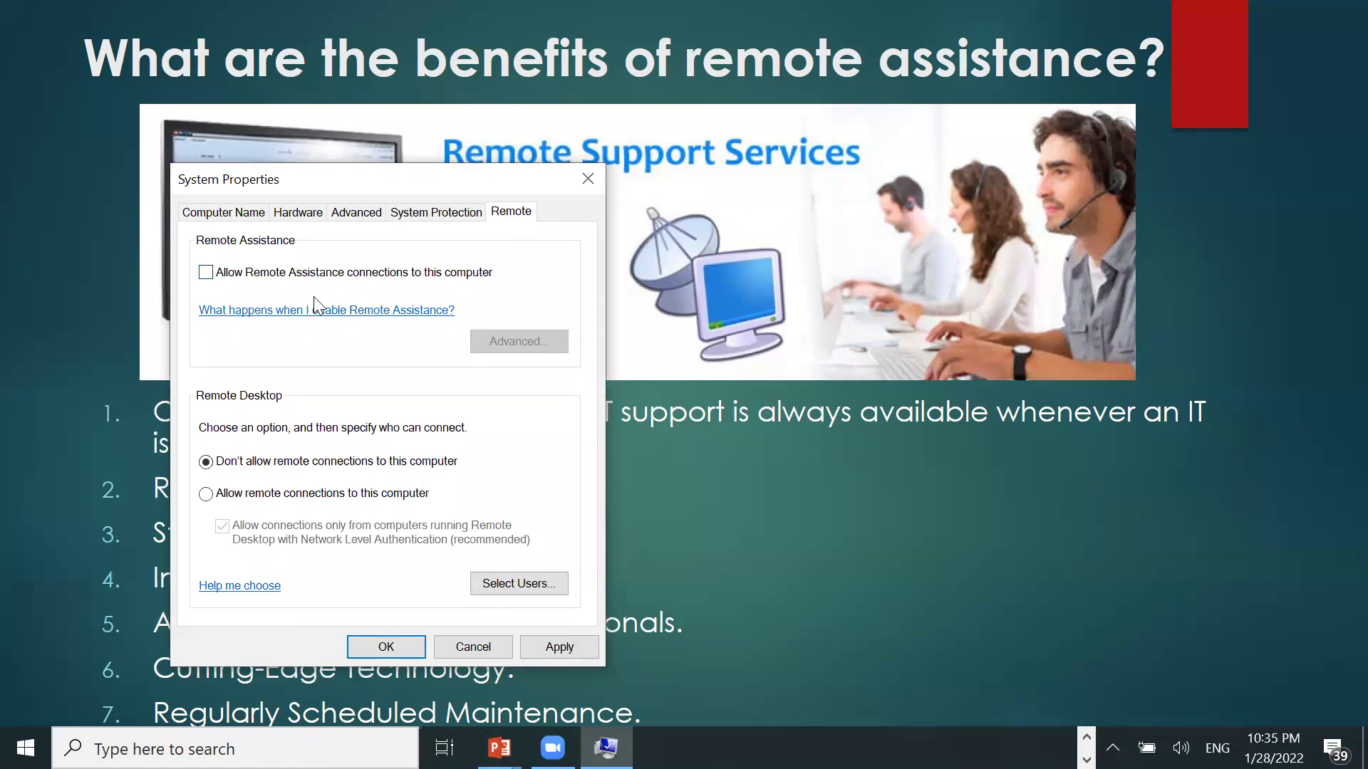
pyautogui.click(283, 283)
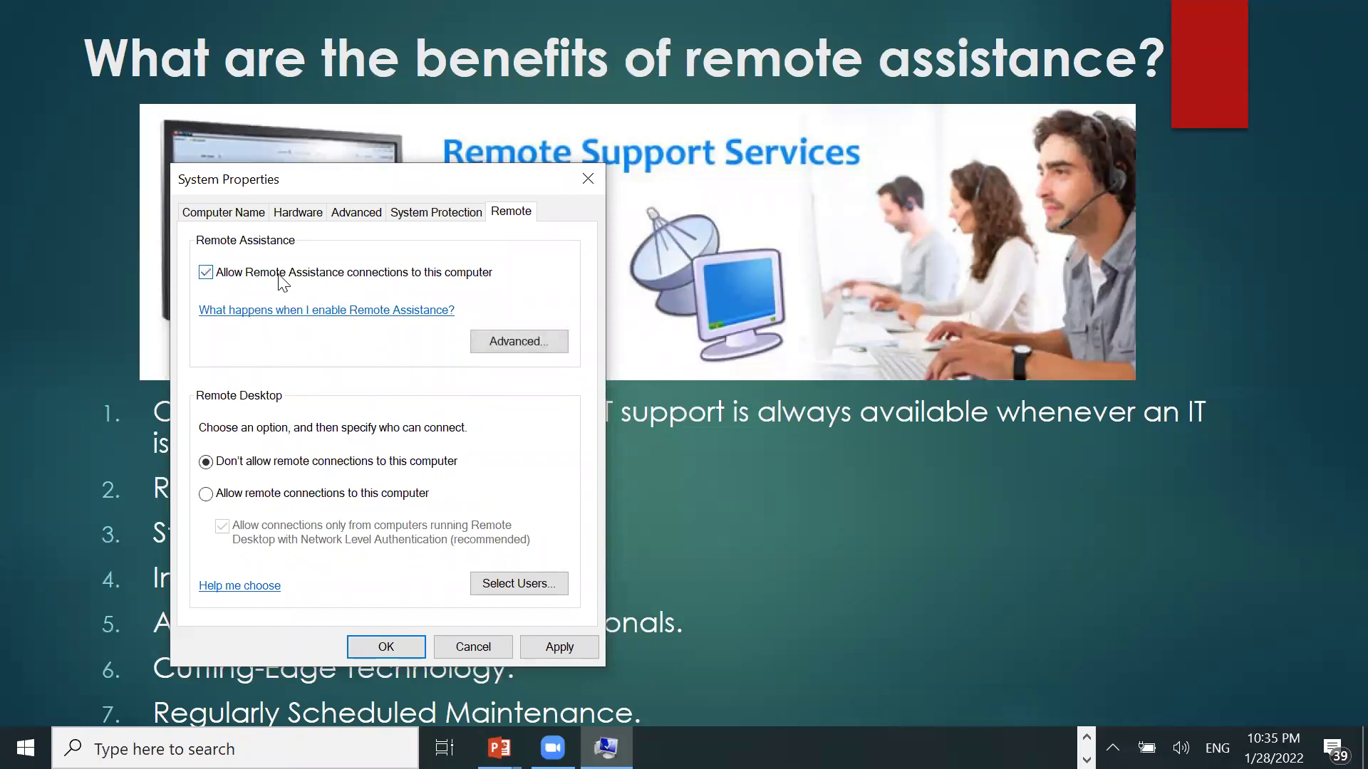
# - Set the Remote Assistance limits to allow remote control and keep invitations open for 6 hours, and apply the system properties
pyautogui.click(533, 345)
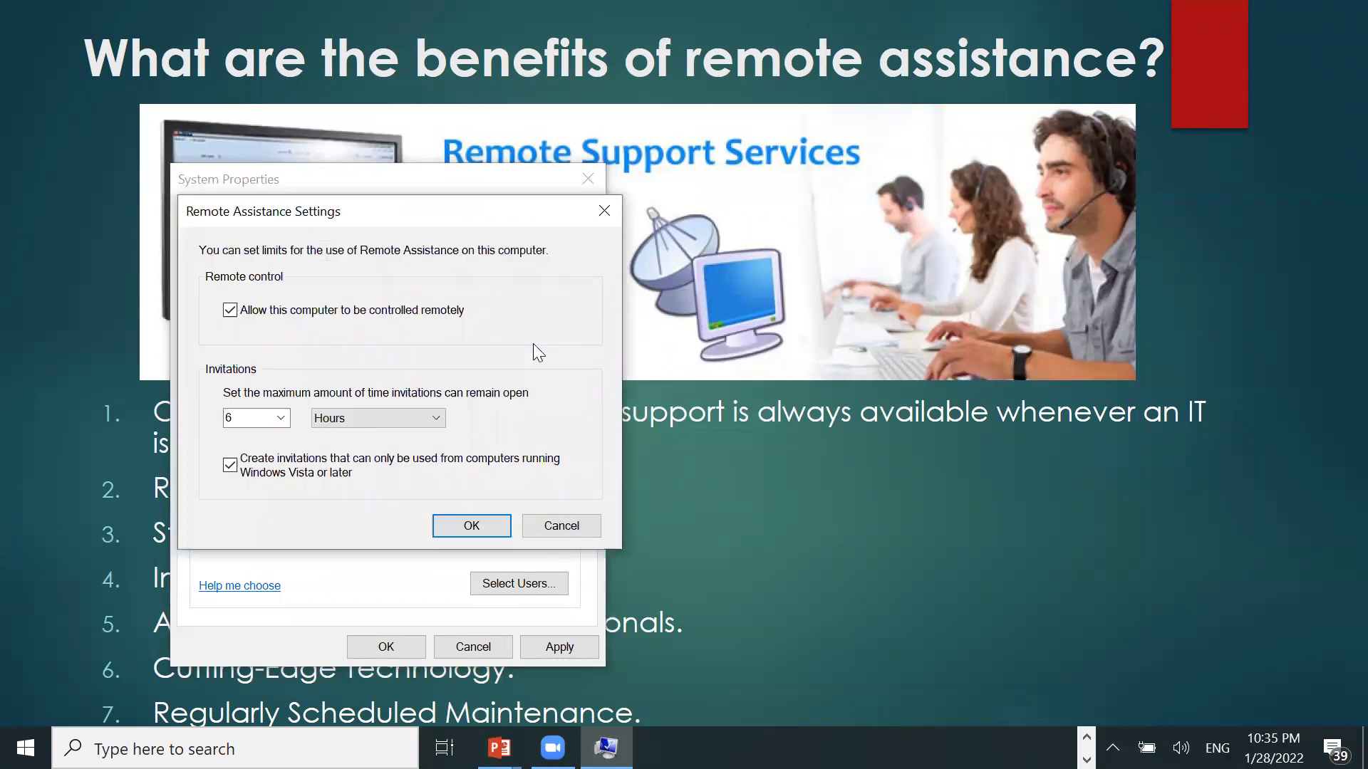
pyautogui.click(248, 314)
pyautogui.click(280, 418)
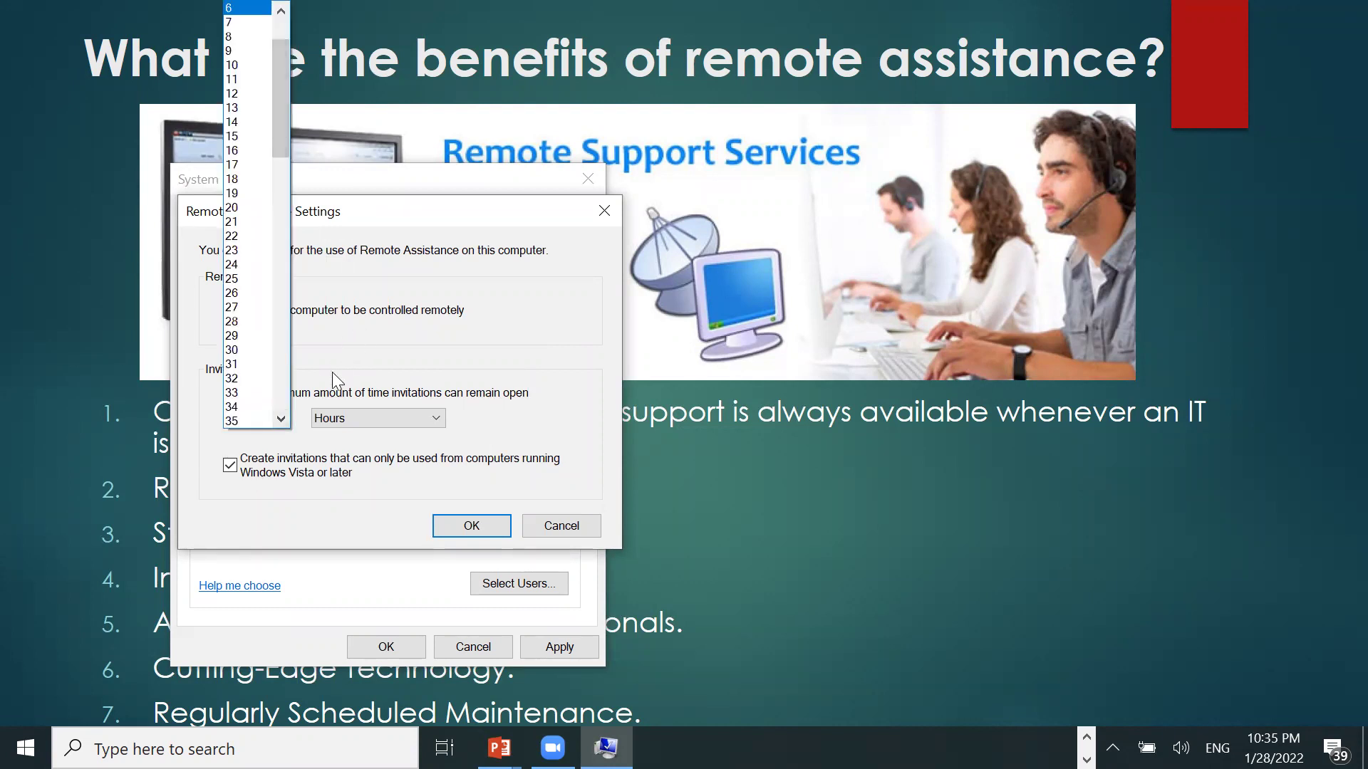
pyautogui.click(354, 431)
pyautogui.click(351, 424)
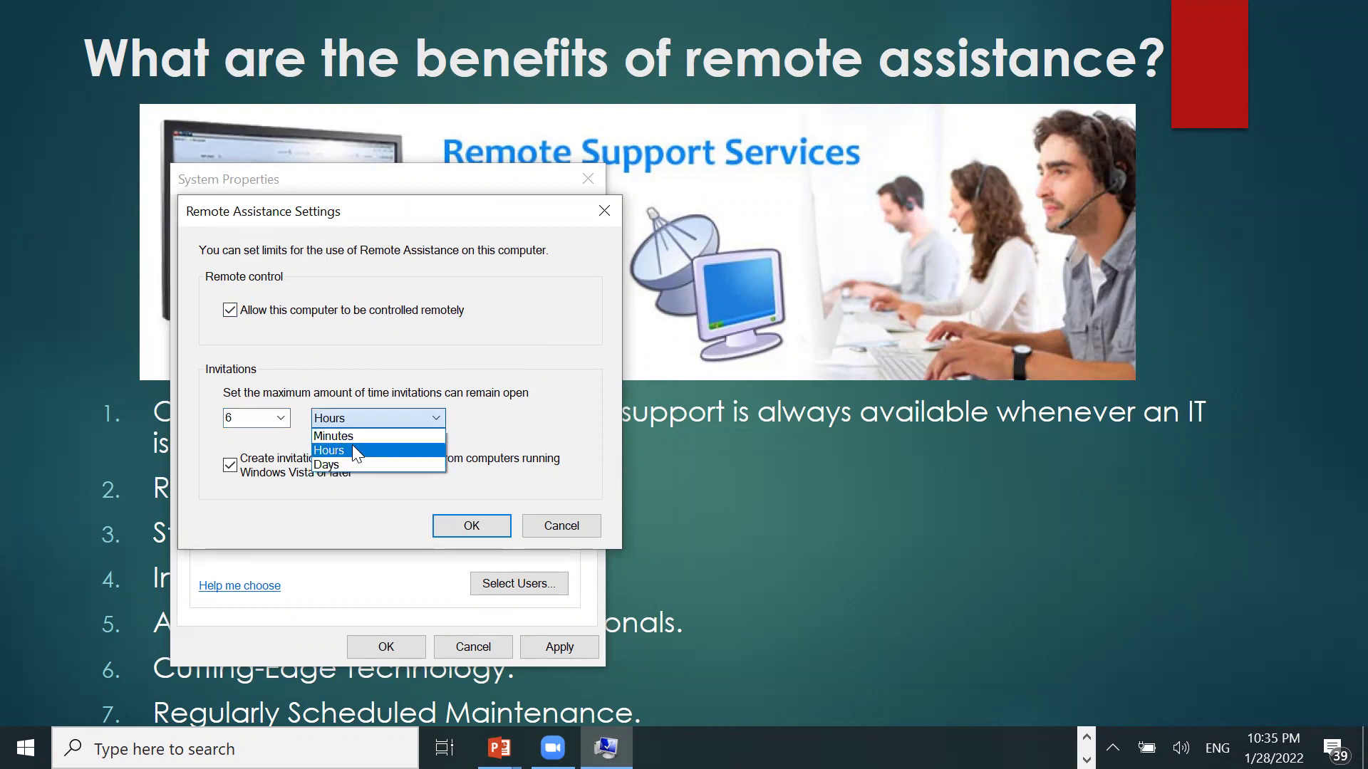
pyautogui.click(352, 445)
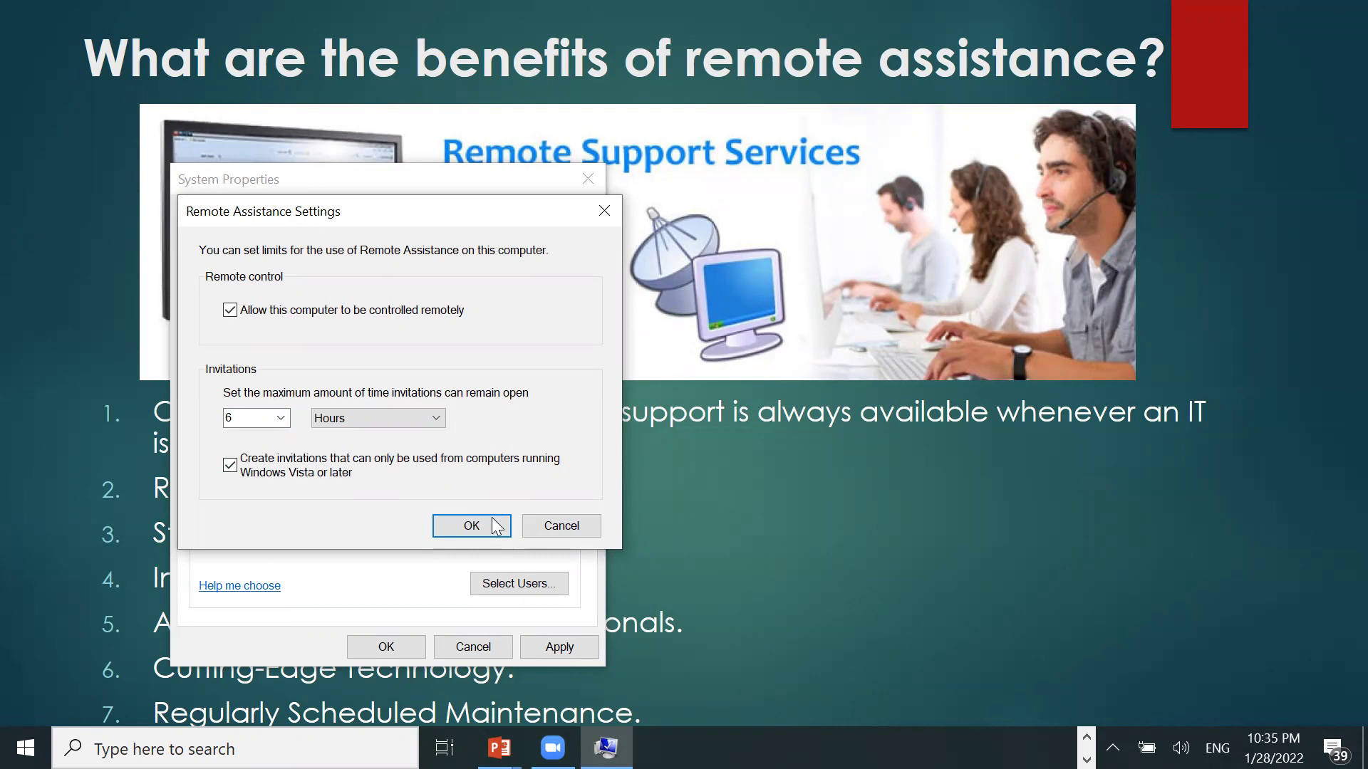
pyautogui.click(471, 527)
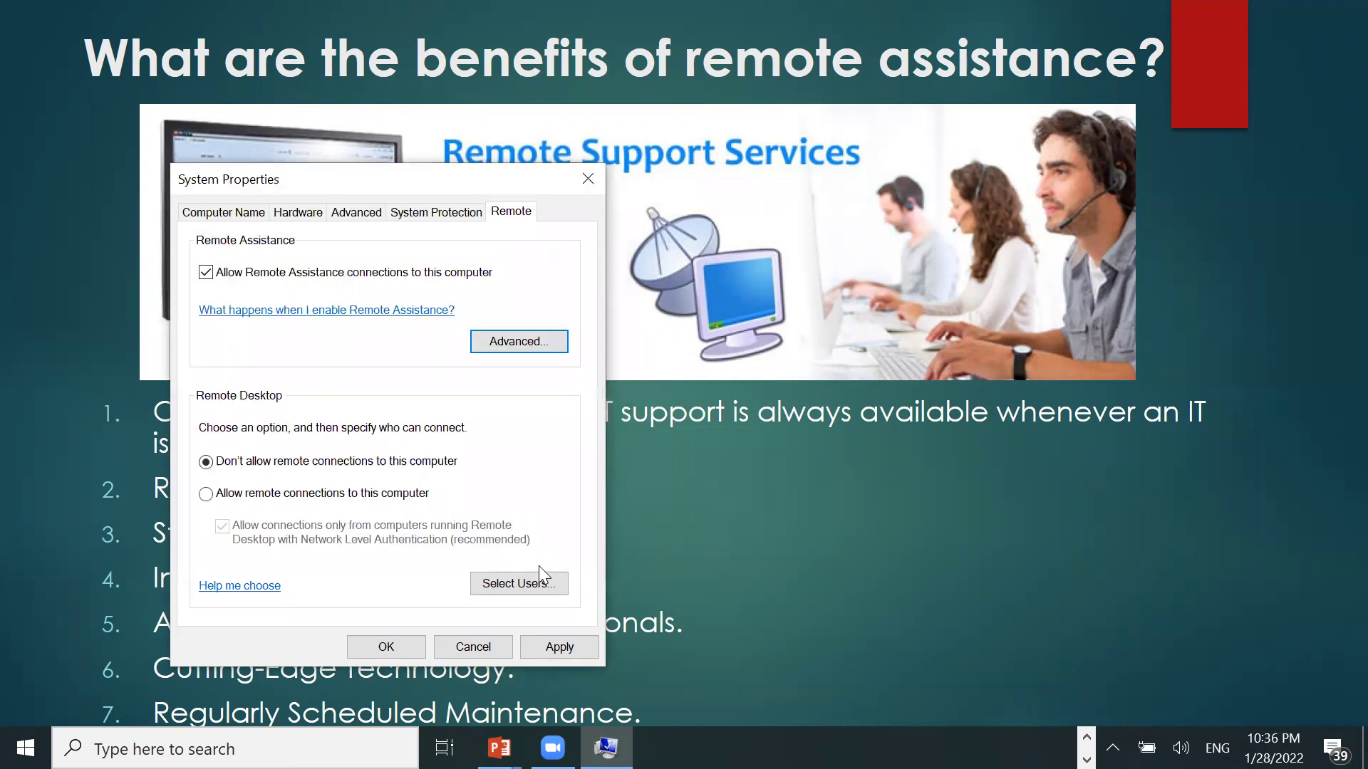
pyautogui.click(548, 645)
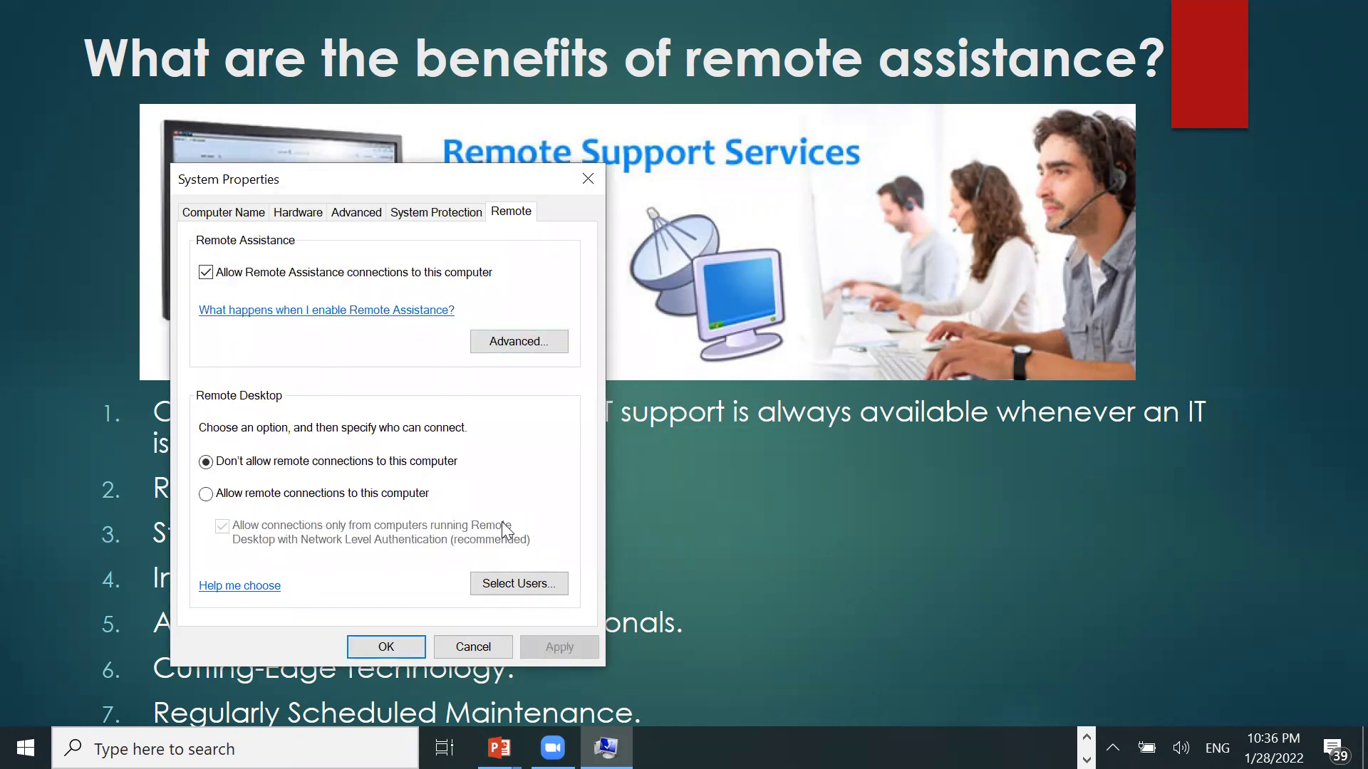
pyautogui.click(373, 652)
# - Search for REMOTE ASS, open the Windows Remote Assistance wizard, and choose to invite a trusted person to help
pyautogui.press('super')
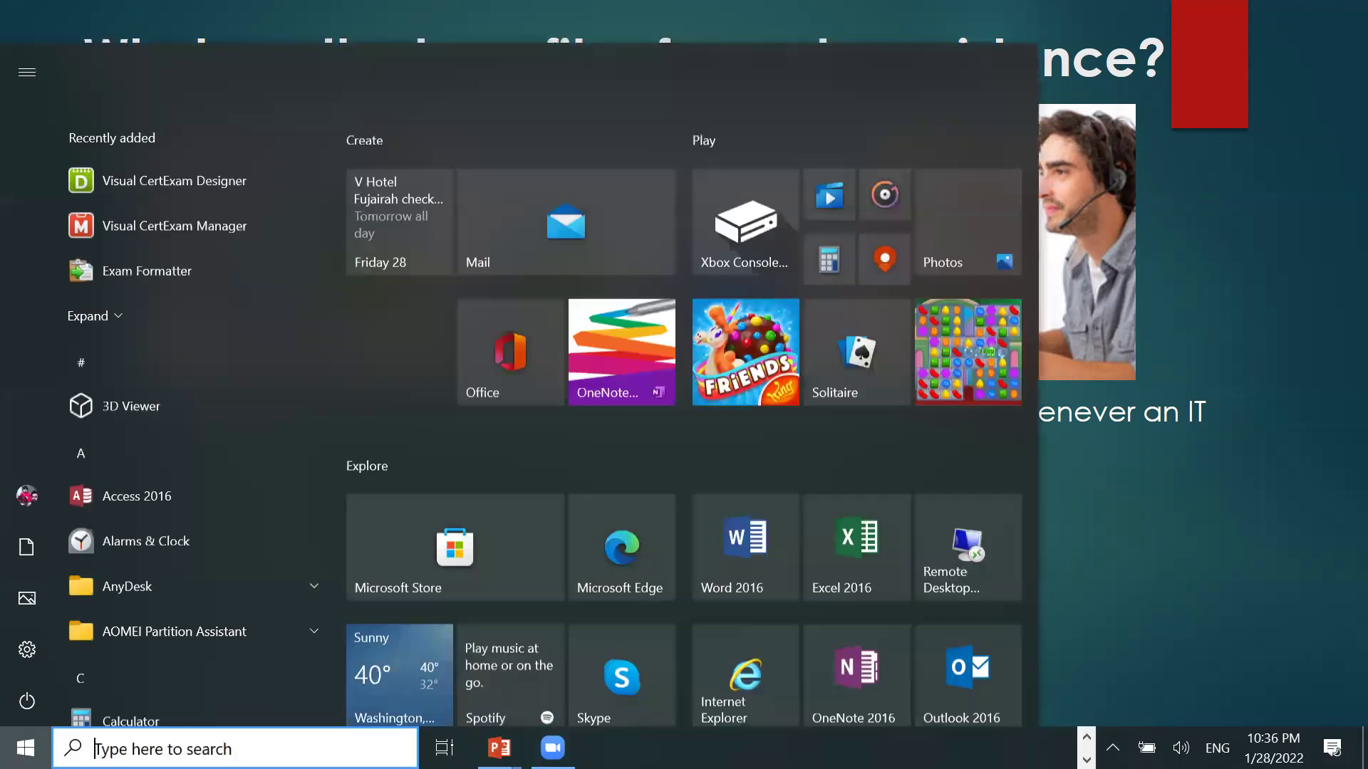
pyautogui.press('super+s')
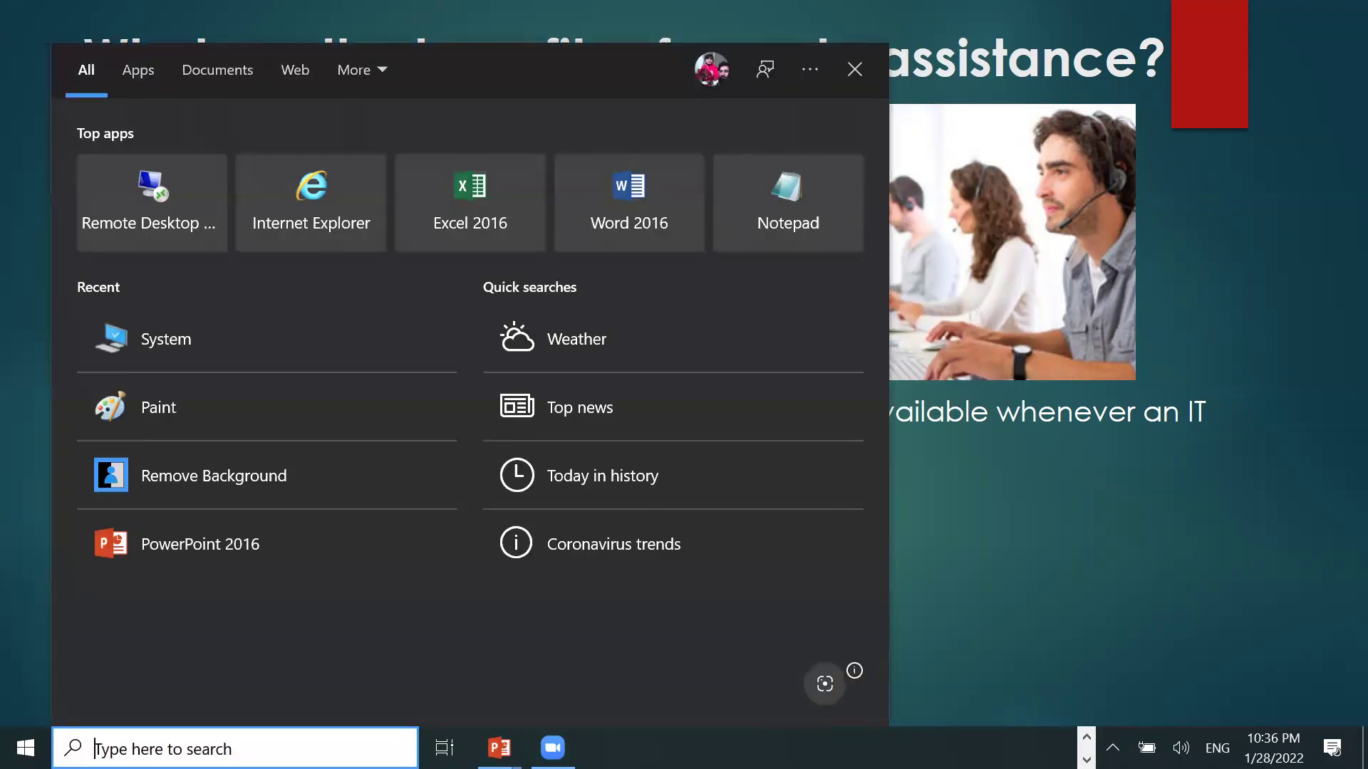
pyautogui.write('REMO')
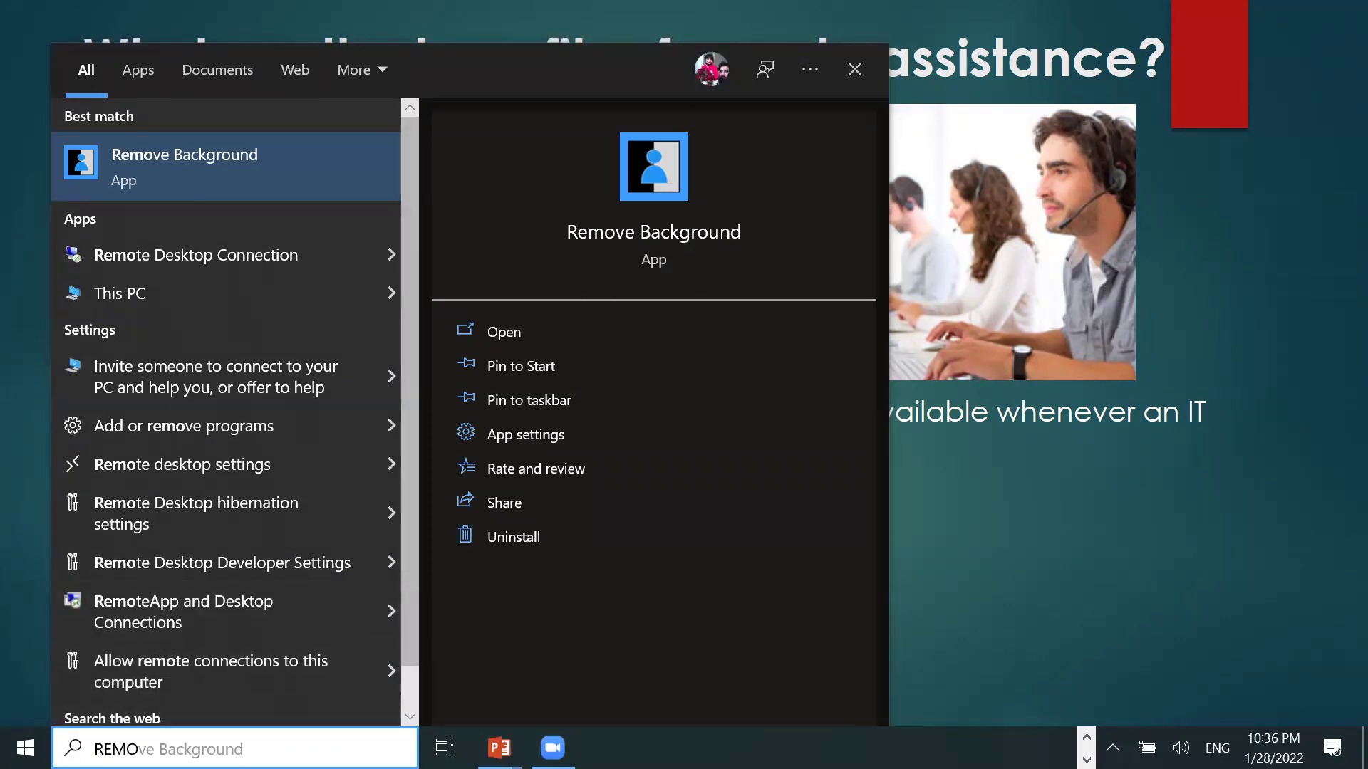
pyautogui.write('TE ')
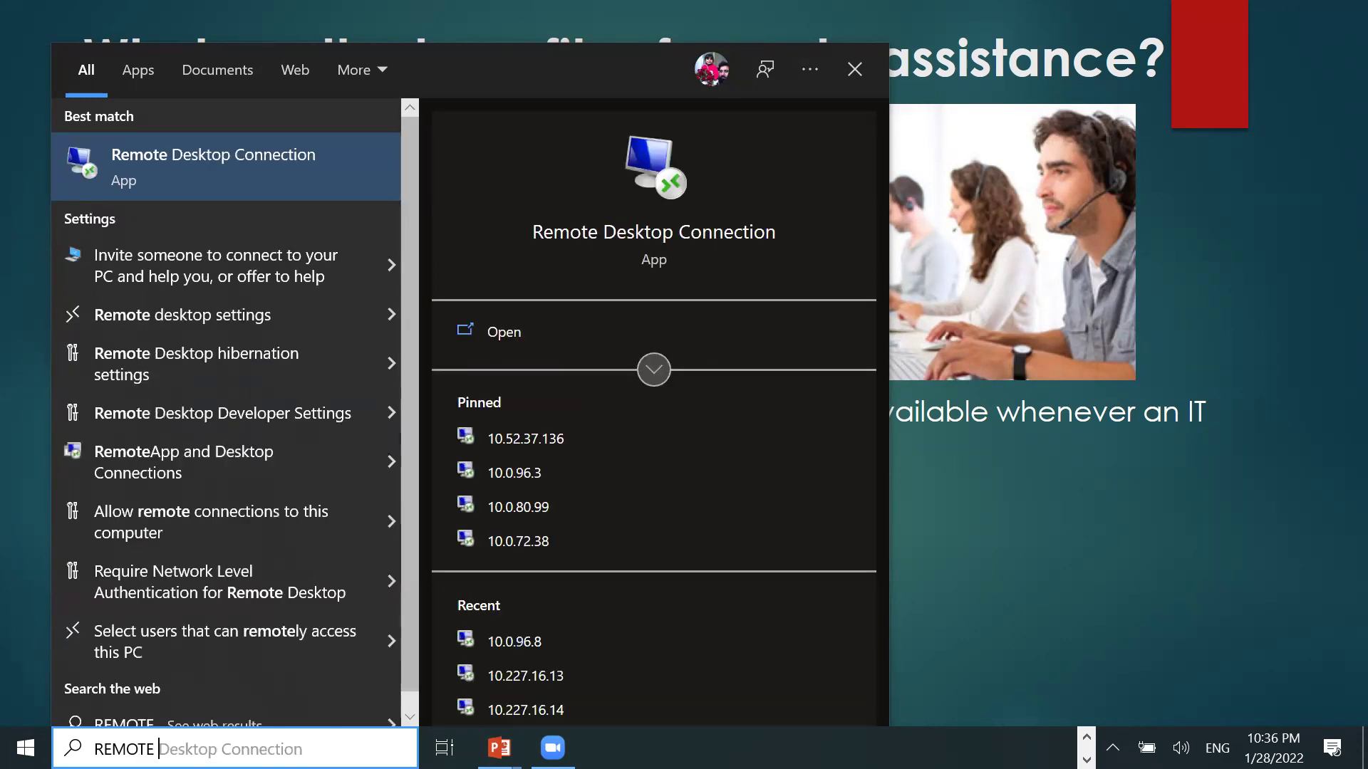
pyautogui.write('ASS')
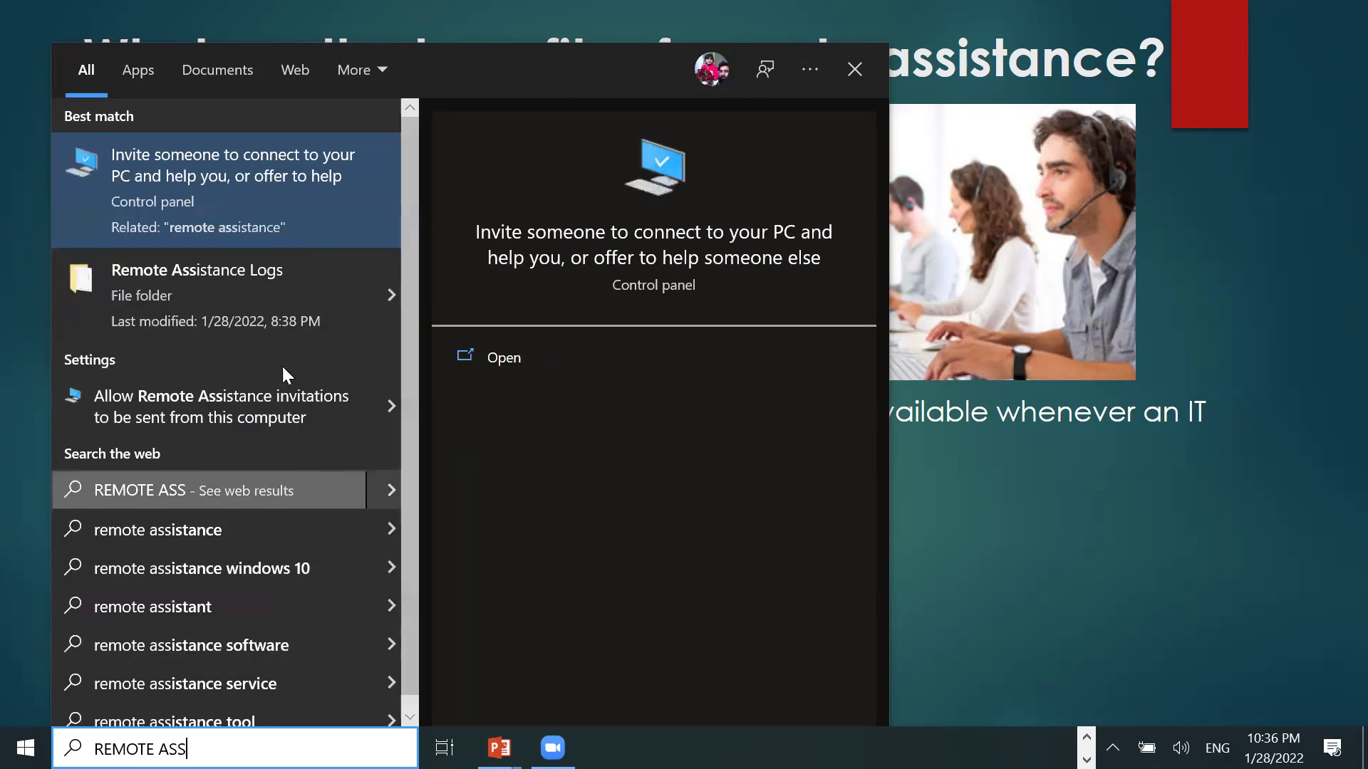
pyautogui.click(212, 195)
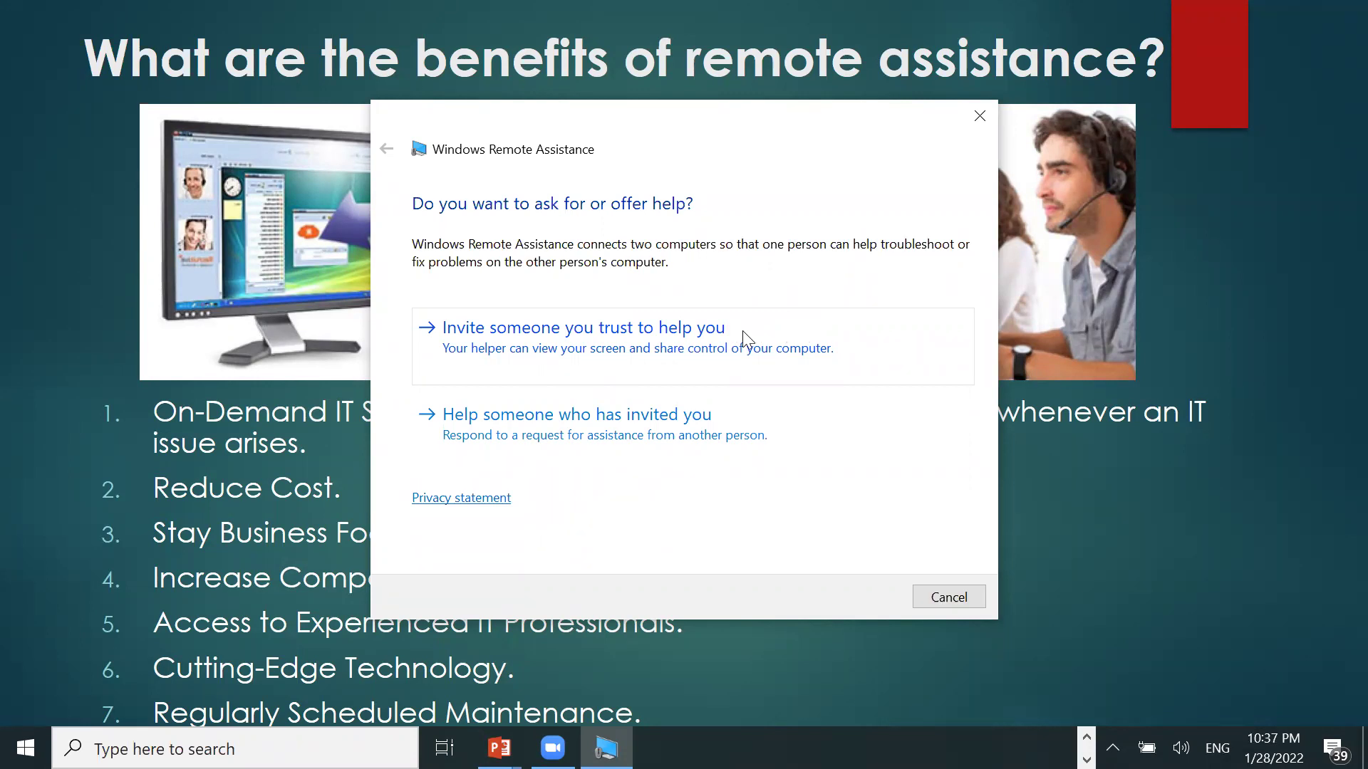
pyautogui.click(679, 324)
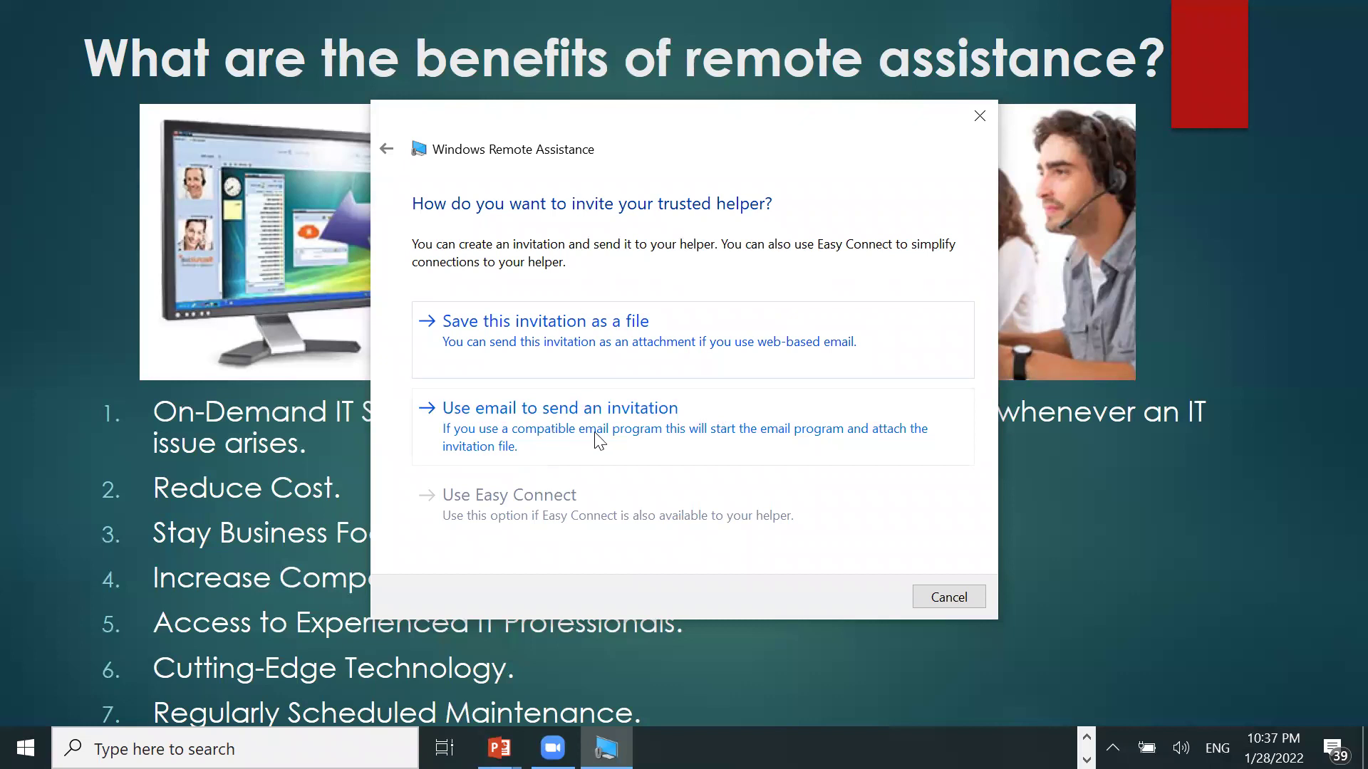
# - Save the Remote Assistance invitation as the file Invitation on the Desktop, replacing the existing file of that name
pyautogui.click(649, 340)
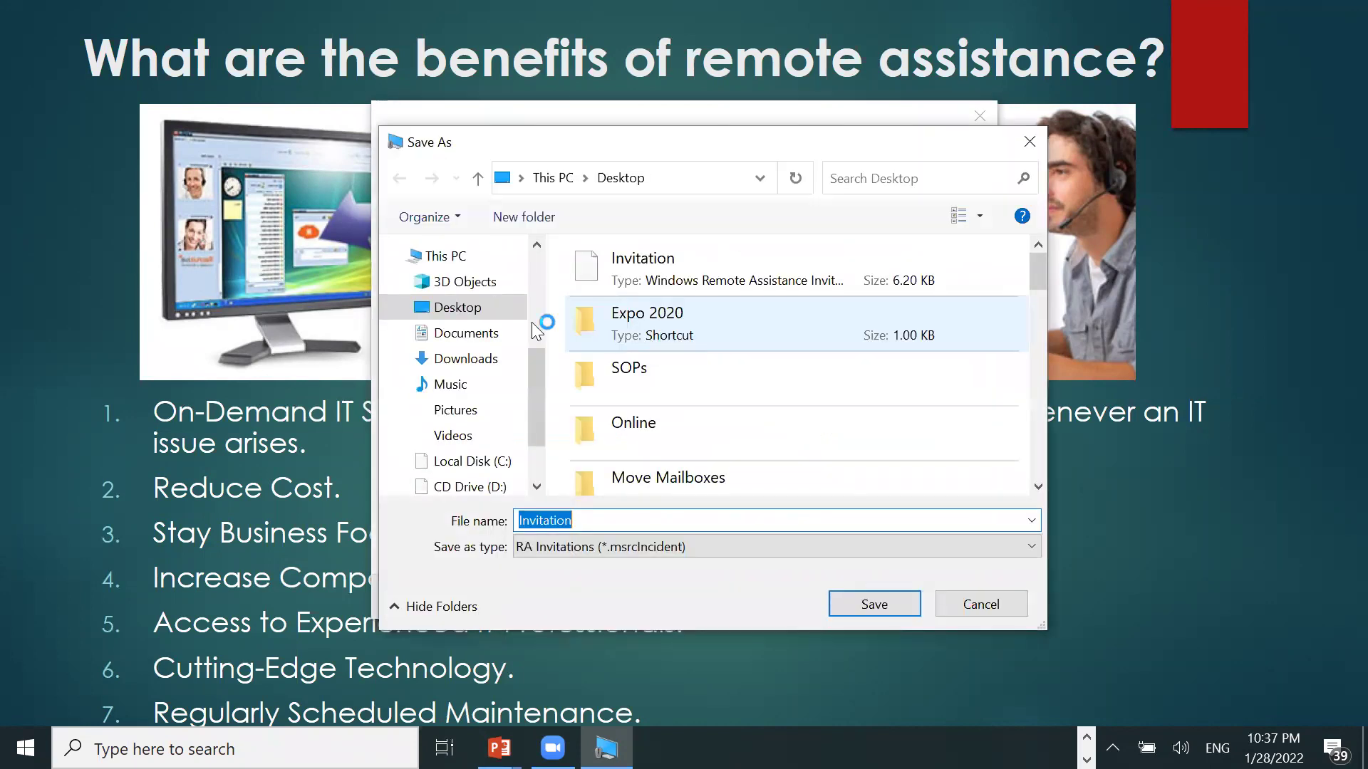
pyautogui.click(581, 525)
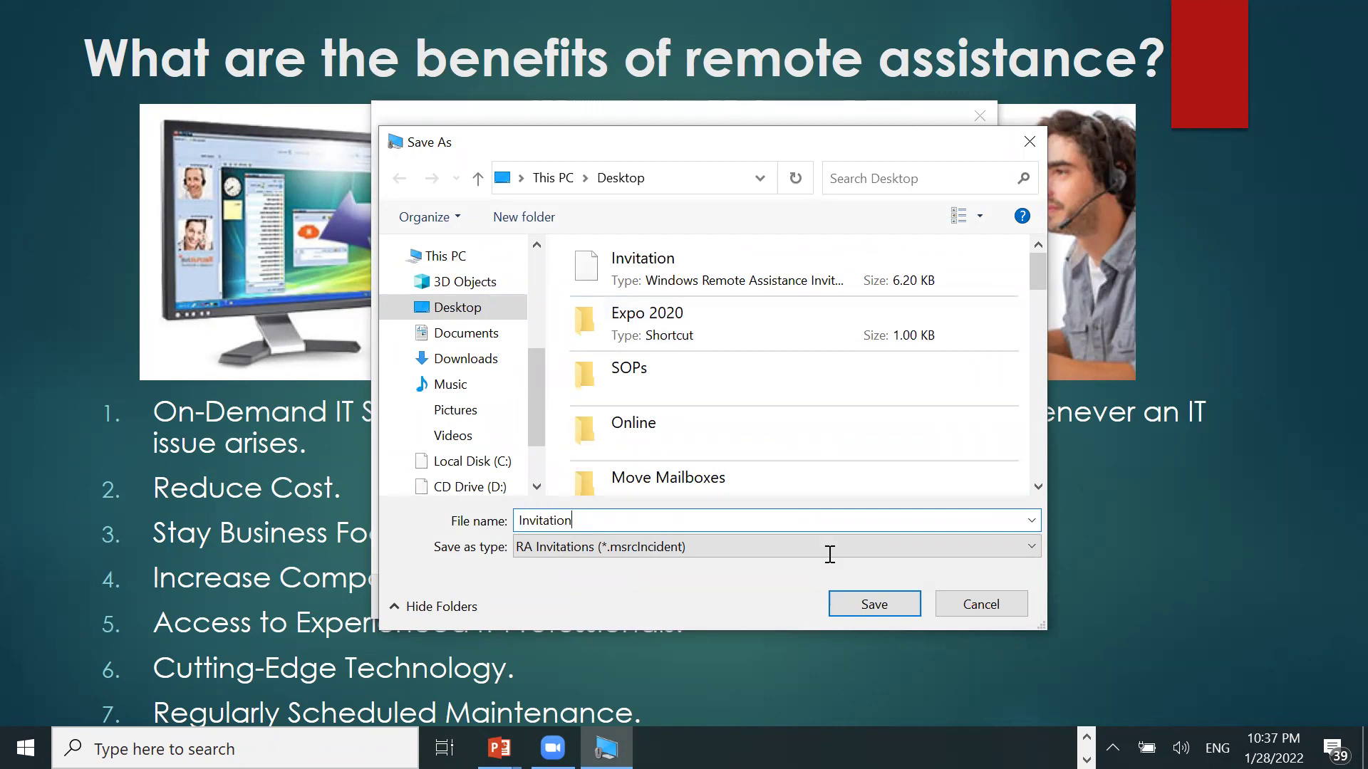
pyautogui.click(868, 607)
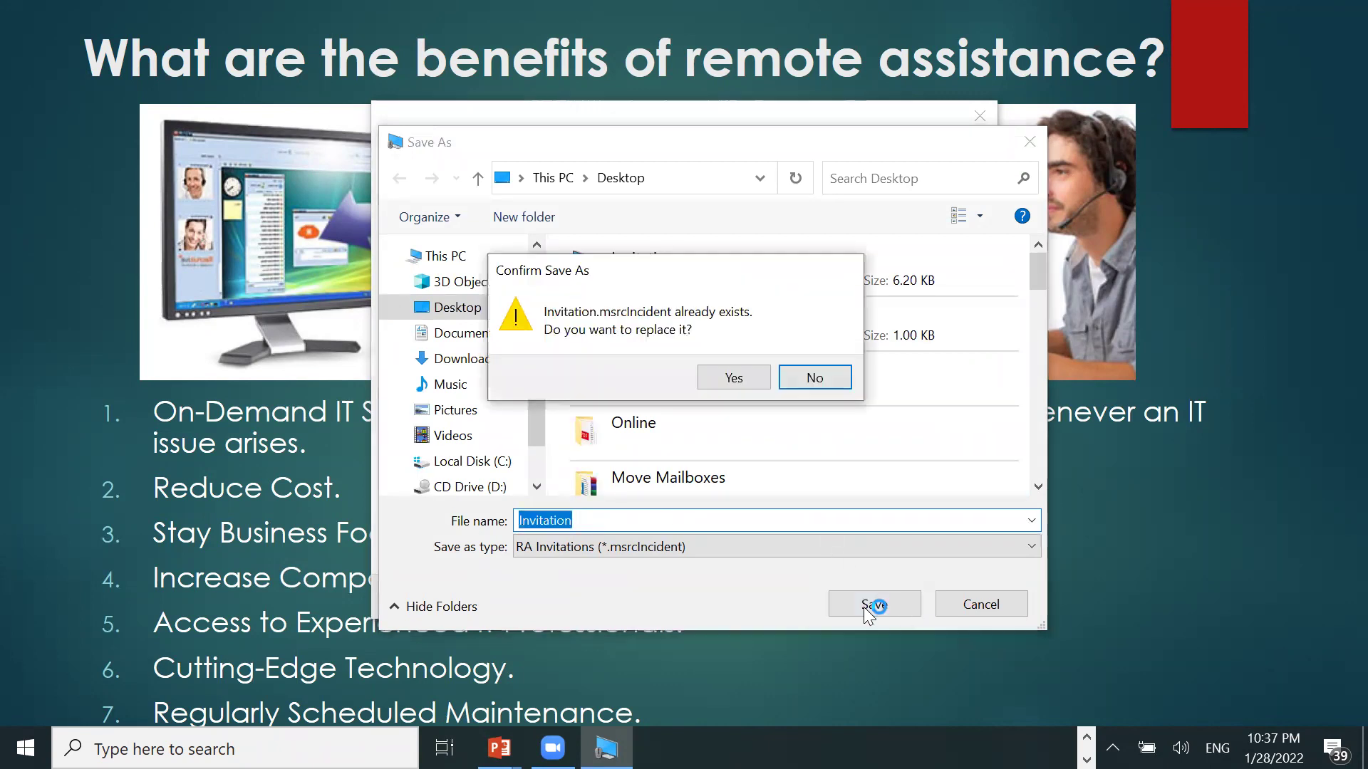
pyautogui.click(738, 379)
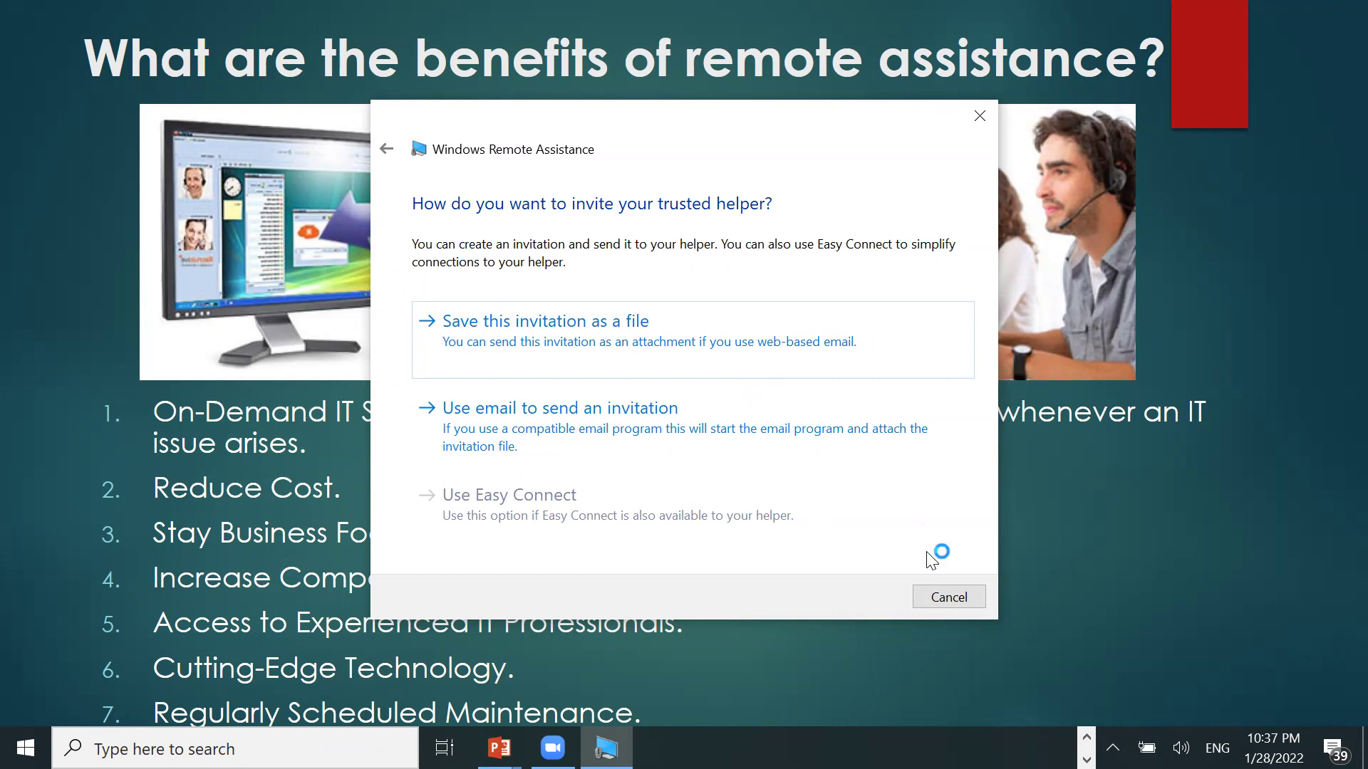
pyautogui.click(518, 332)
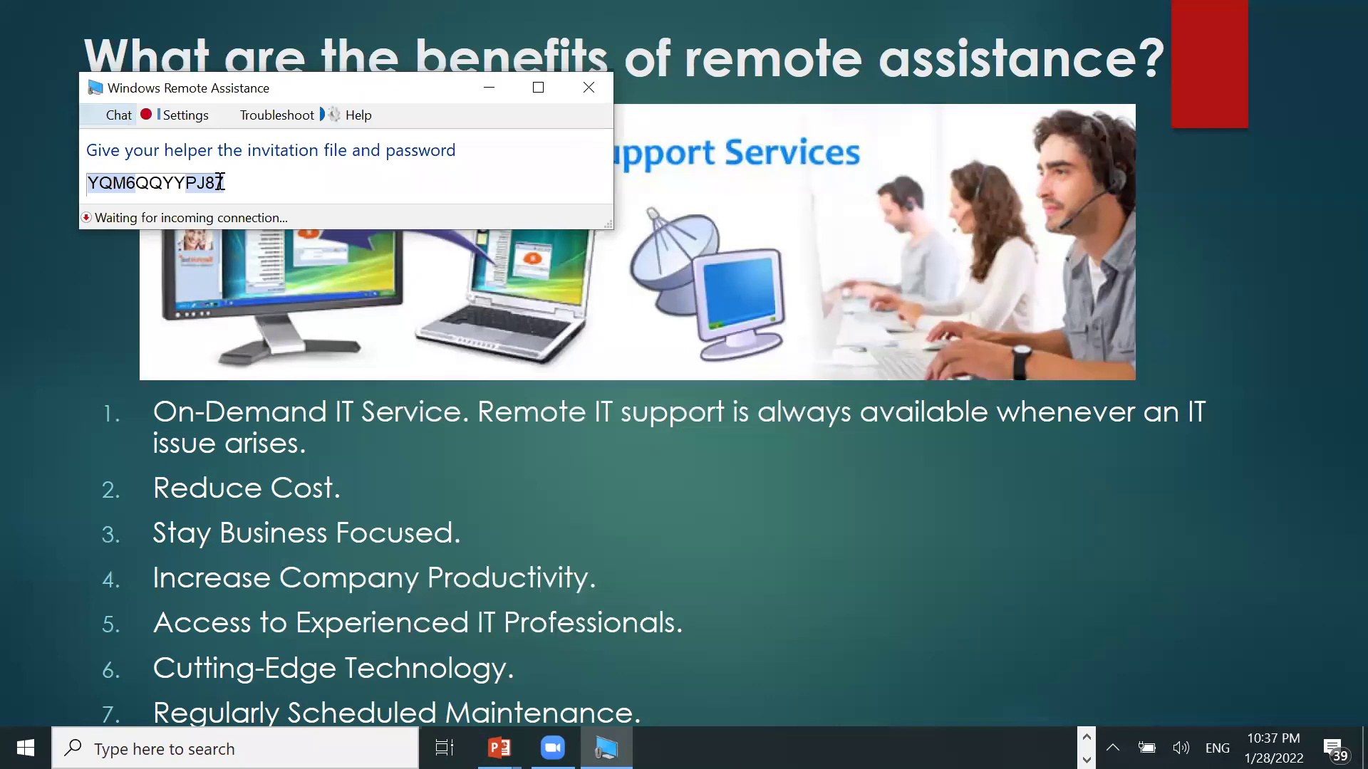
# - Copy the invitation password generated in the Windows Remote Assistance window
pyautogui.doubleClick(181, 182)
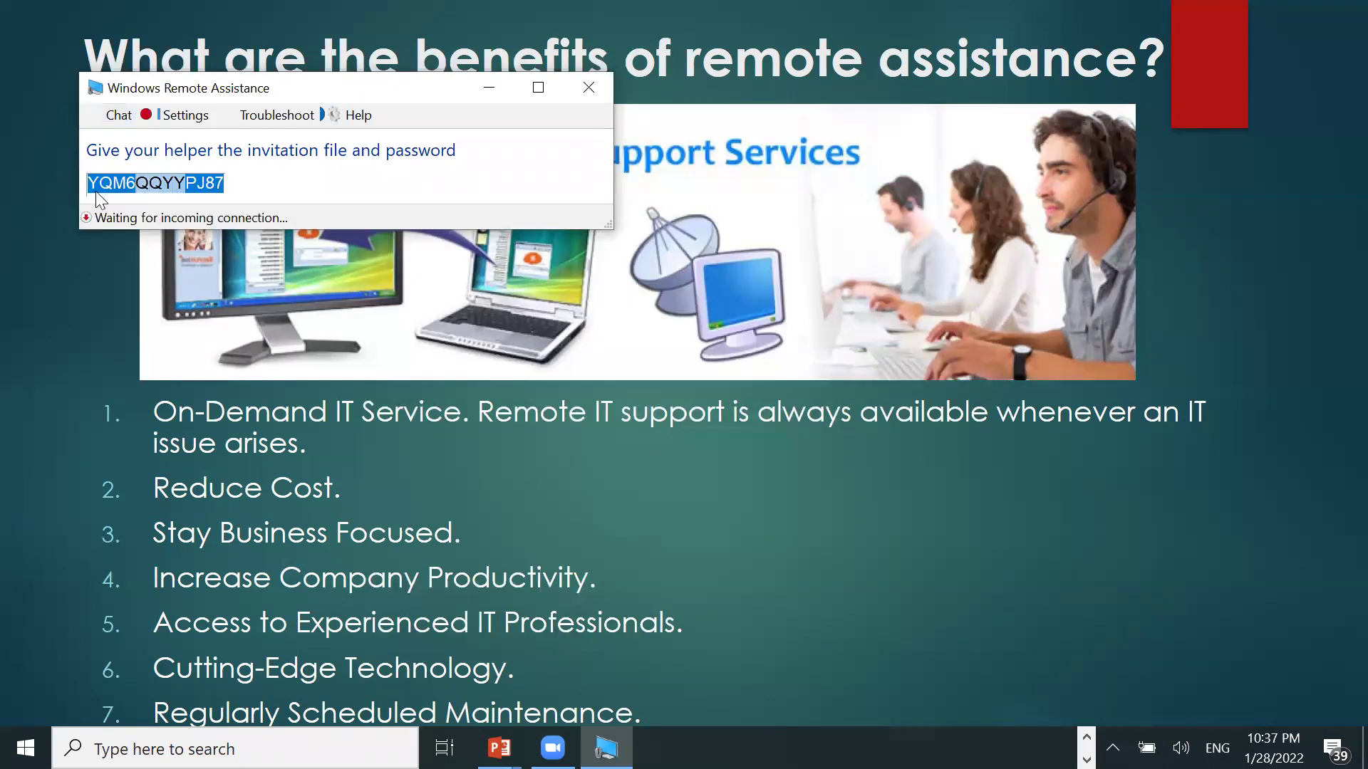
pyautogui.rightClick(121, 185)
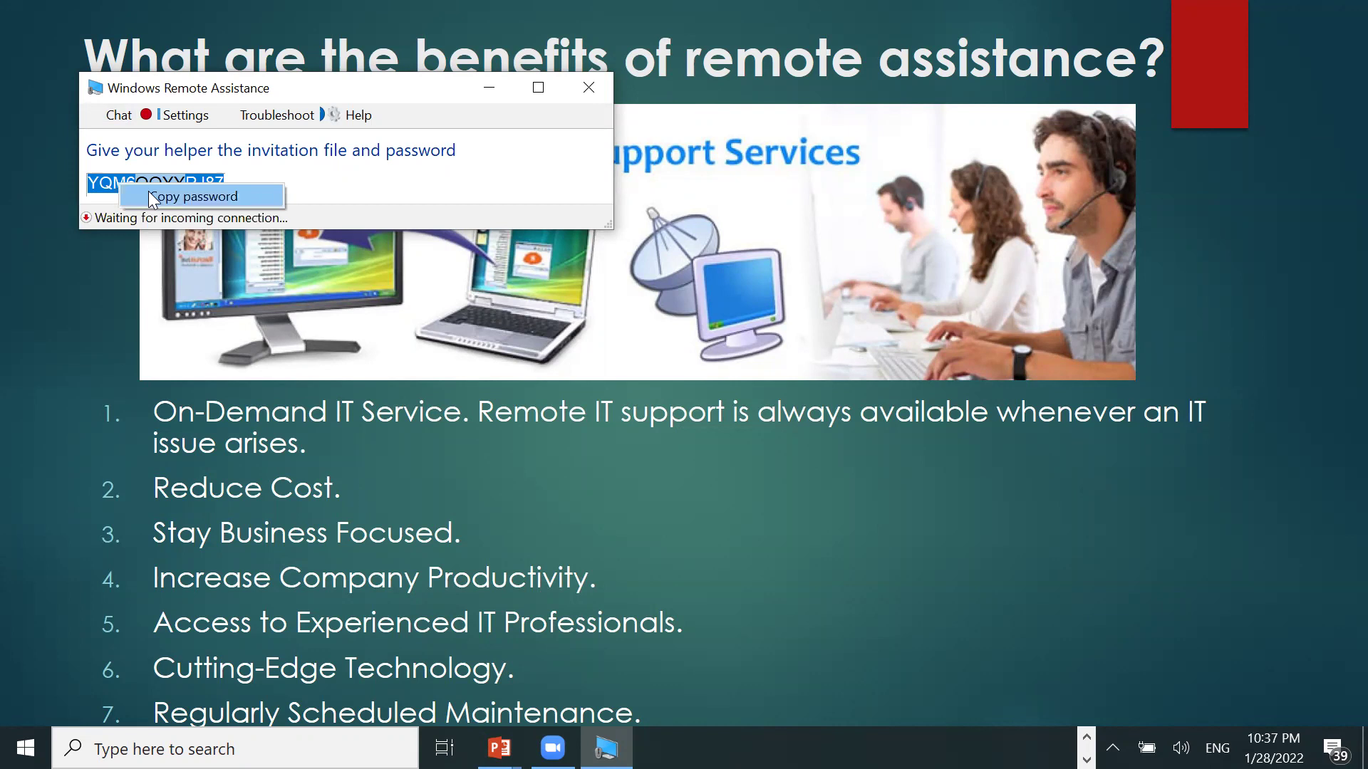
pyautogui.click(148, 191)
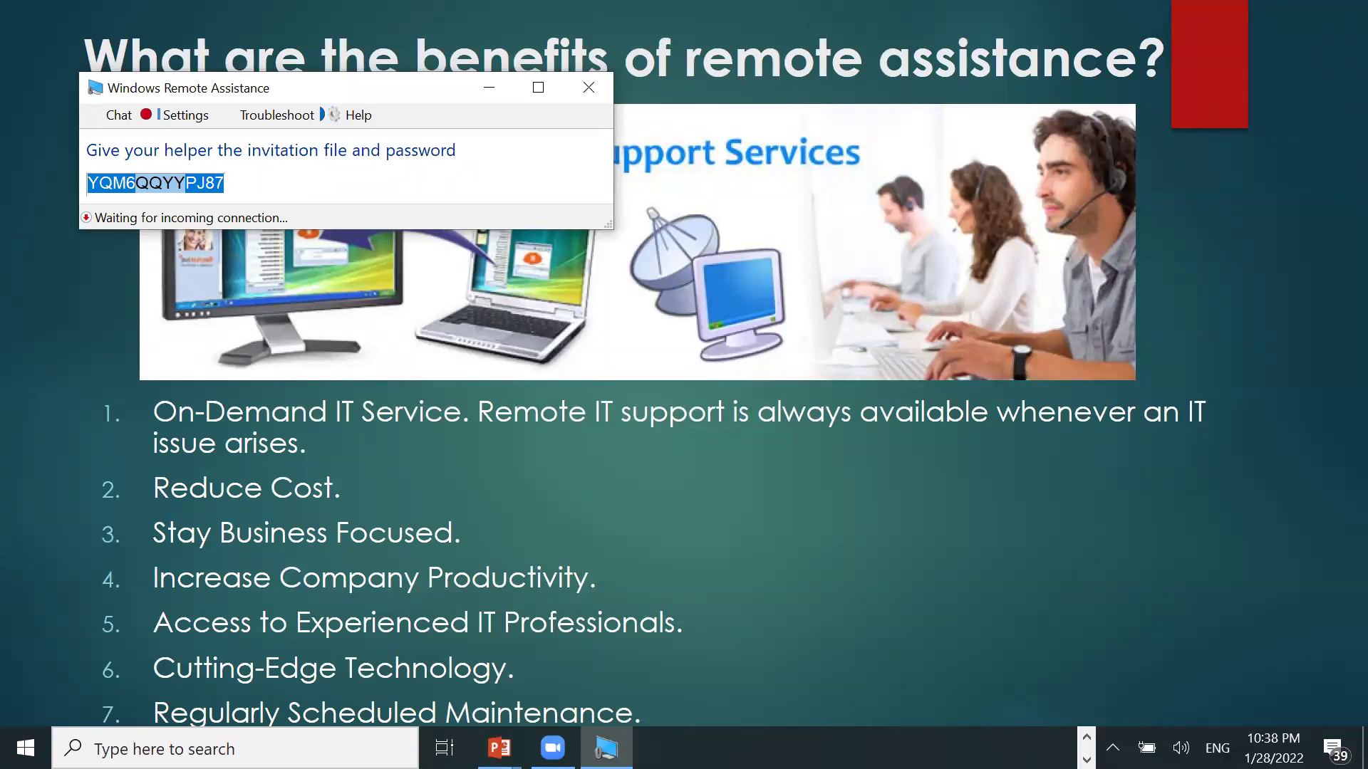
# - Switch to WhatsApp and open the IT Skills group chat
pyautogui.click(1087, 759)
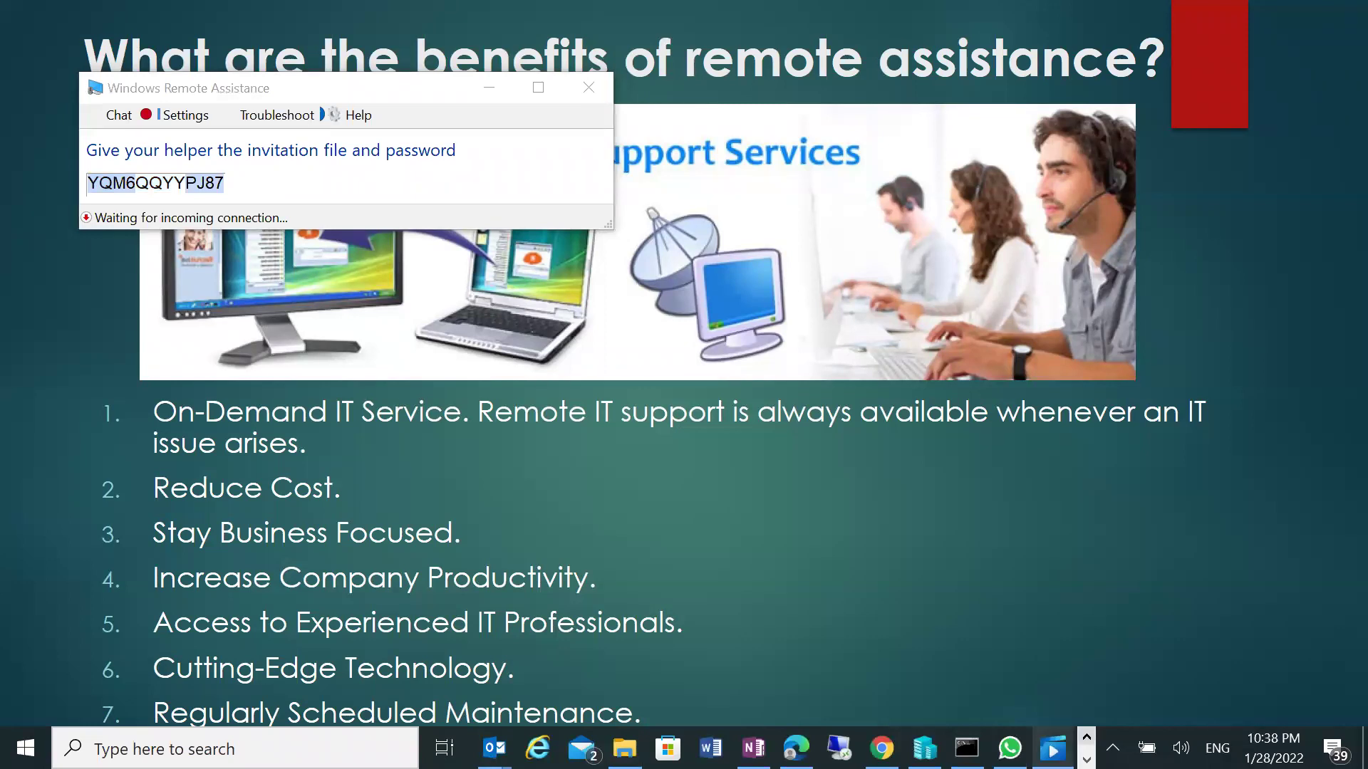
pyautogui.moveTo(1009, 748)
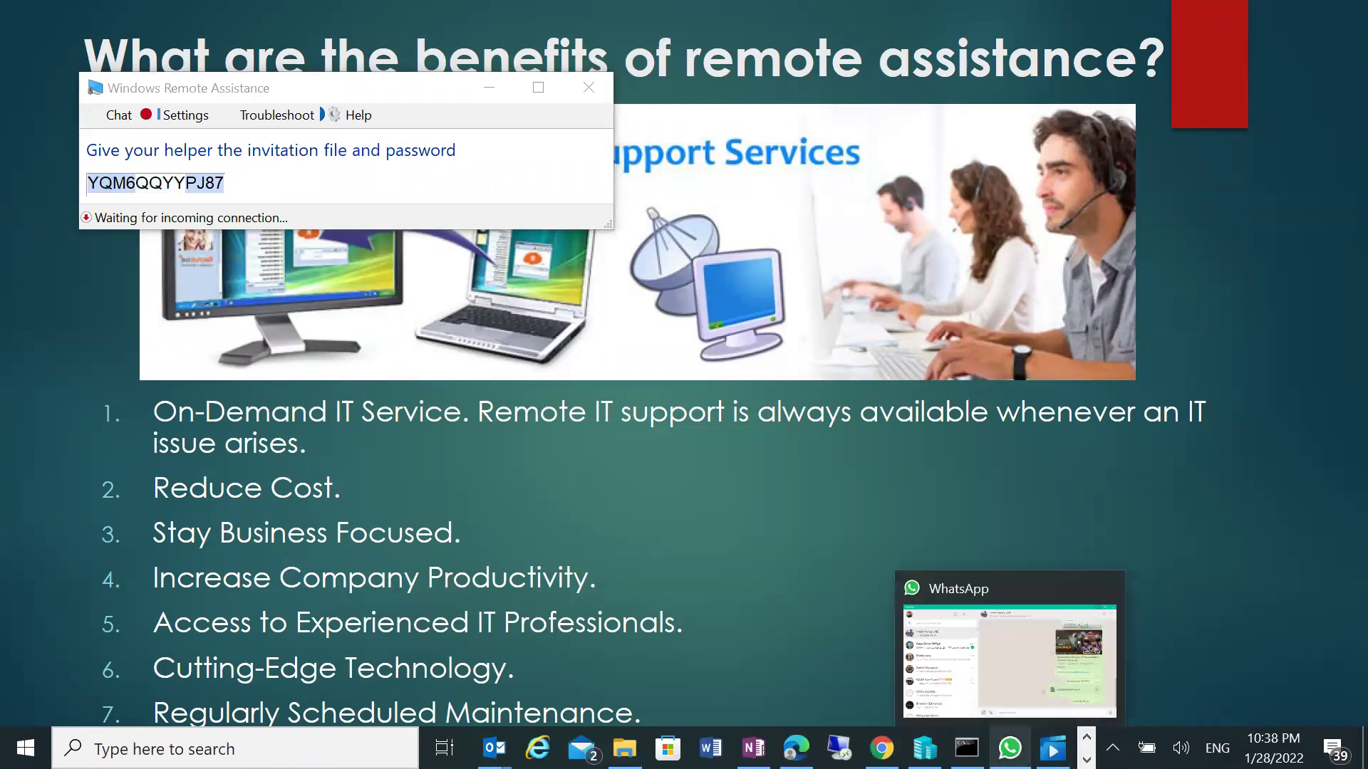
pyautogui.click(997, 694)
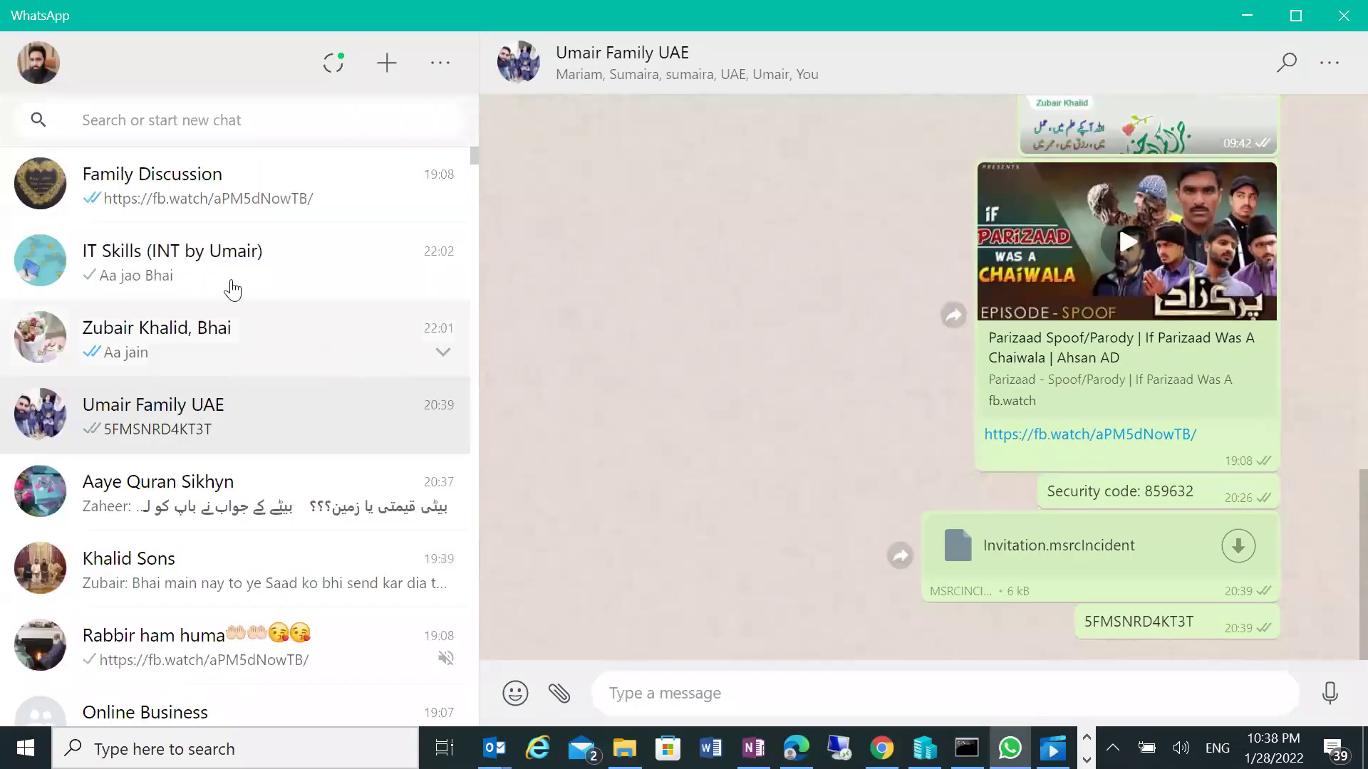
pyautogui.click(242, 289)
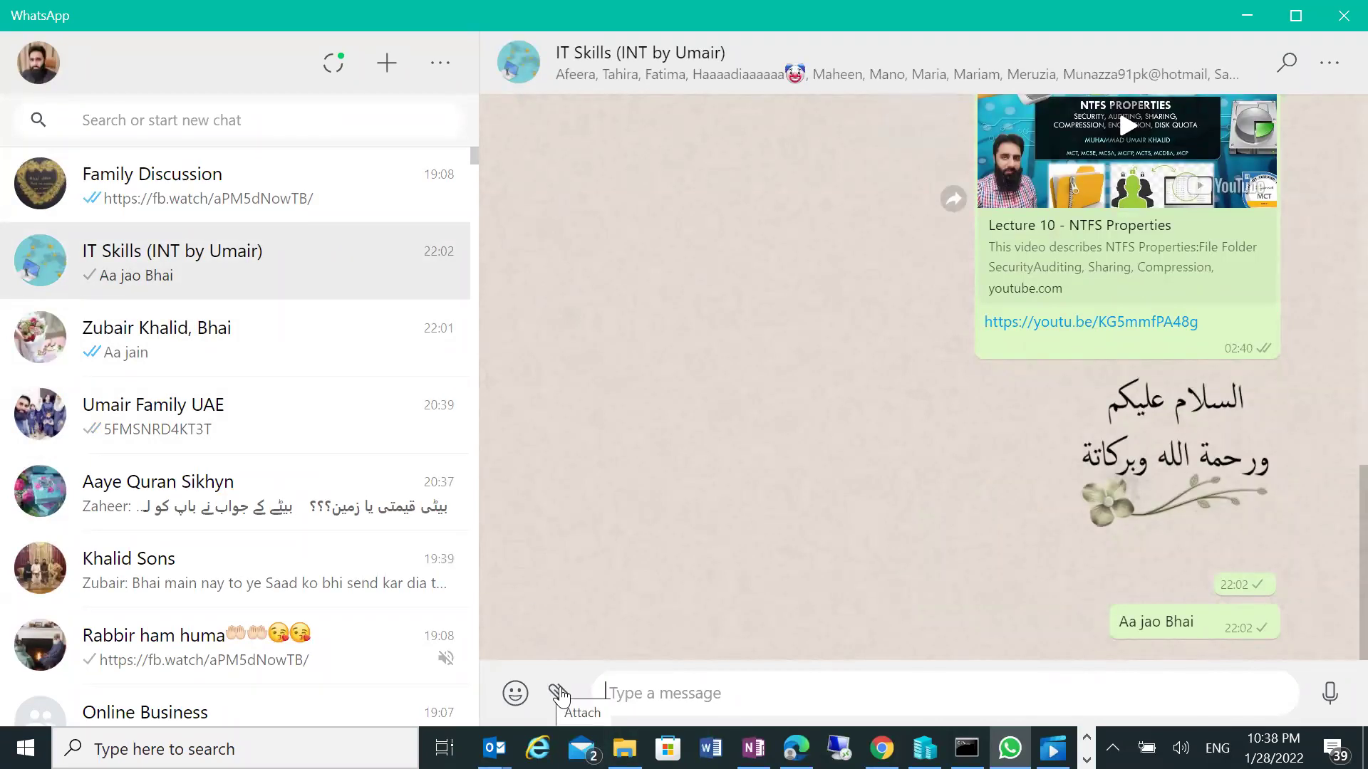
# - Attach the Invitation.msrcIncident file from the Desktop to the IT Skills chat and send it
pyautogui.click(552, 693)
pyautogui.click(558, 406)
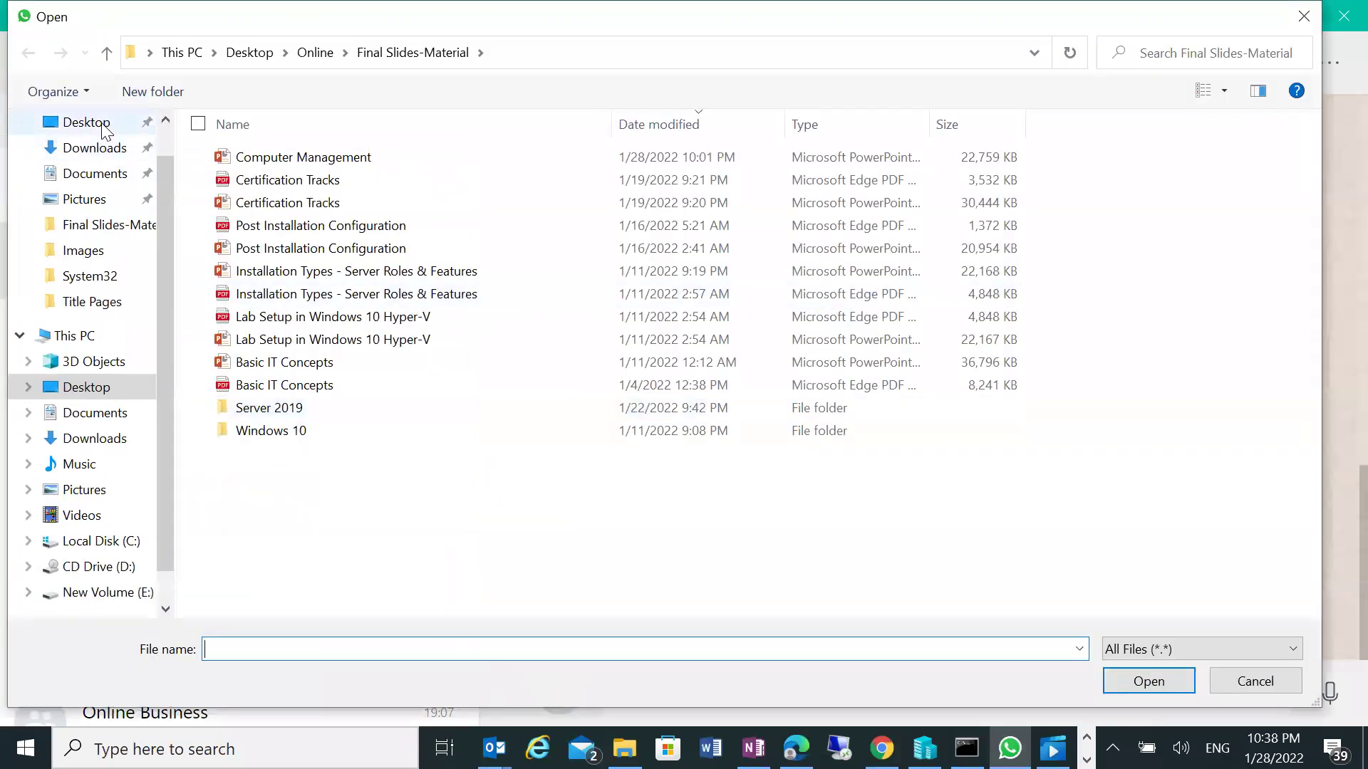
pyautogui.click(104, 124)
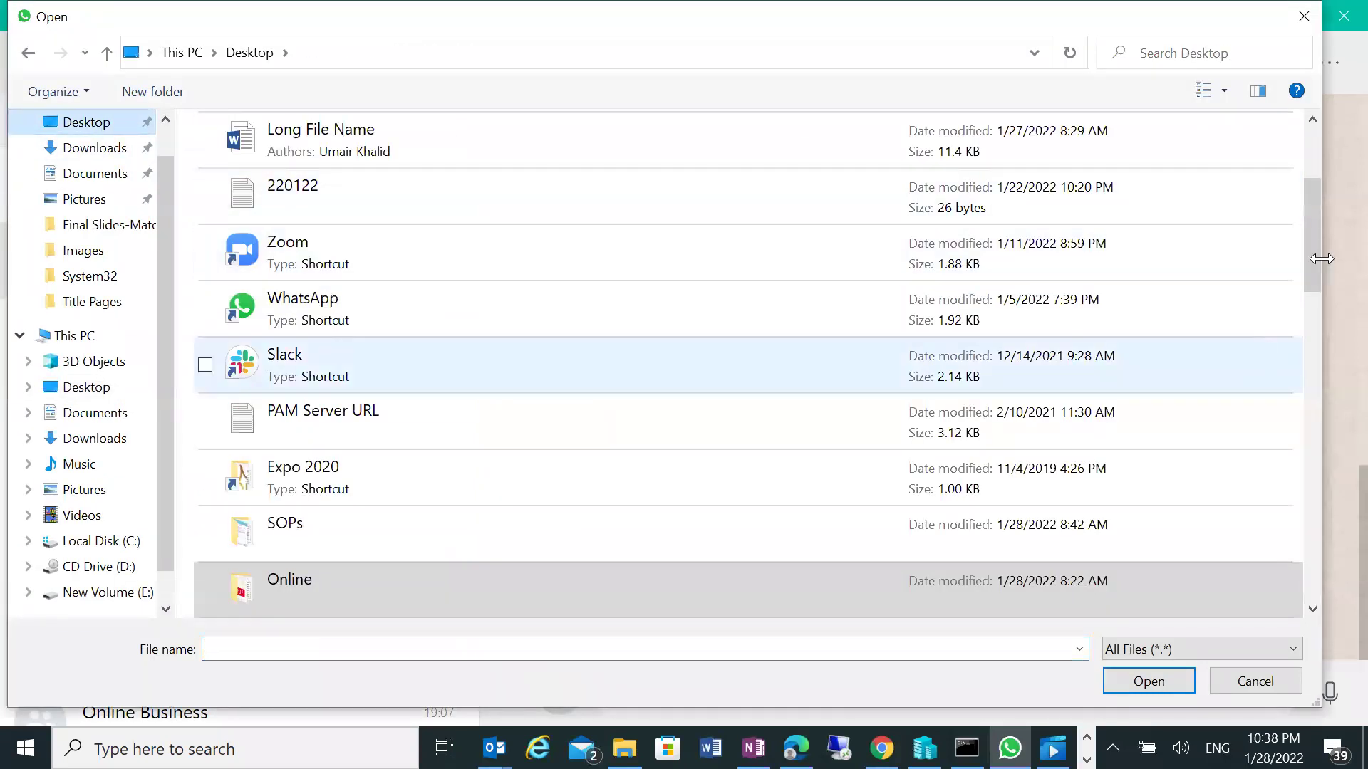
pyautogui.scroll(3, 1297, 202)
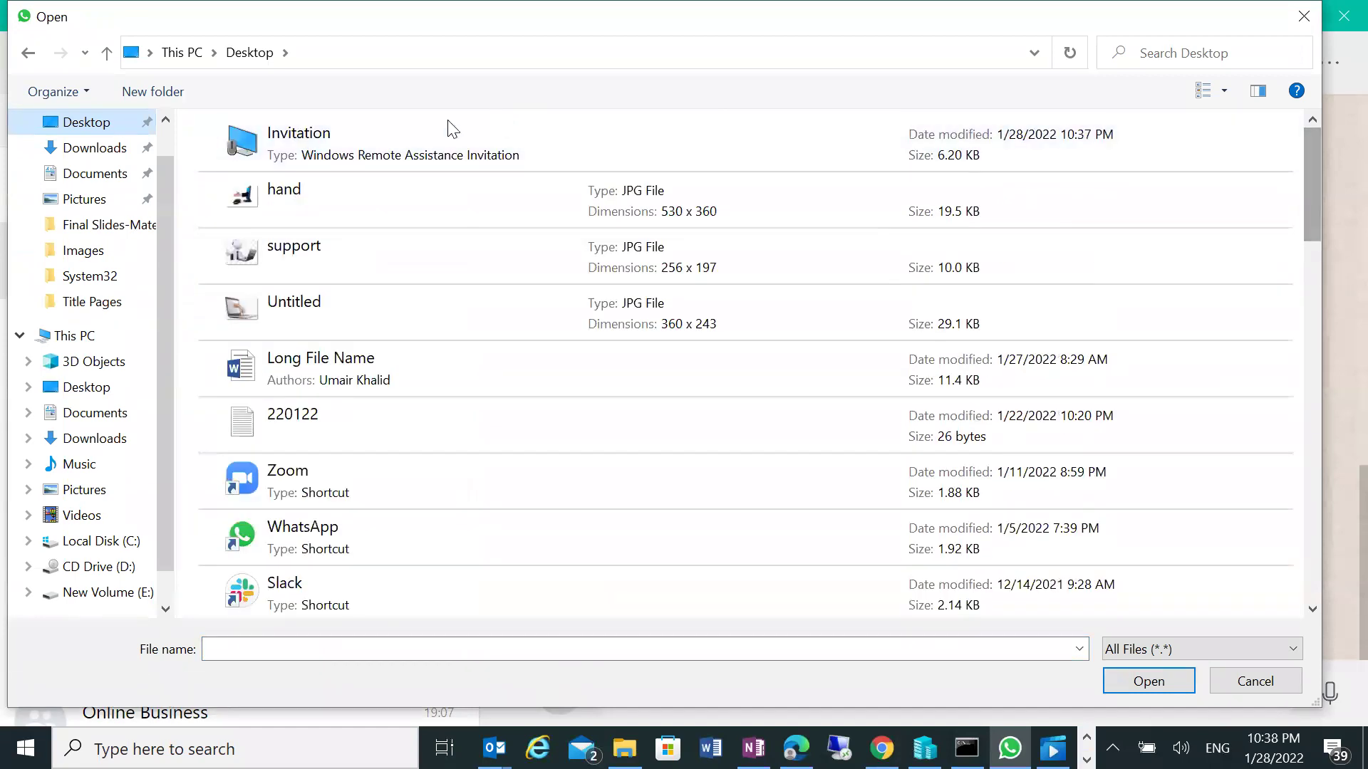
pyautogui.click(416, 134)
pyautogui.click(1125, 682)
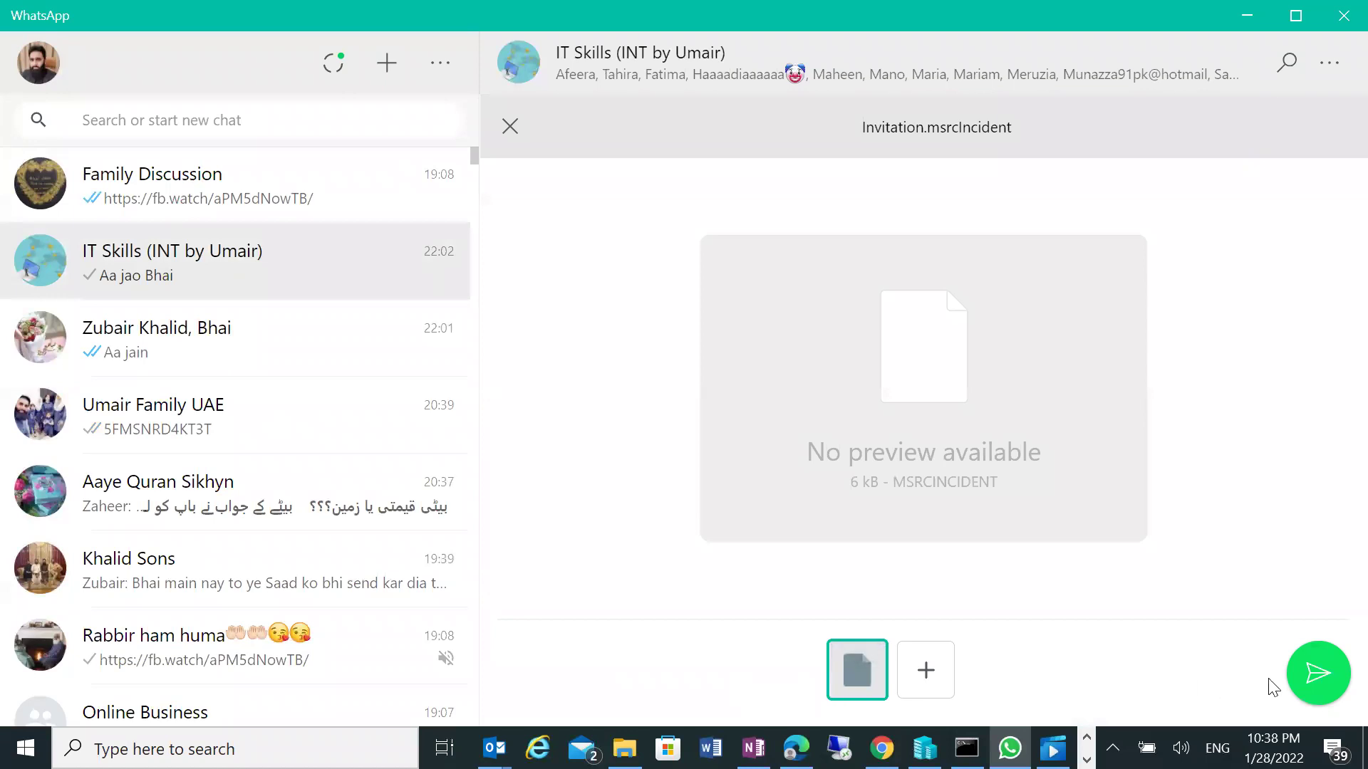
pyautogui.click(1310, 673)
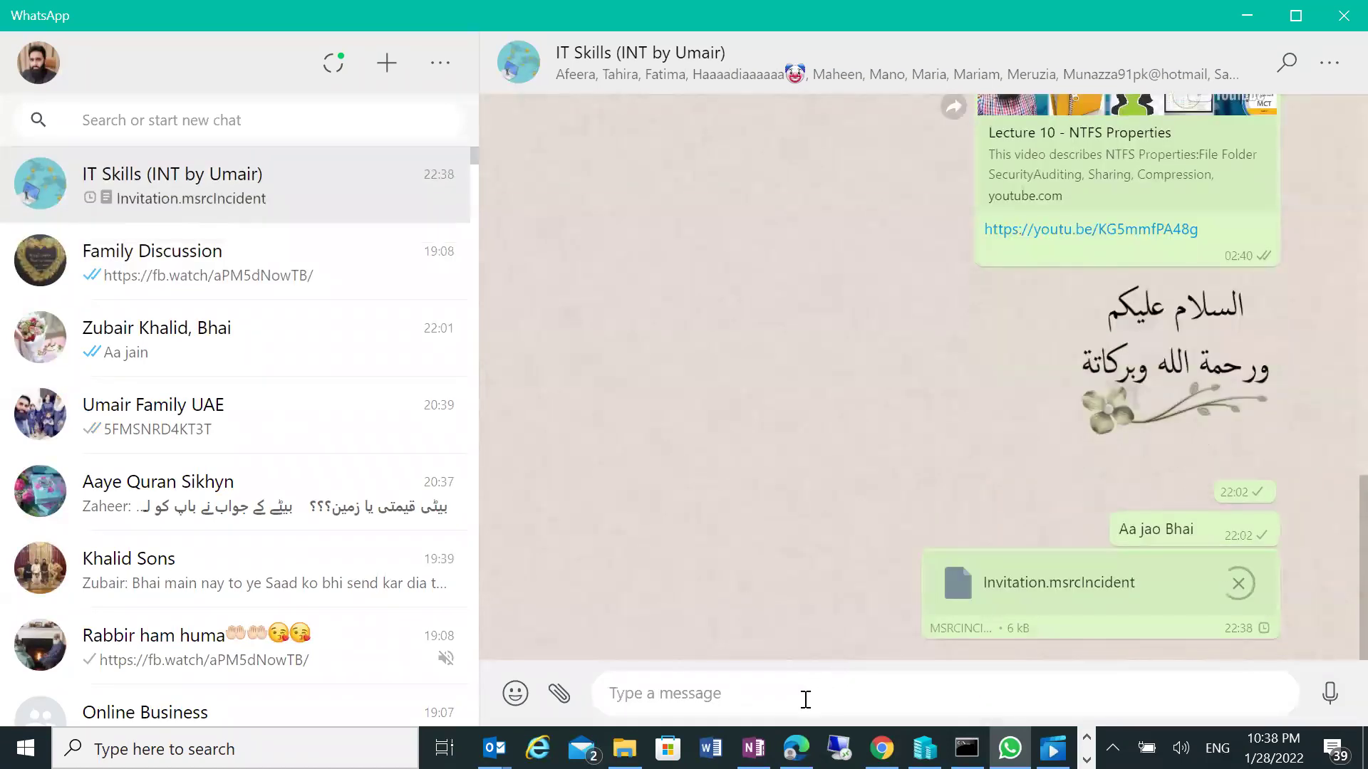
# - Paste the copied invitation password into the IT Skills chat, send it, and minimize WhatsApp
pyautogui.hotkey('ctrl', 'v')
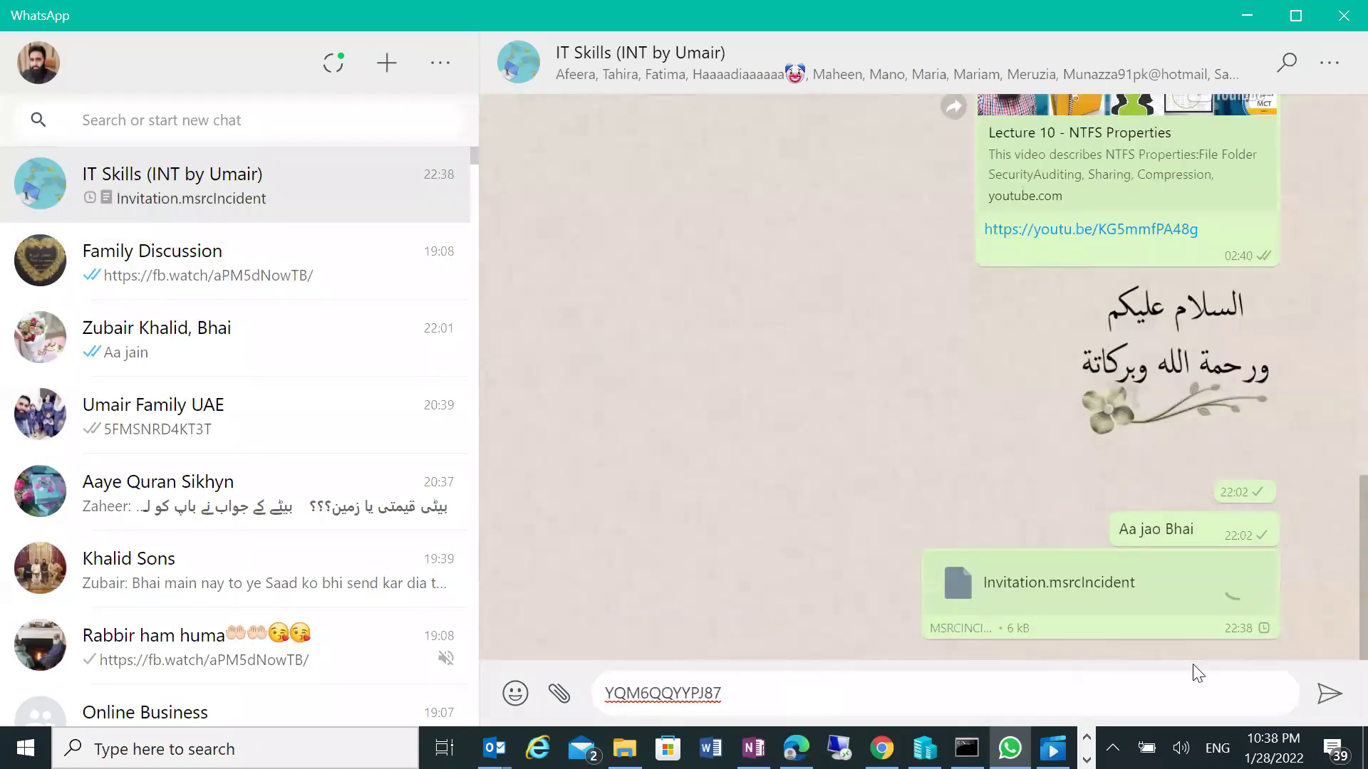
pyautogui.click(1329, 696)
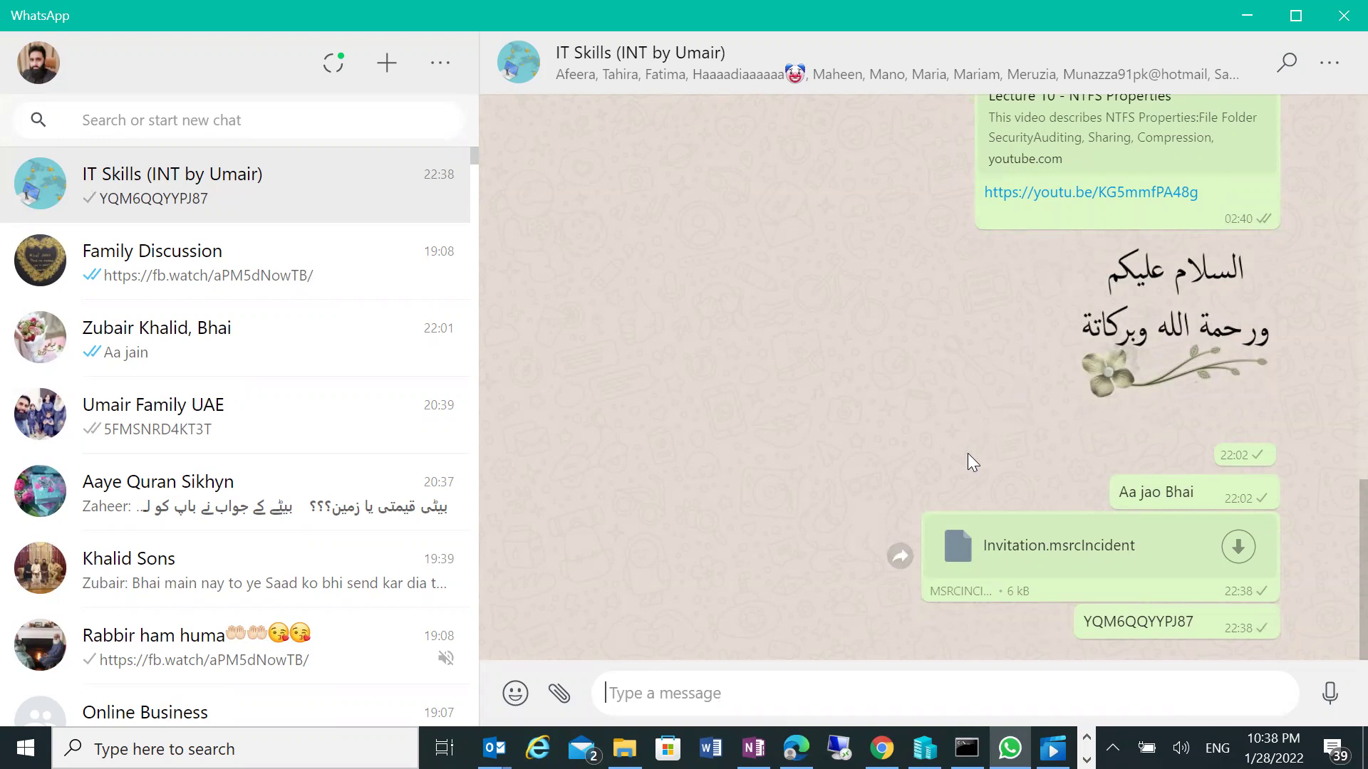
pyautogui.click(1243, 20)
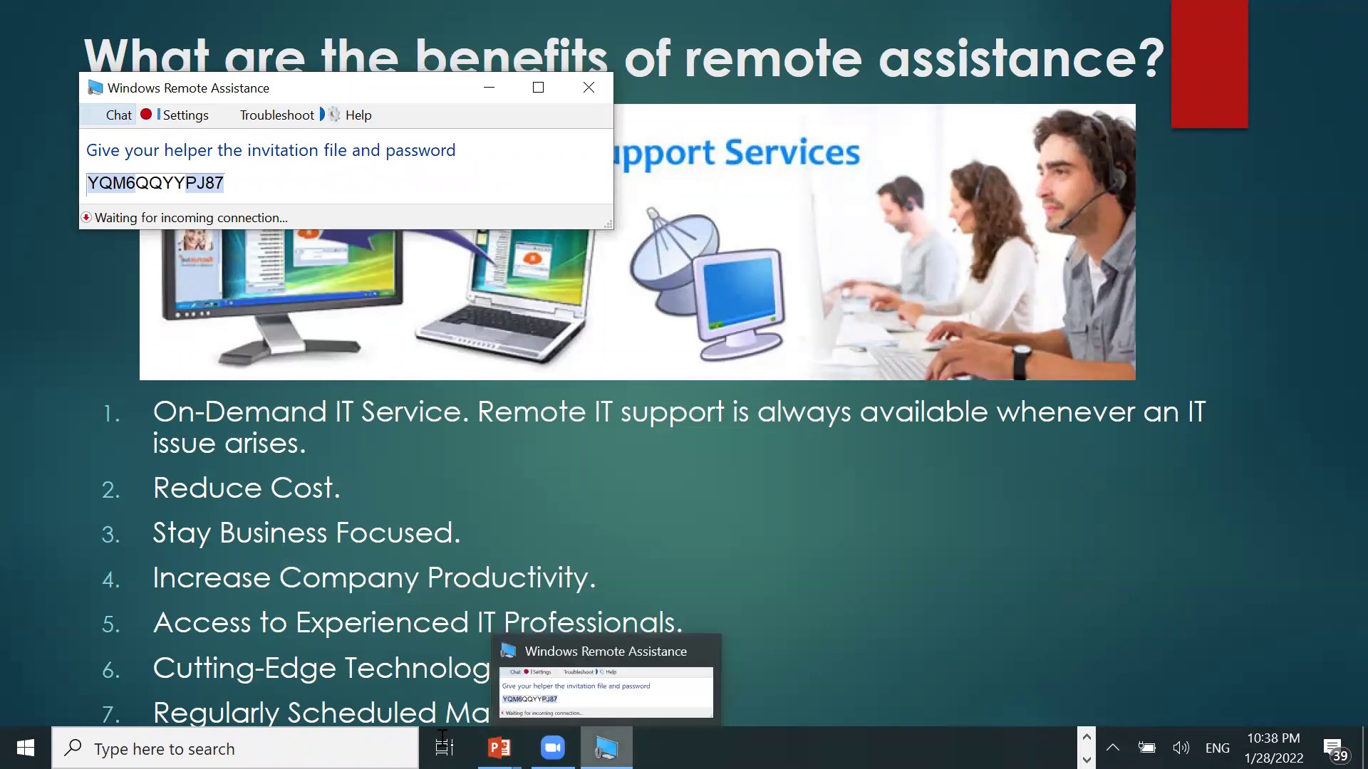
# - Search for SYSDM.CPL and open System Properties again
pyautogui.press('super+s')
pyautogui.write('ST')
pyautogui.press('BackSpace')
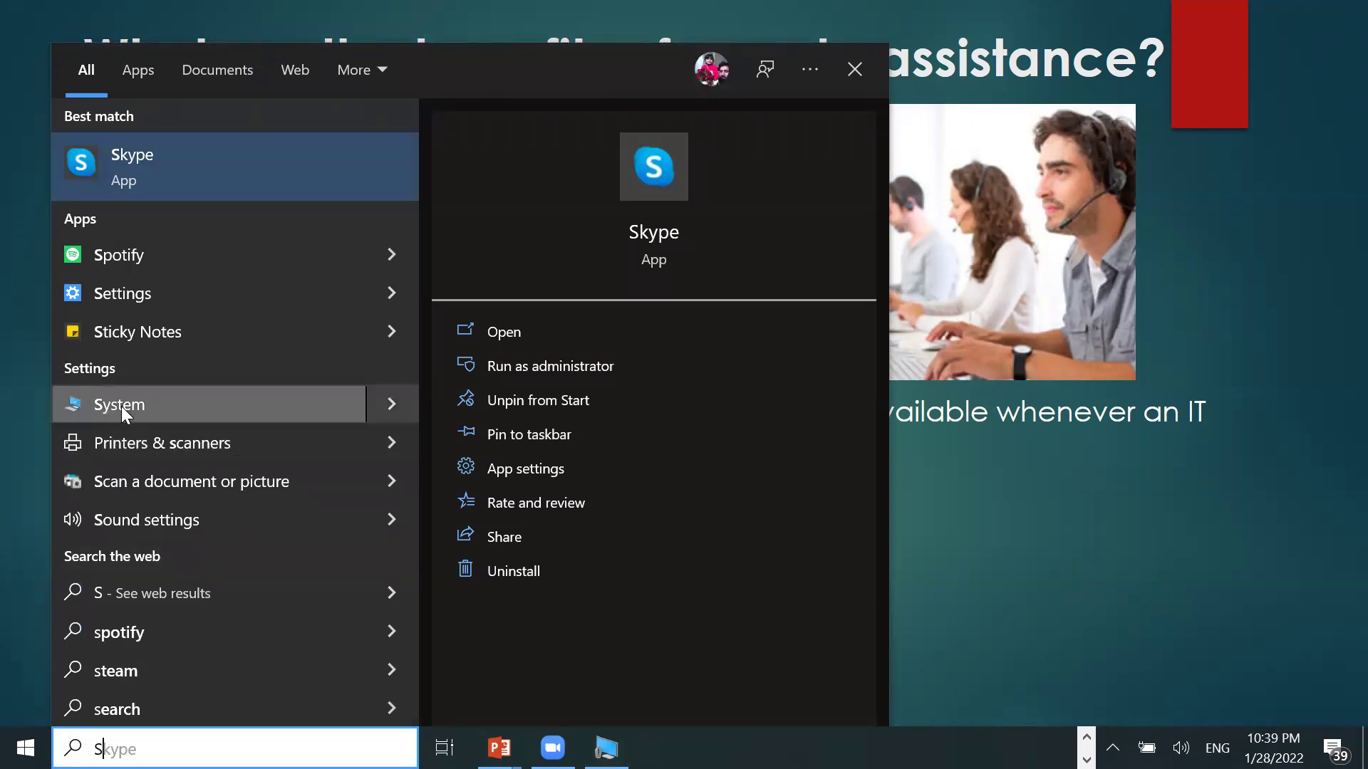
pyautogui.write('kype')
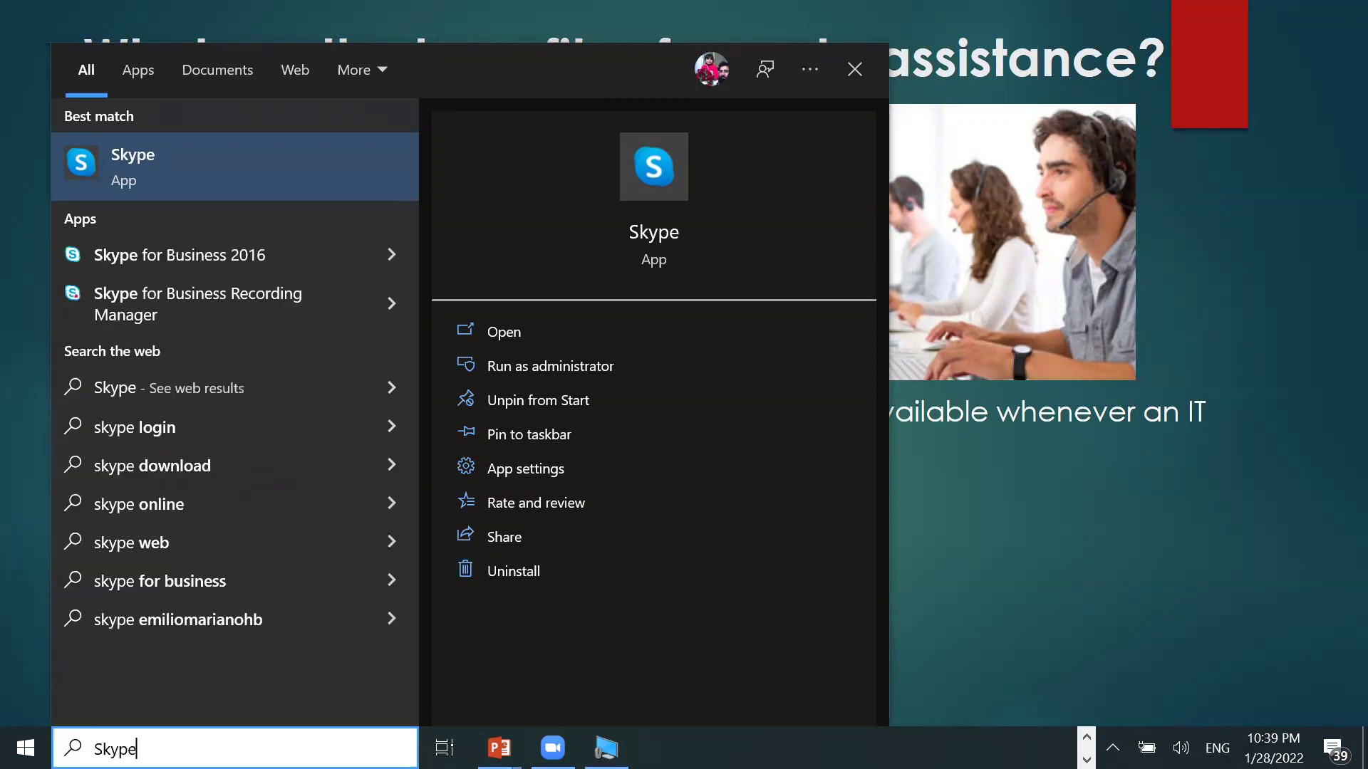
pyautogui.press('BackSpace')
pyautogui.press('BackSpace')
pyautogui.press('BackSpace')
pyautogui.press('BackSpace')
pyautogui.write('YS')
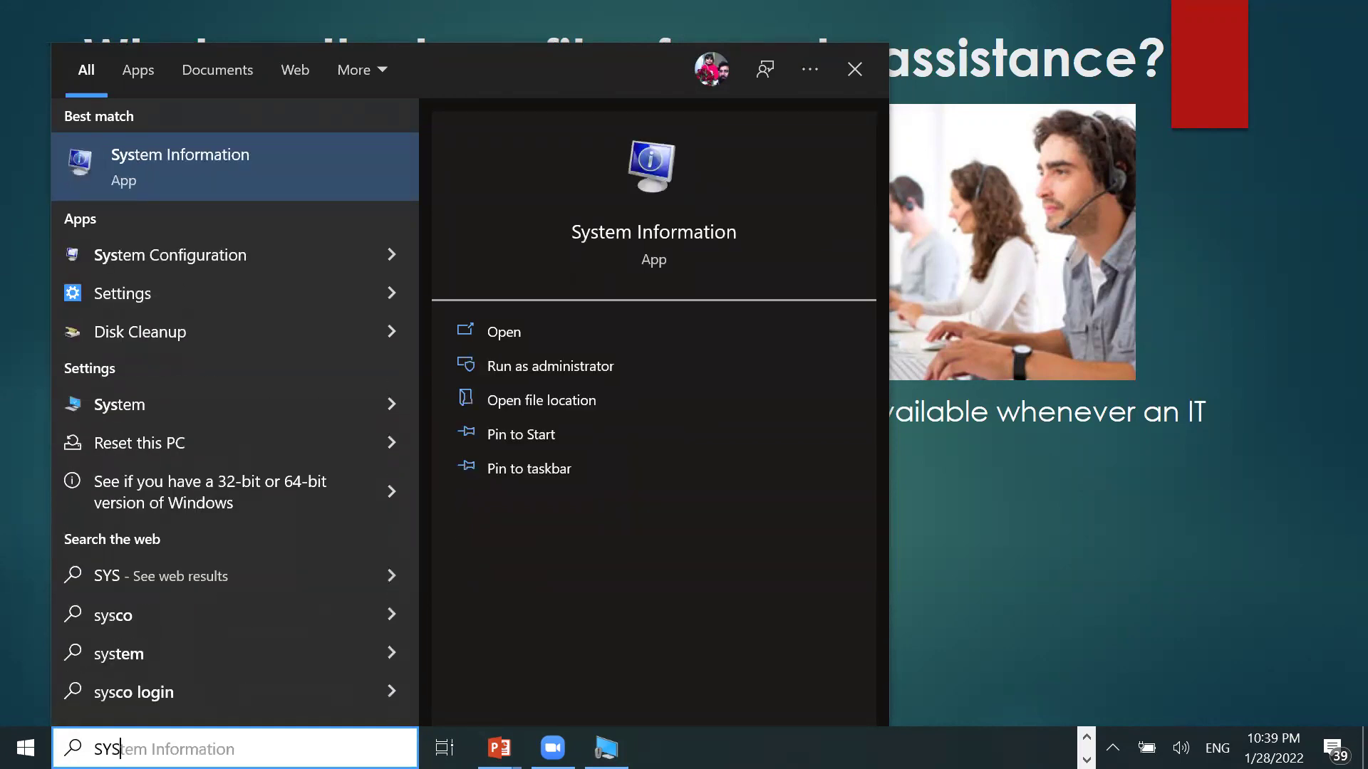
pyautogui.write('DM.CPL')
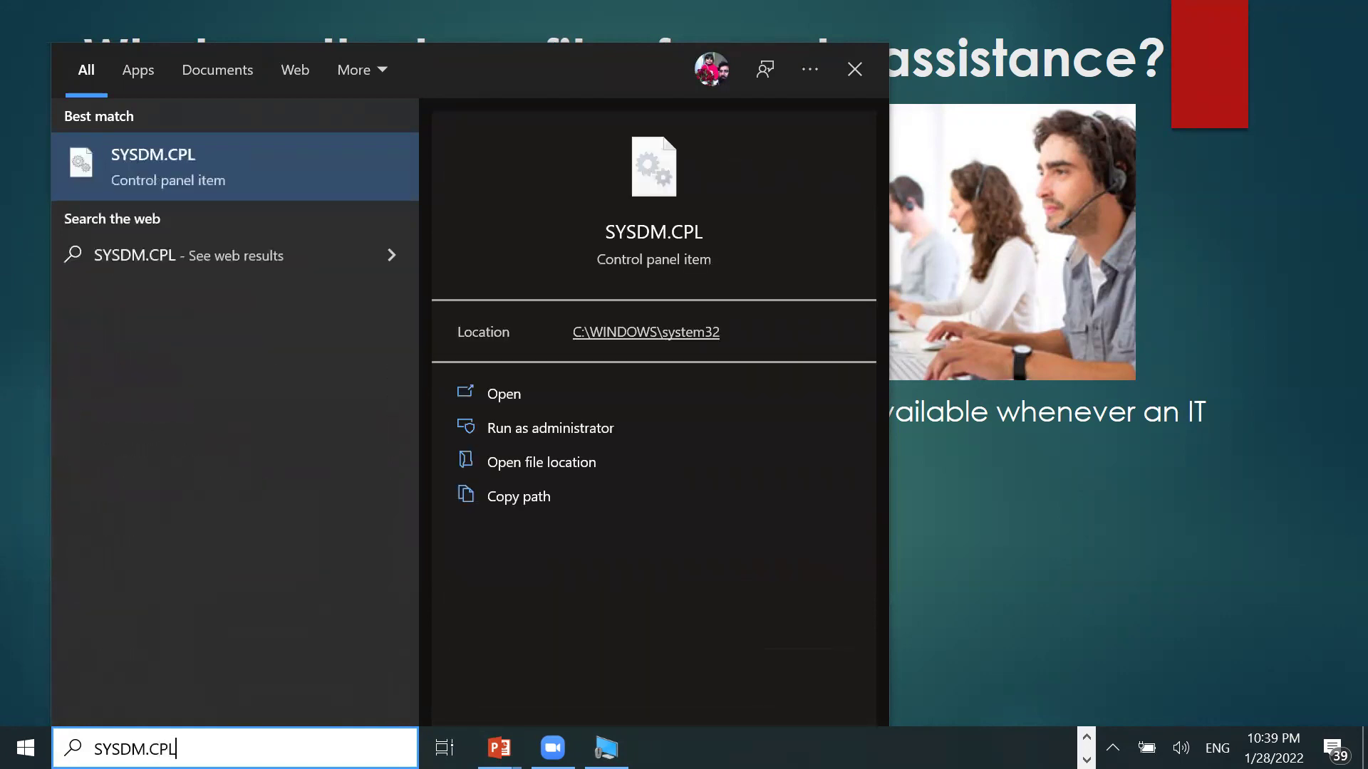
pyautogui.press('Return')
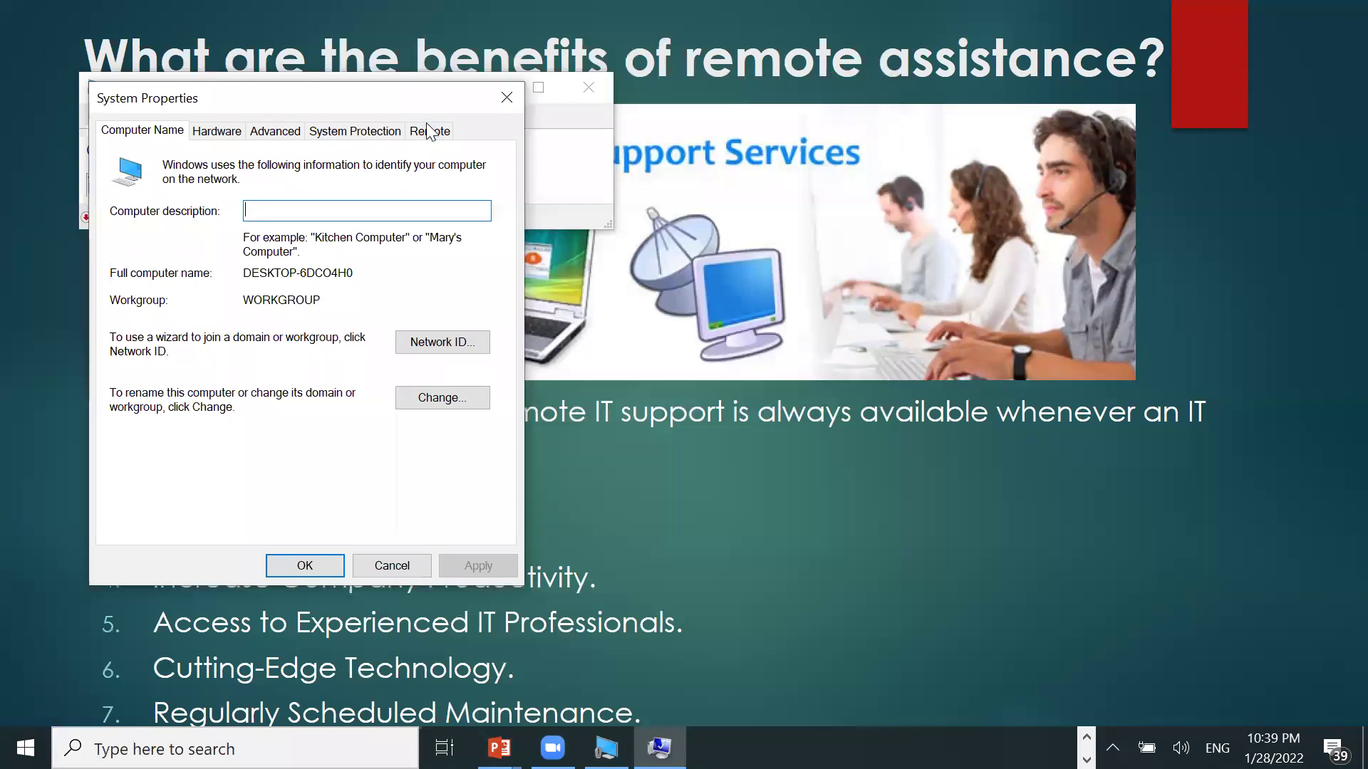
# - Review the Remote Assistance control and invitation time limits in the Remote options, and close System Properties
pyautogui.click(429, 132)
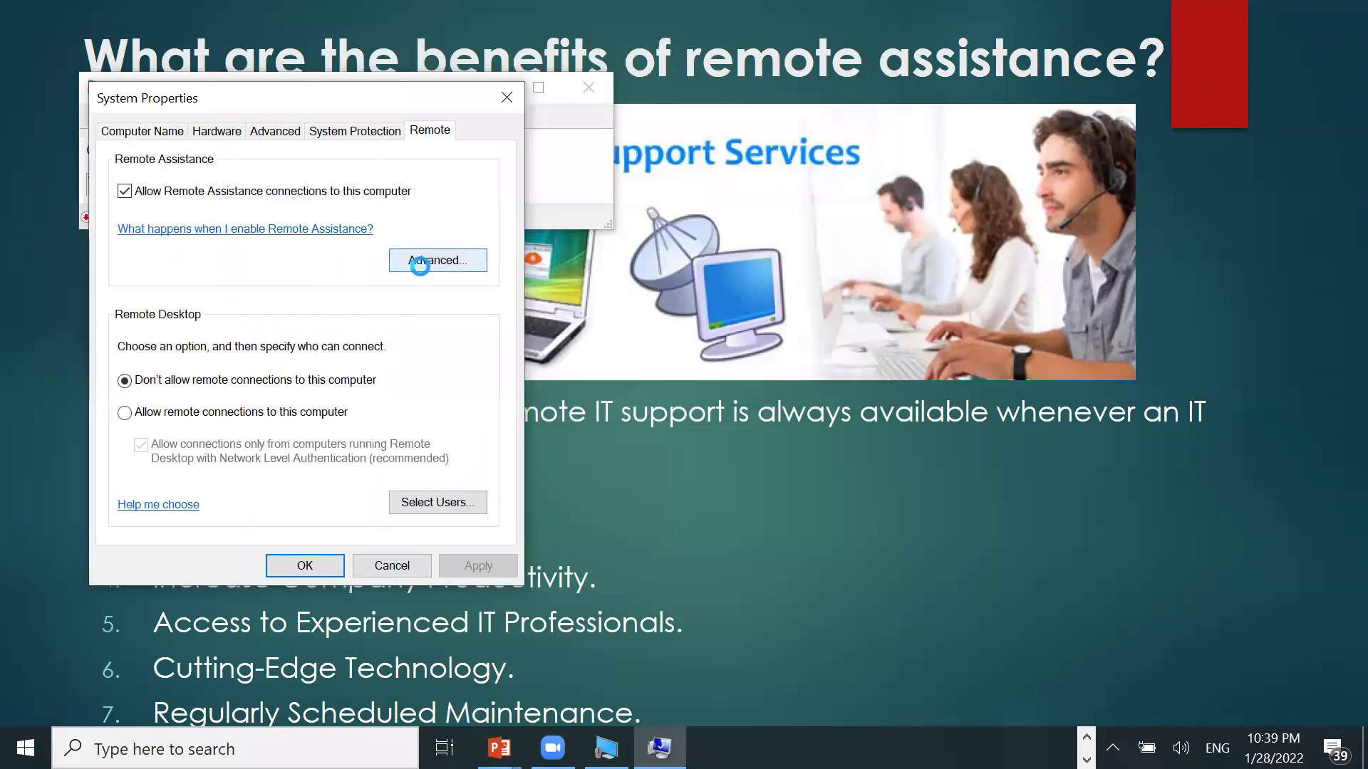
pyautogui.click(429, 263)
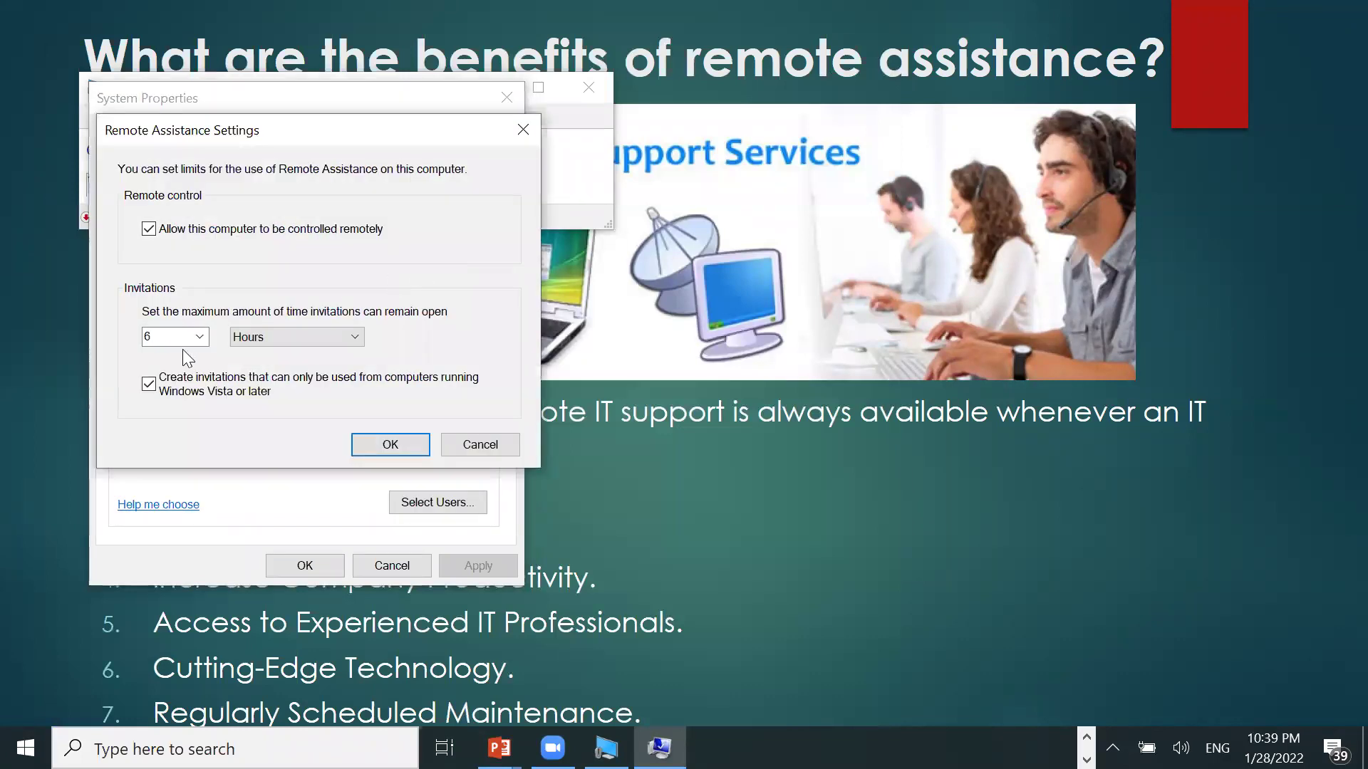
pyautogui.click(389, 445)
pyautogui.click(305, 566)
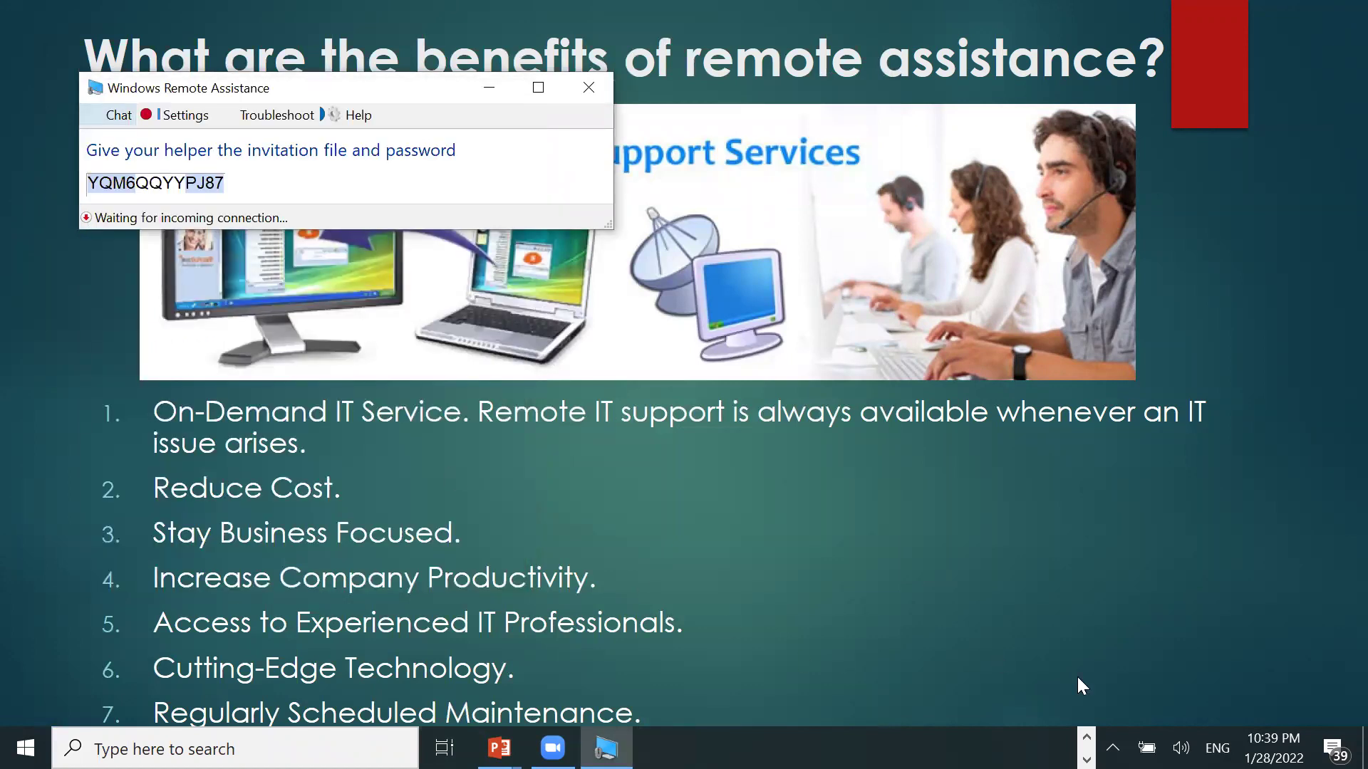
pyautogui.click(1085, 736)
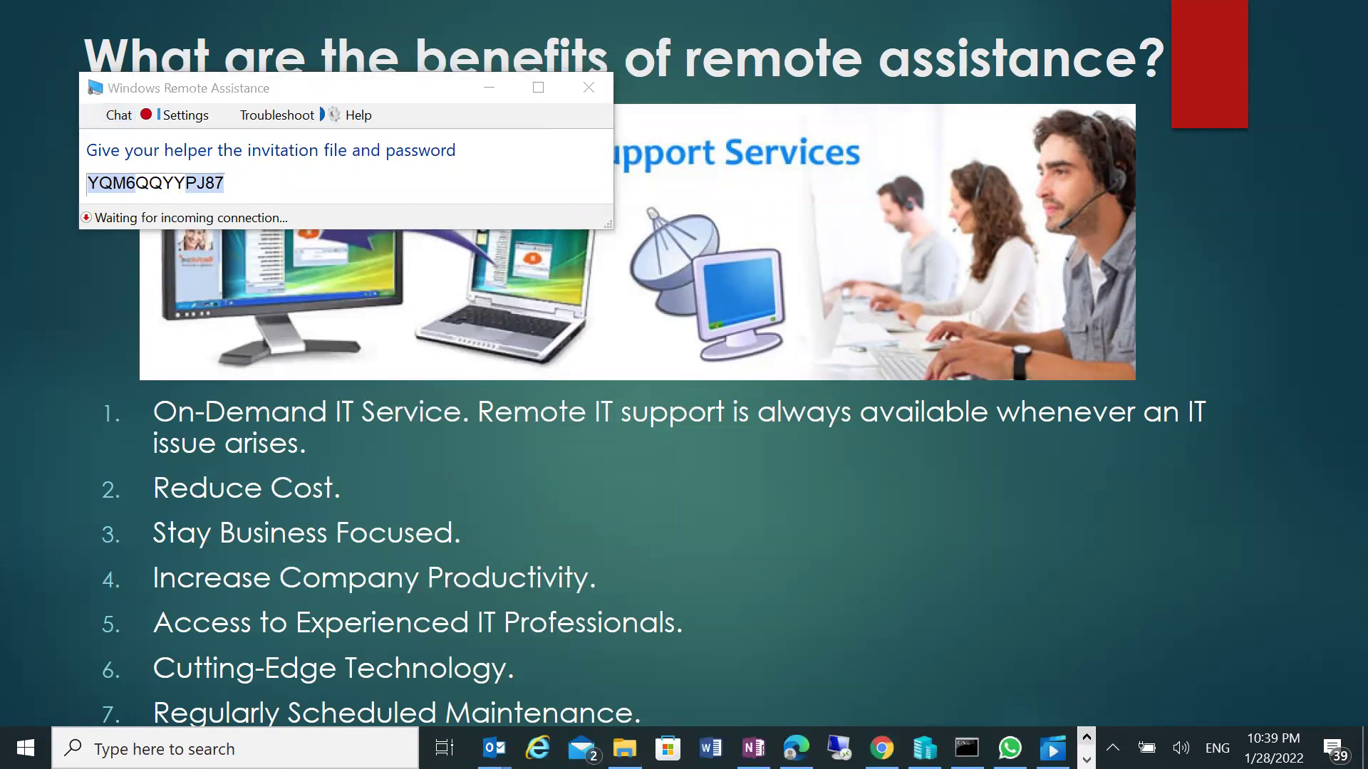
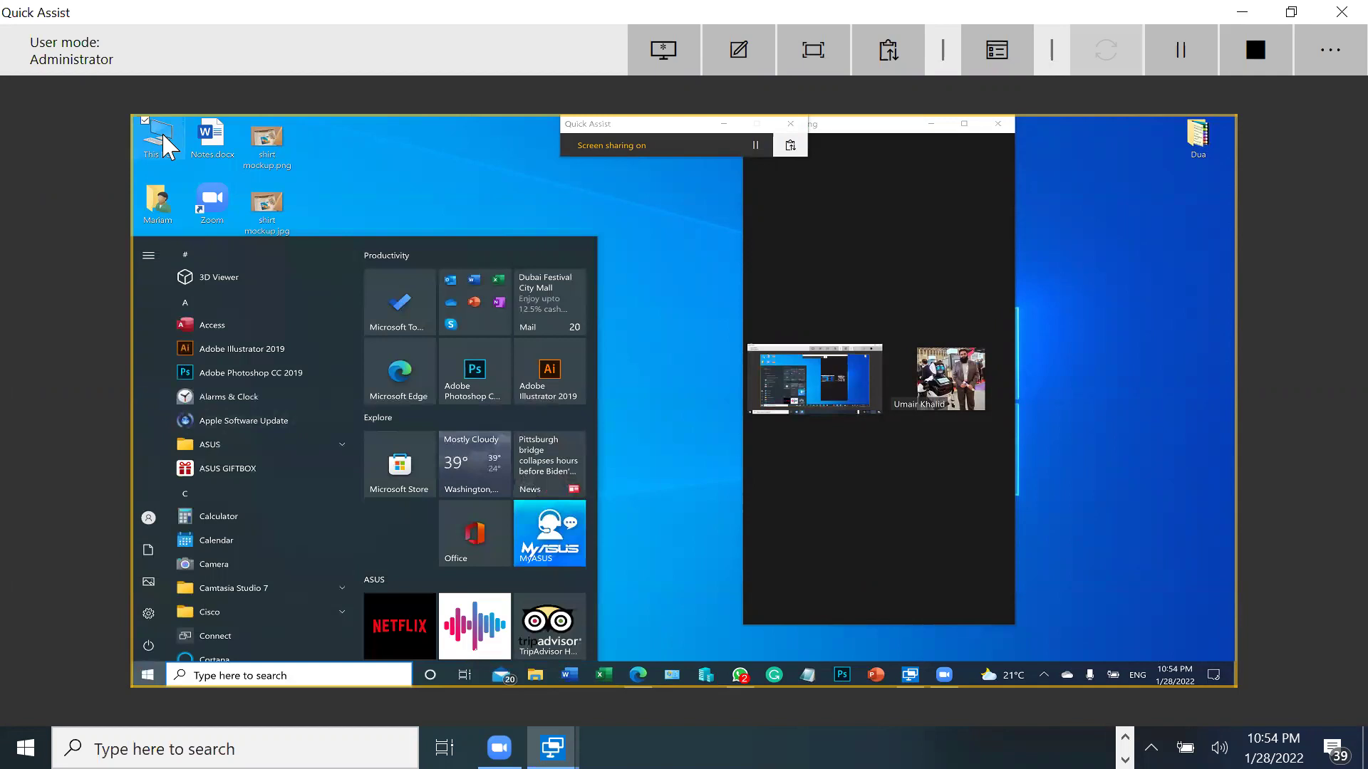
# - In the Quick Assist session, examine the remote computer's device and Windows specifications through This PC's properties, and close them
pyautogui.rightClick(161, 131)
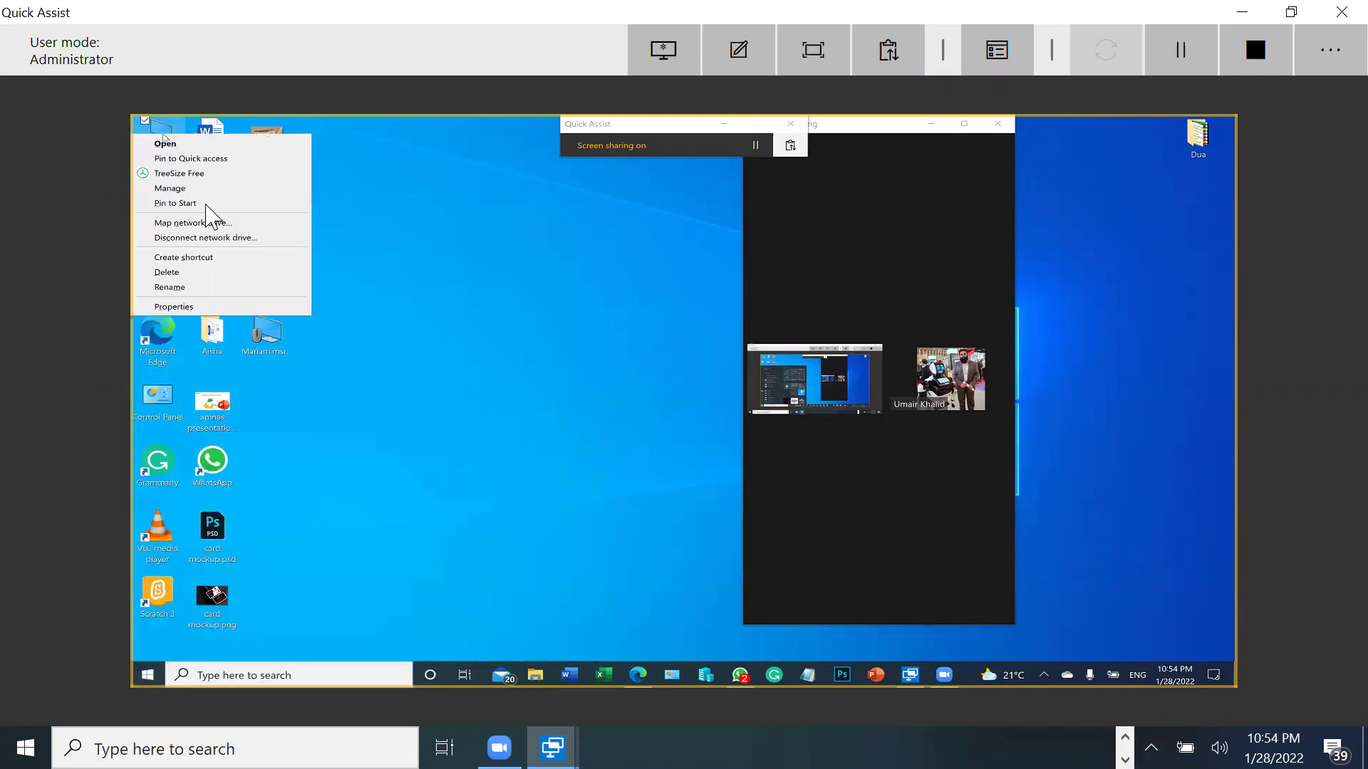
pyautogui.click(275, 306)
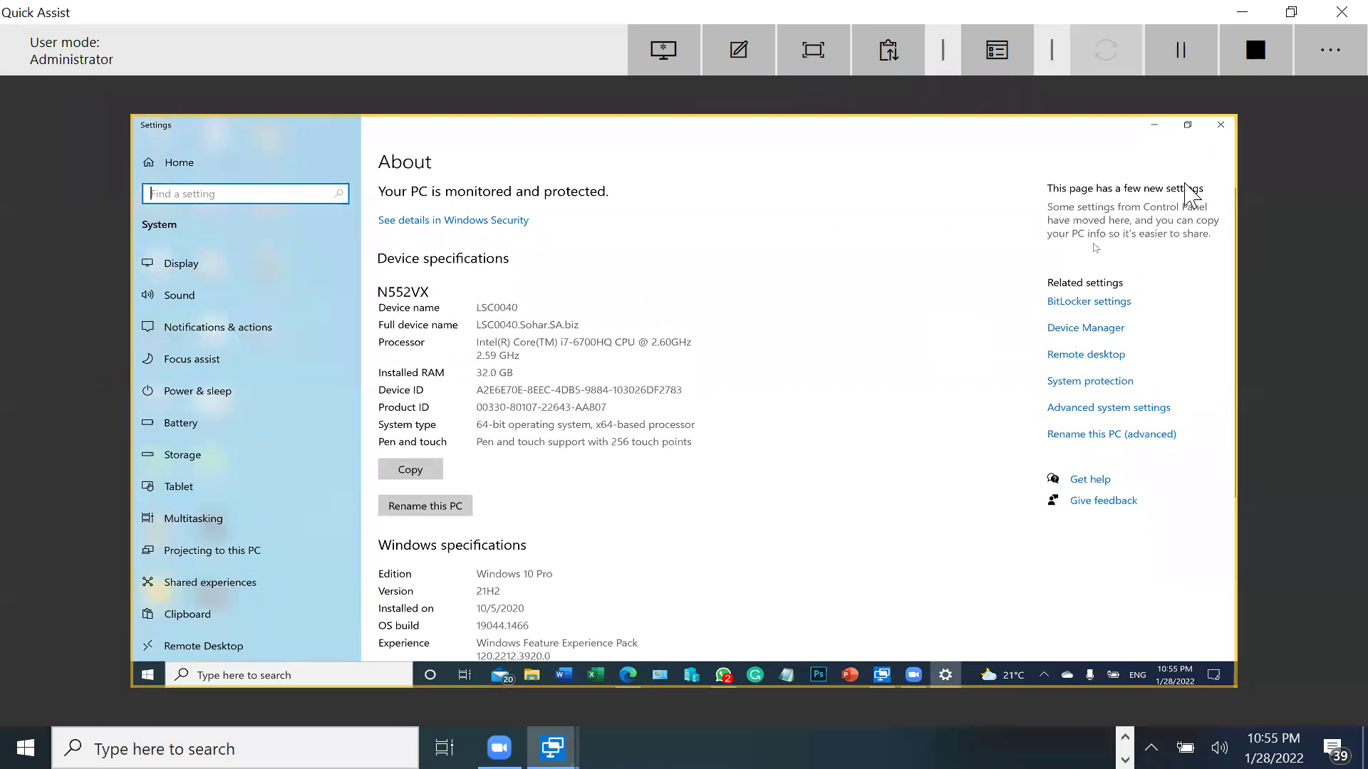
pyautogui.click(1218, 128)
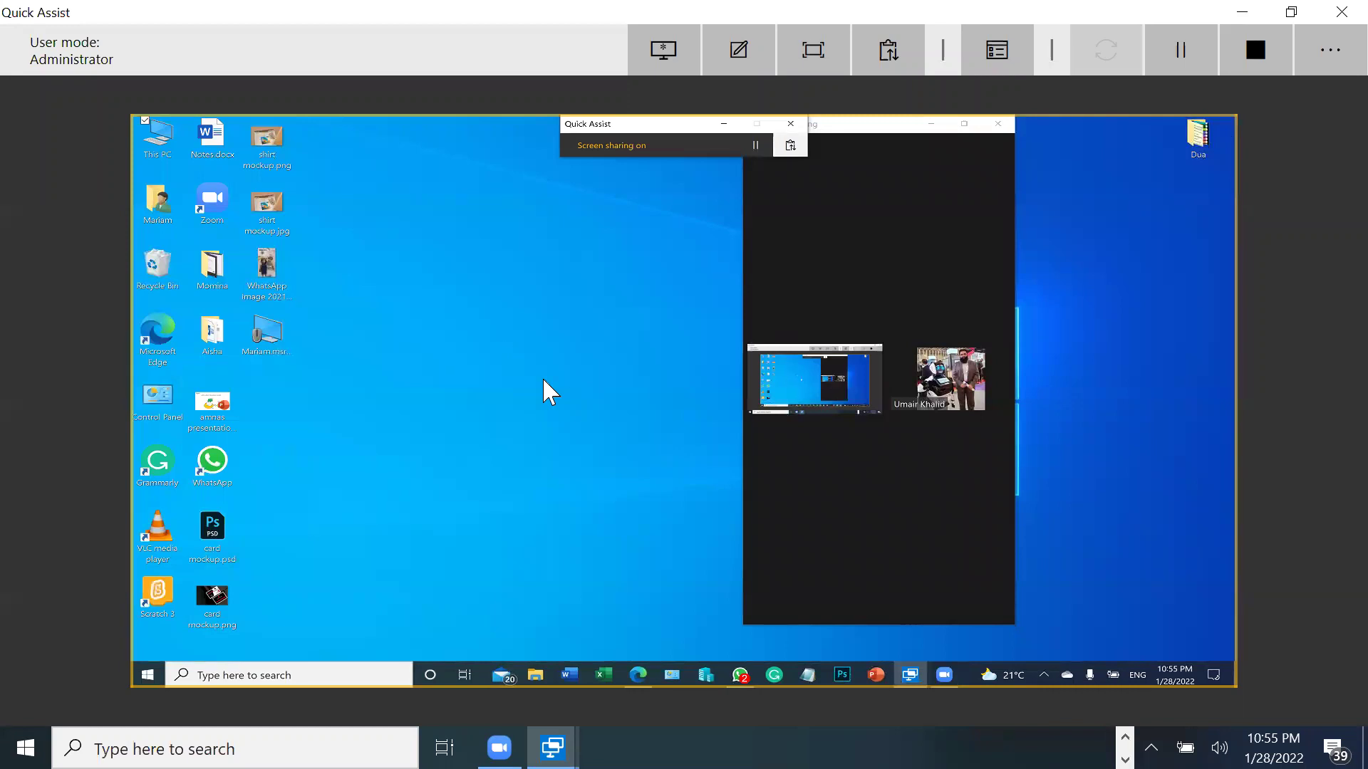
pyautogui.click(238, 673)
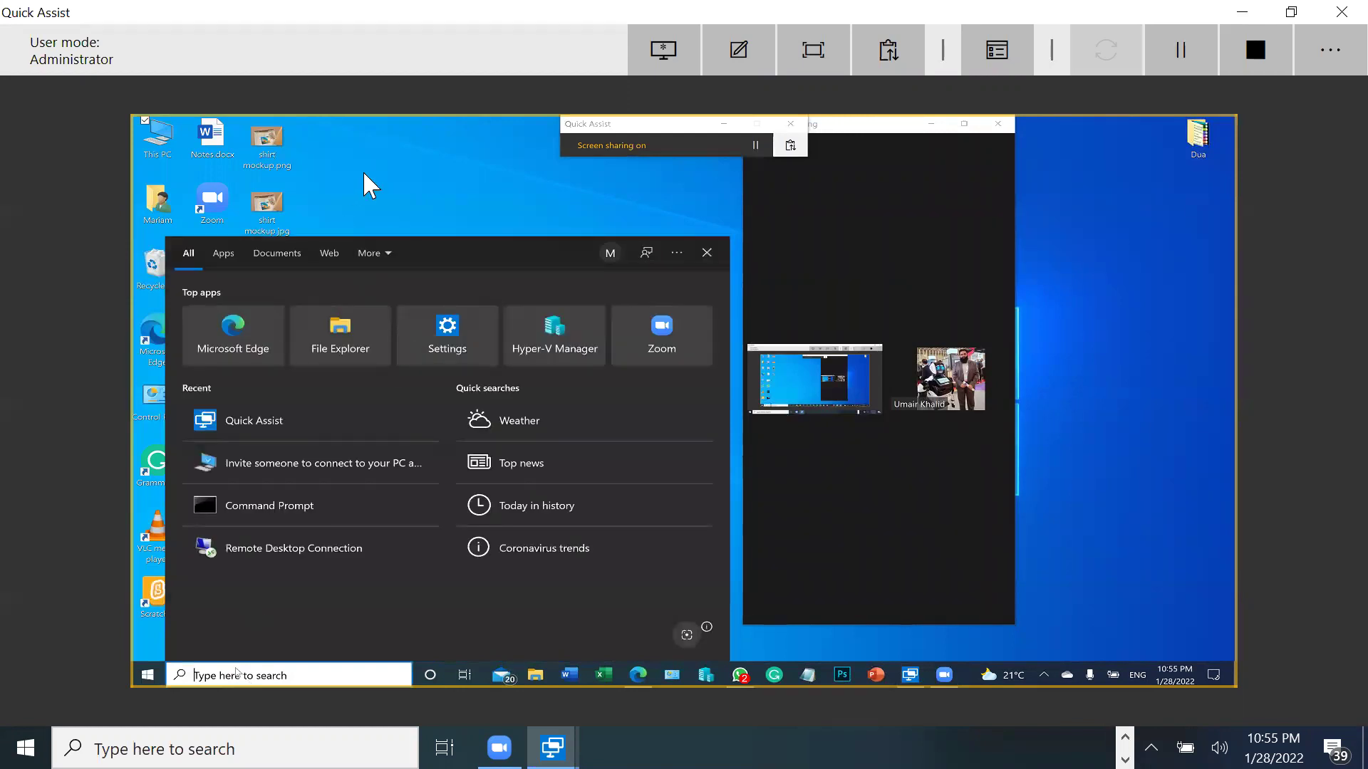
pyautogui.click(445, 177)
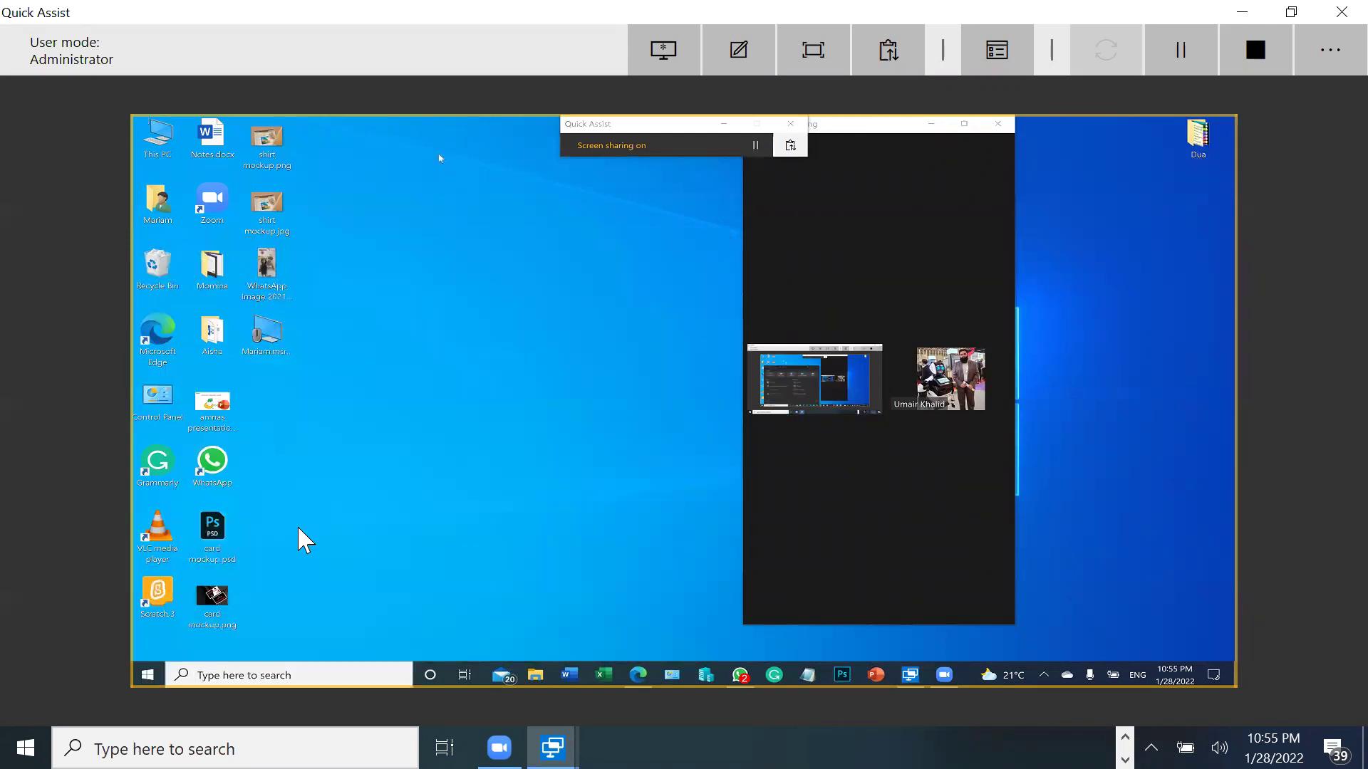
# - On the remote computer, search for Quick Assist, open it, view the sign-in page for assisting another person, and close it
pyautogui.click(245, 675)
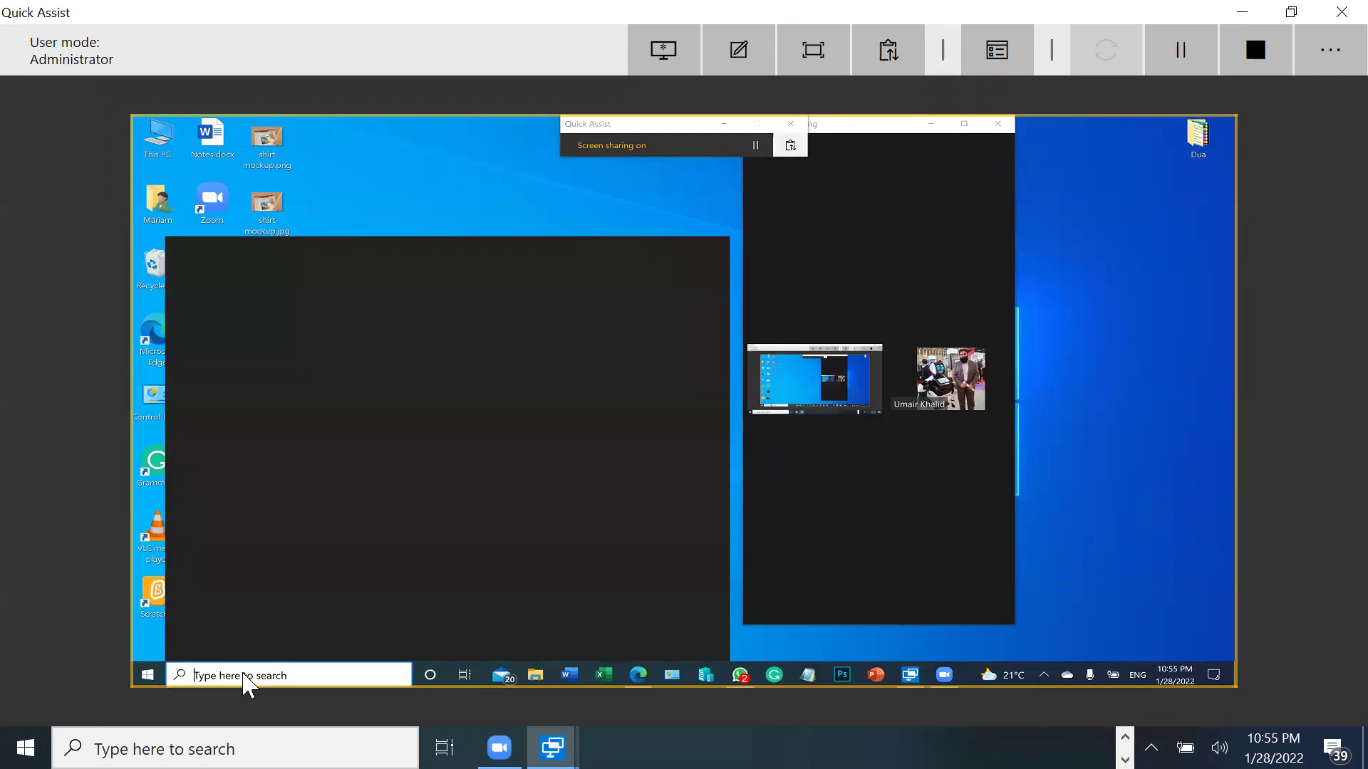
pyautogui.write('QUI')
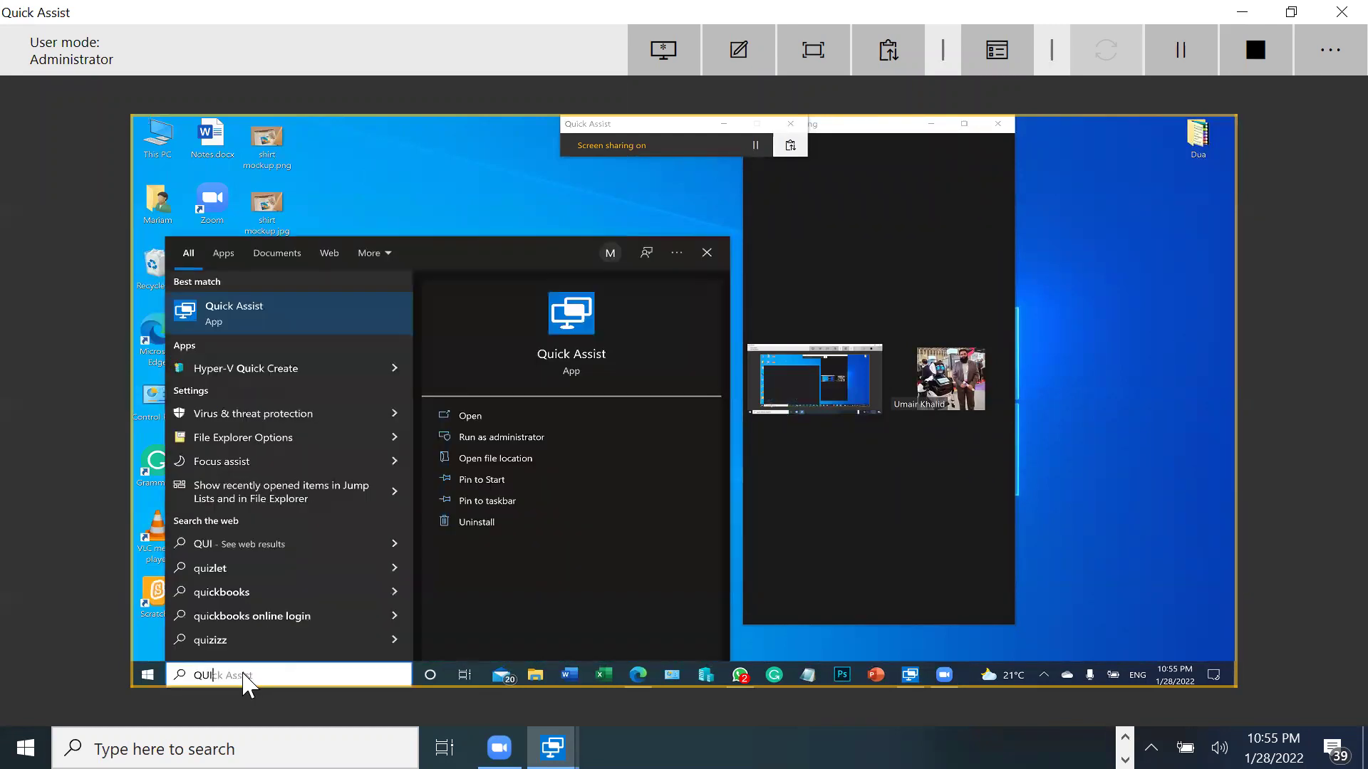
pyautogui.write('CK')
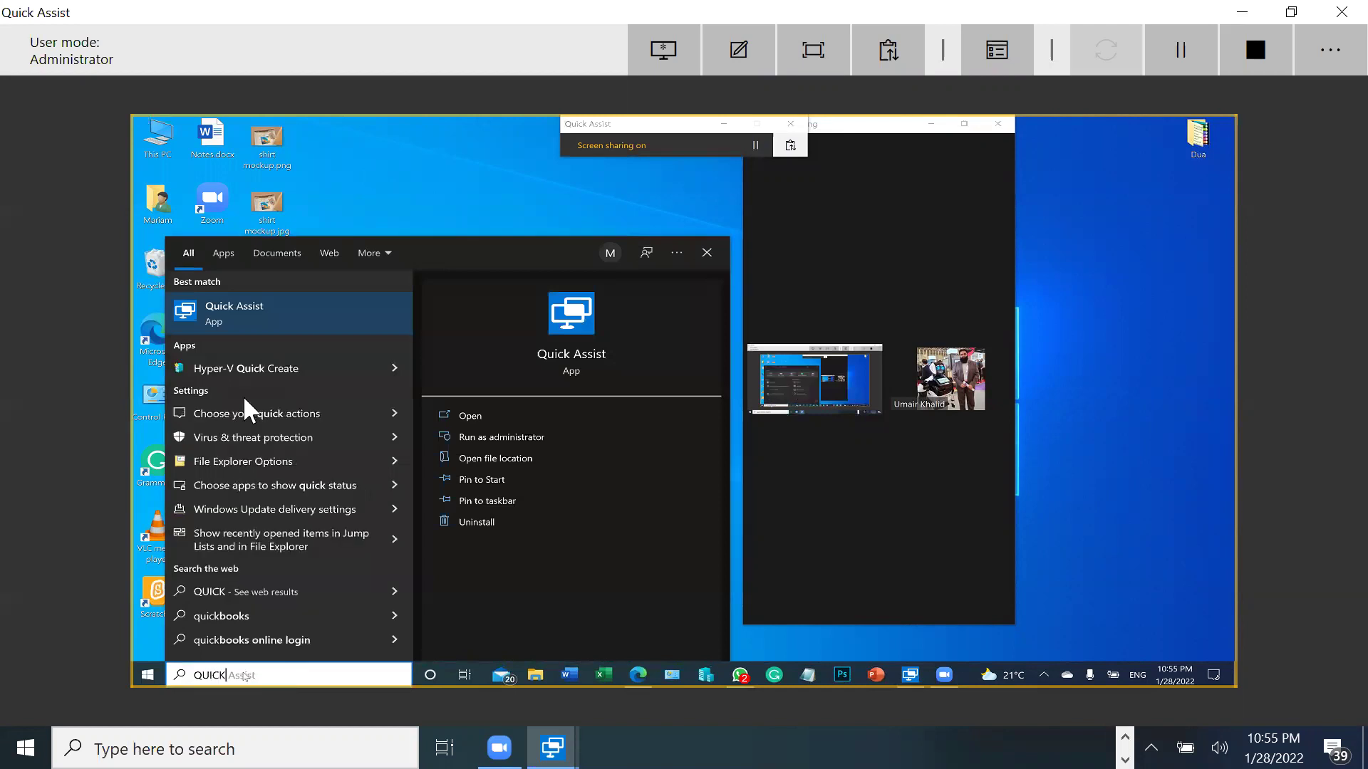
pyautogui.click(231, 327)
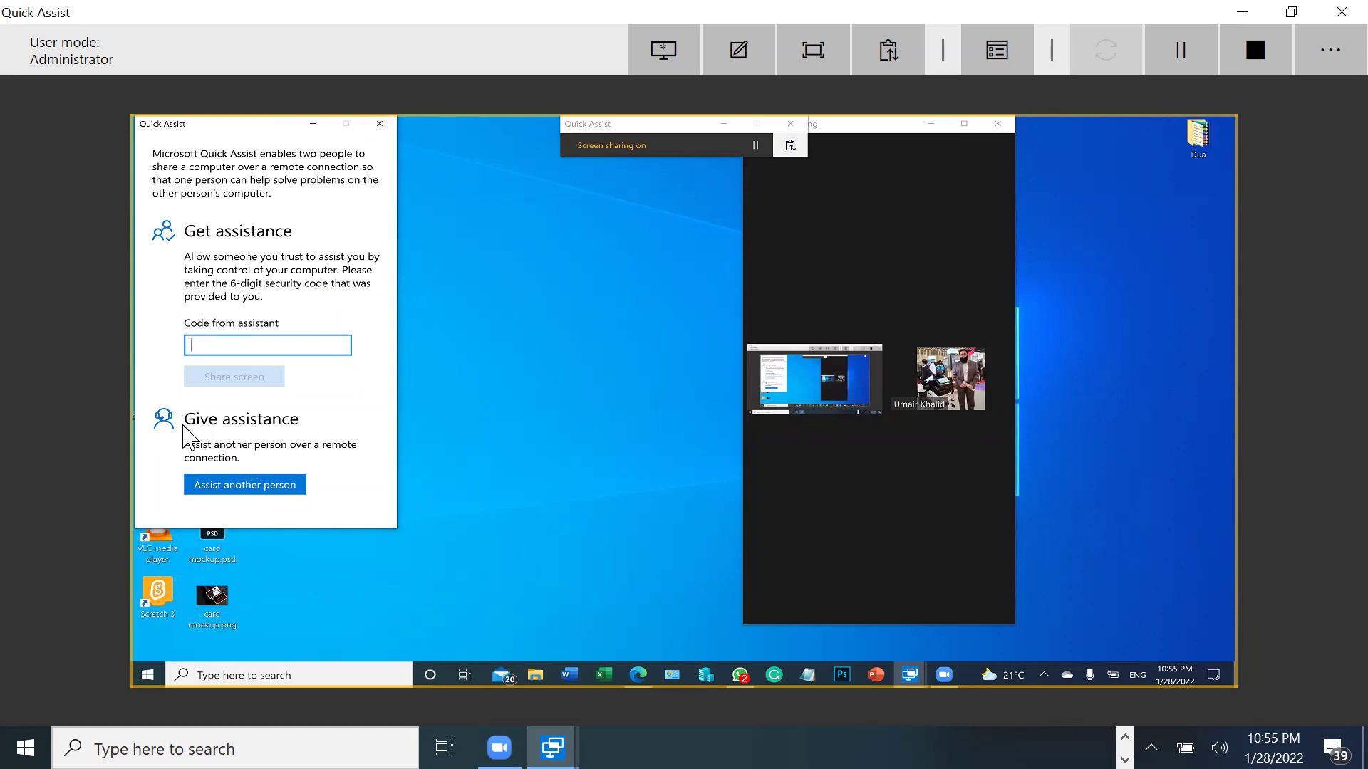
pyautogui.click(250, 491)
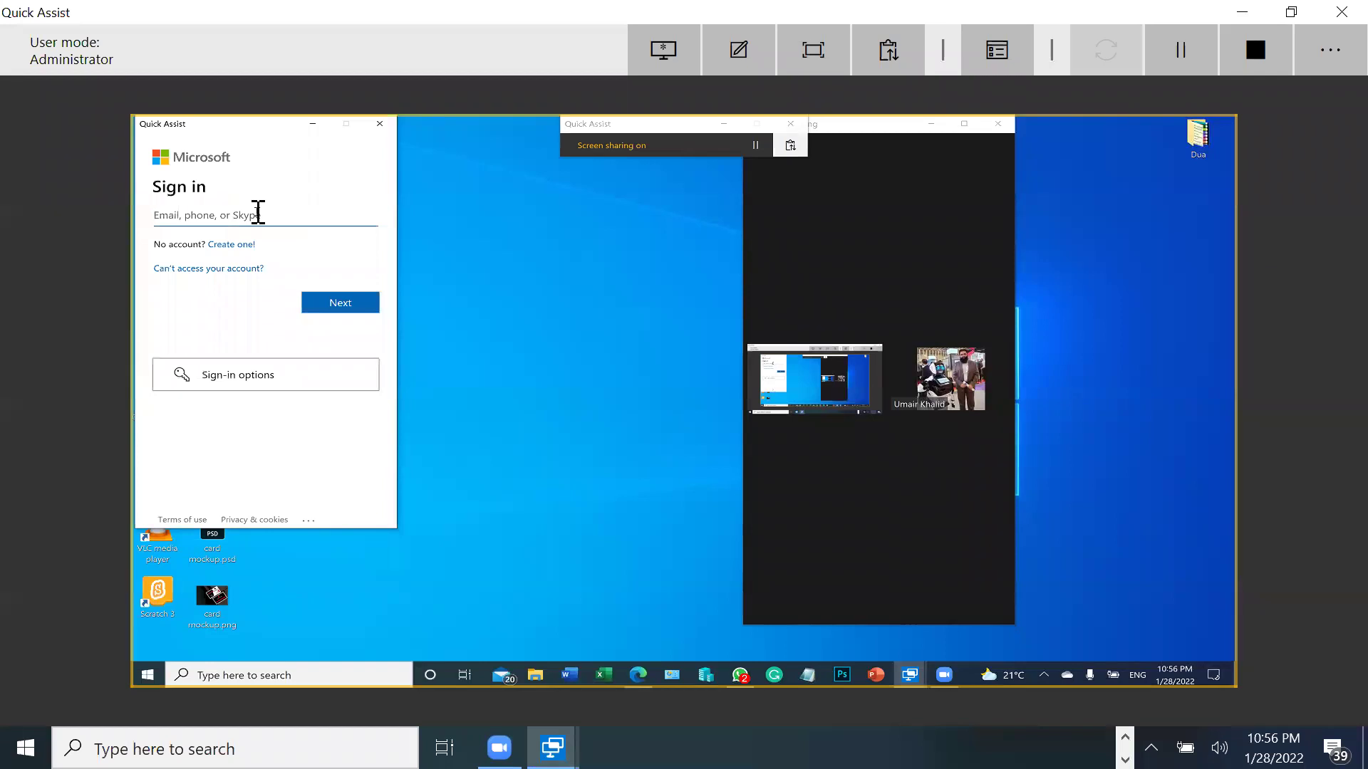
pyautogui.click(379, 126)
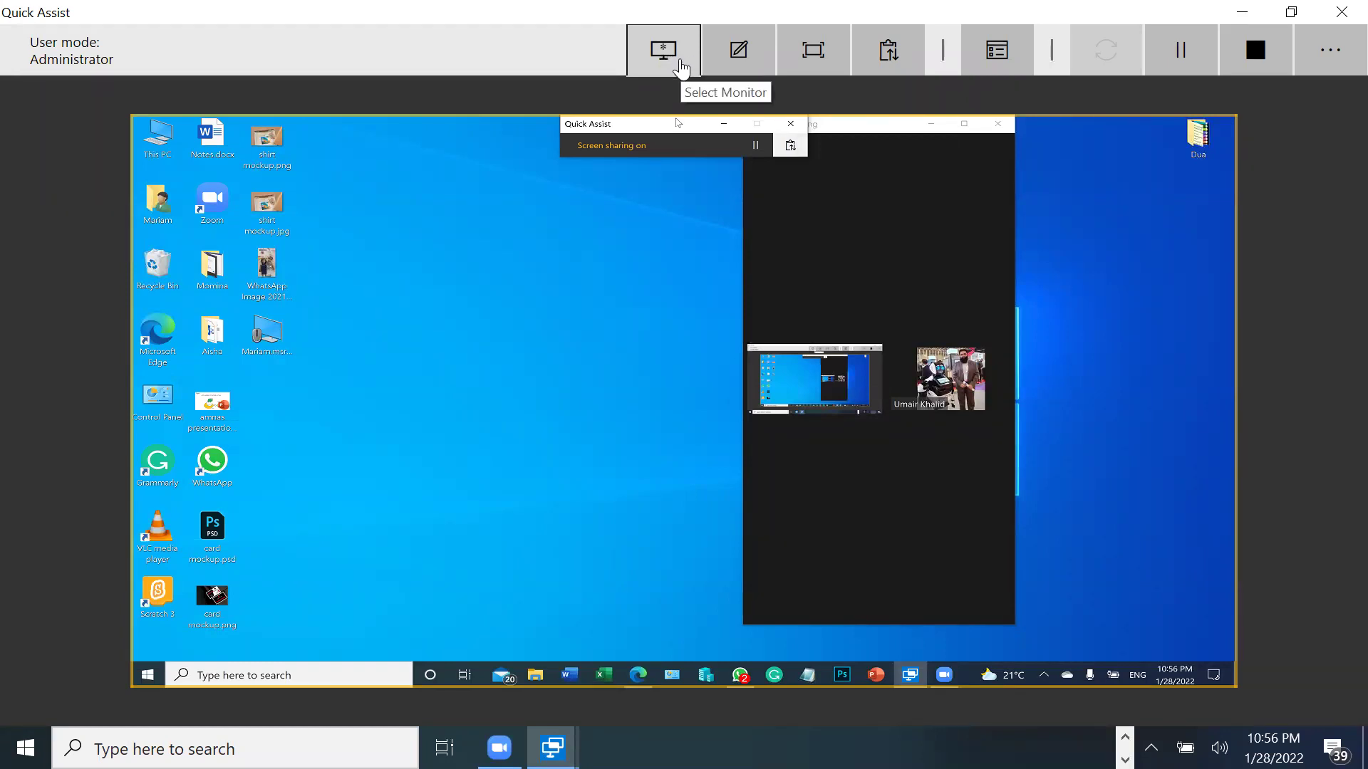
# - Start annotating the remote screen, set the pen colour to black, and exit annotation
pyautogui.click(750, 60)
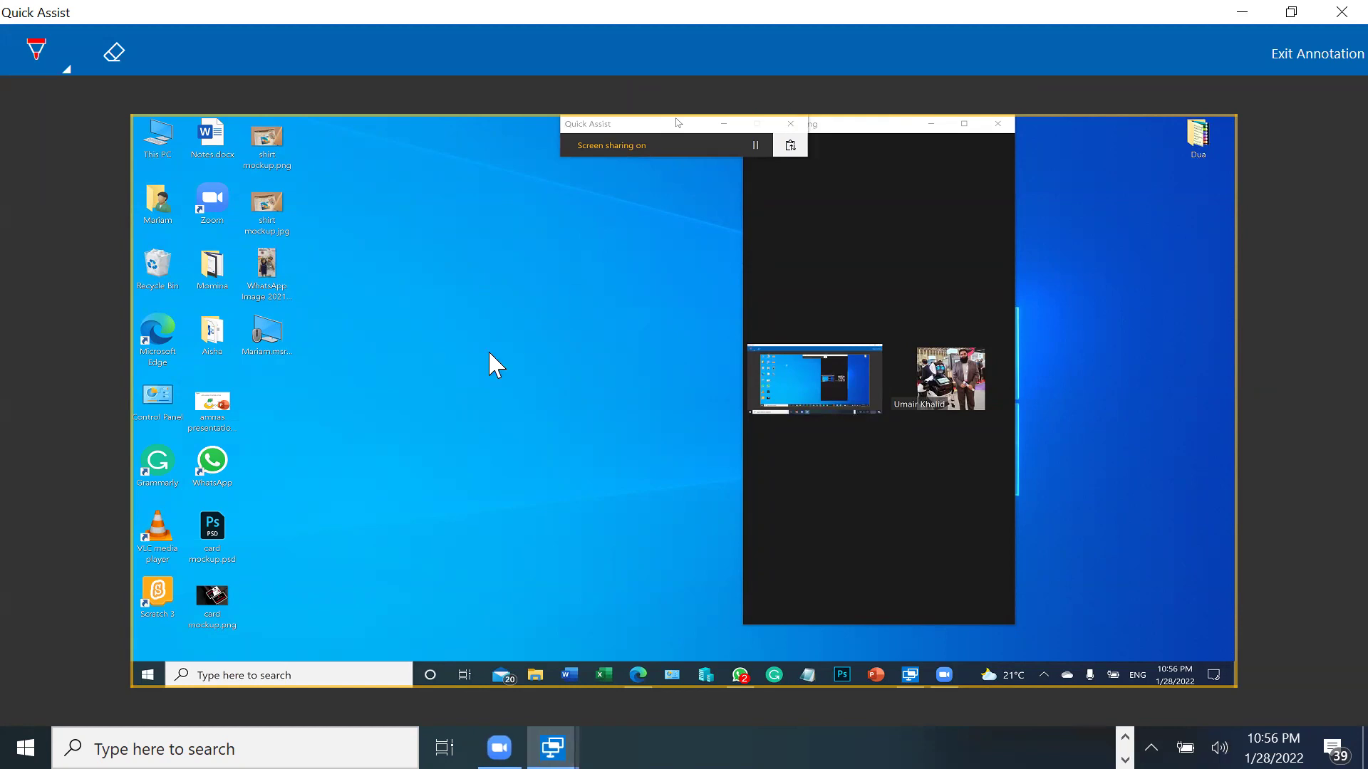
pyautogui.click(50, 60)
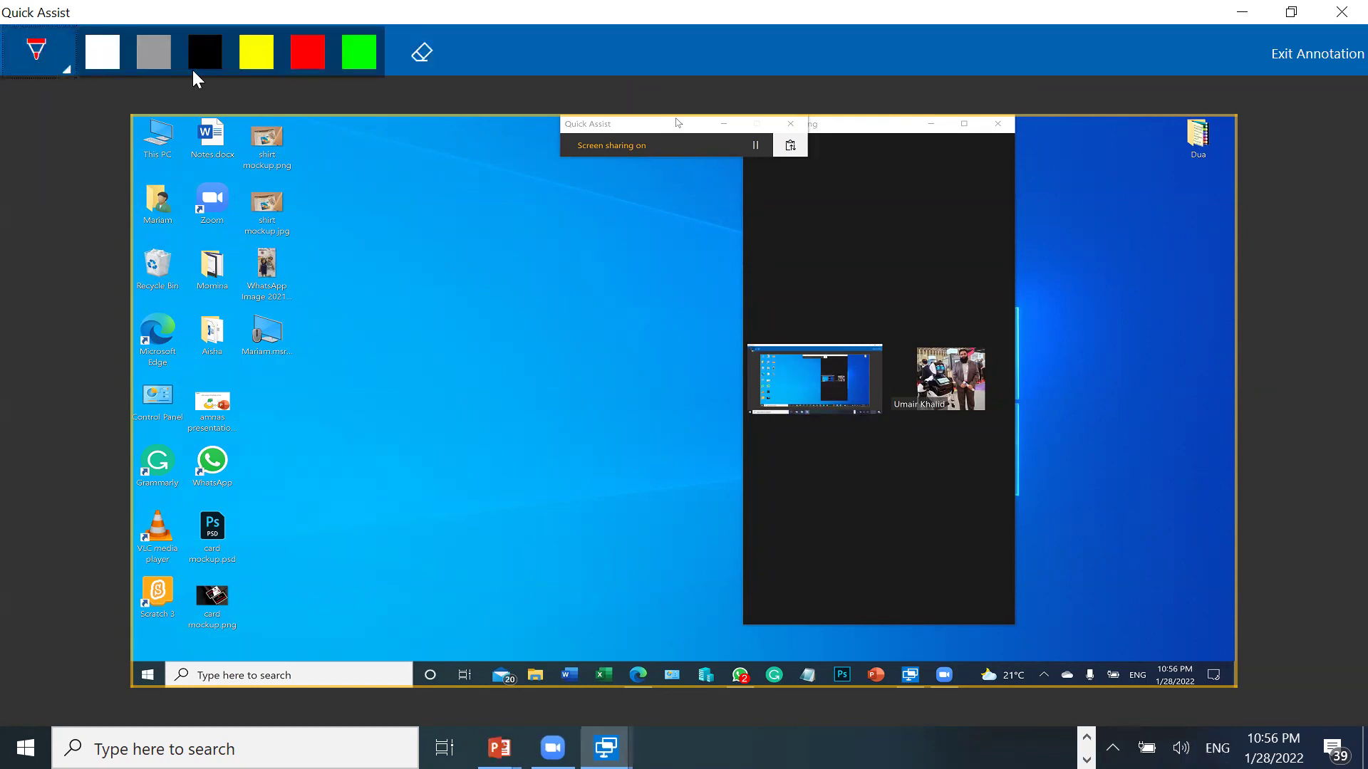
pyautogui.click(210, 52)
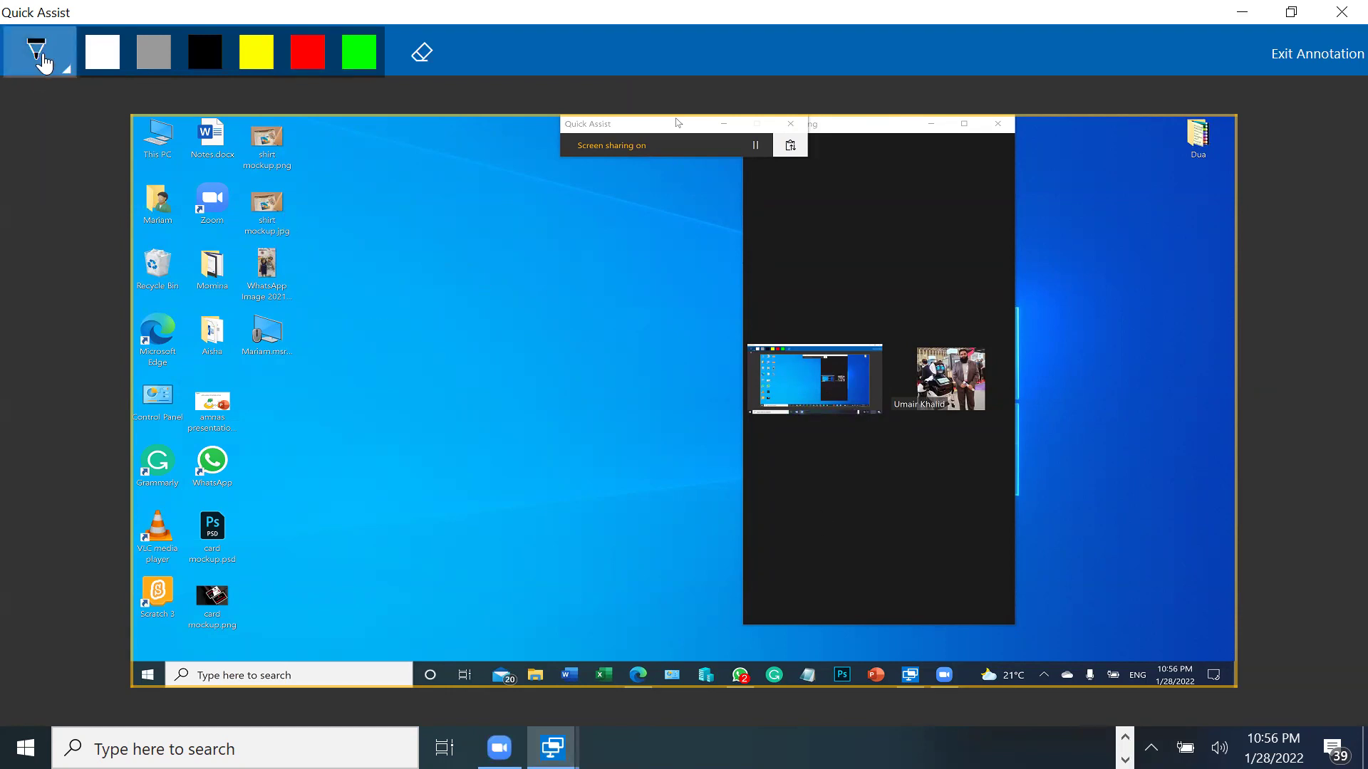
pyautogui.click(42, 57)
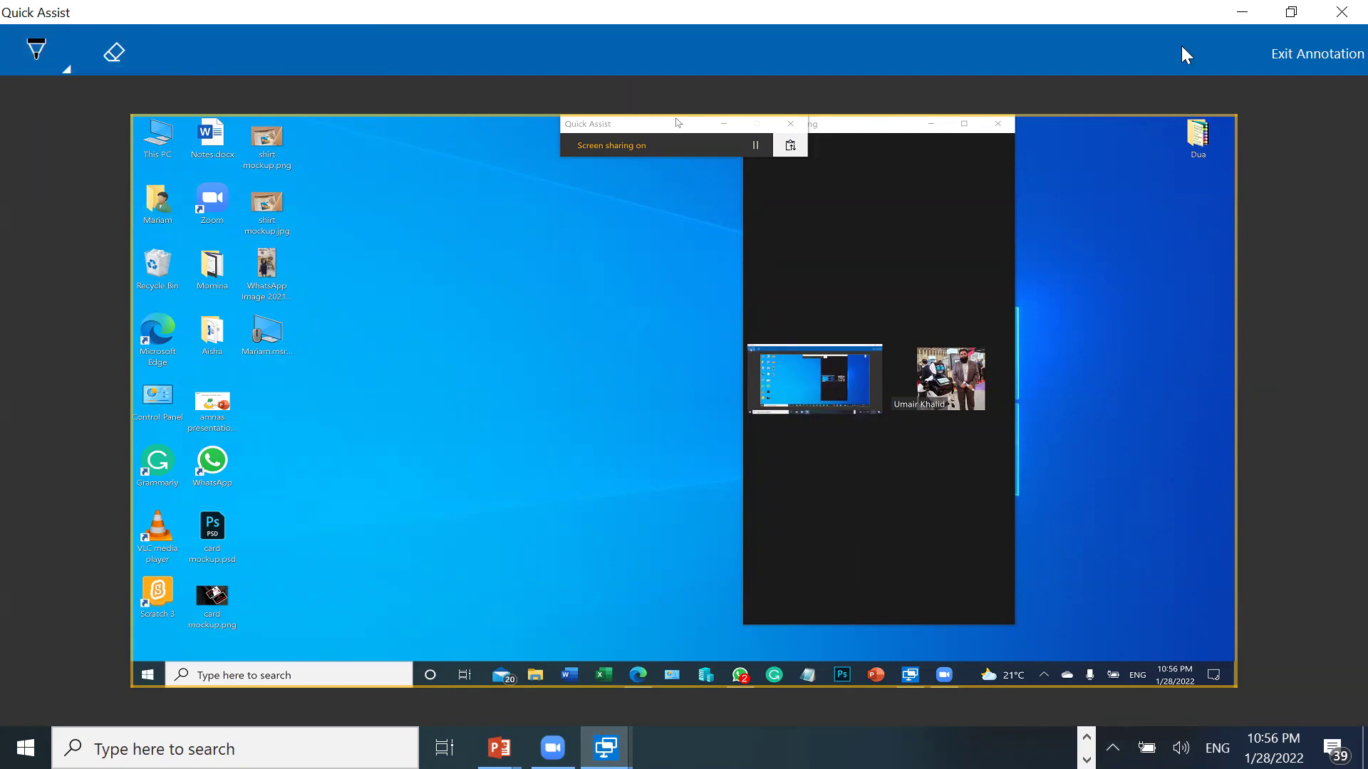
pyautogui.click(1293, 58)
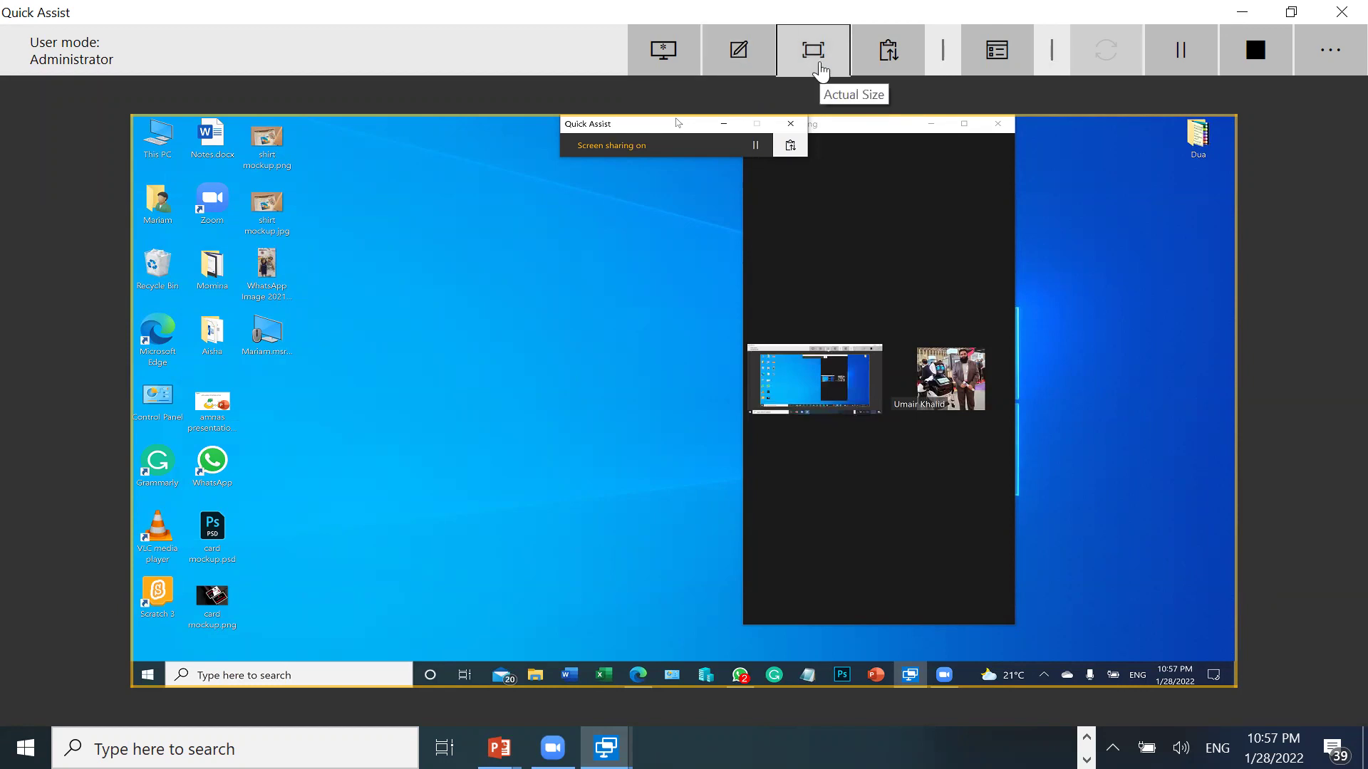
# - Show the remote screen at actual size, return it to fit screen, and send the message "hI" through the instruction channel
pyautogui.click(821, 71)
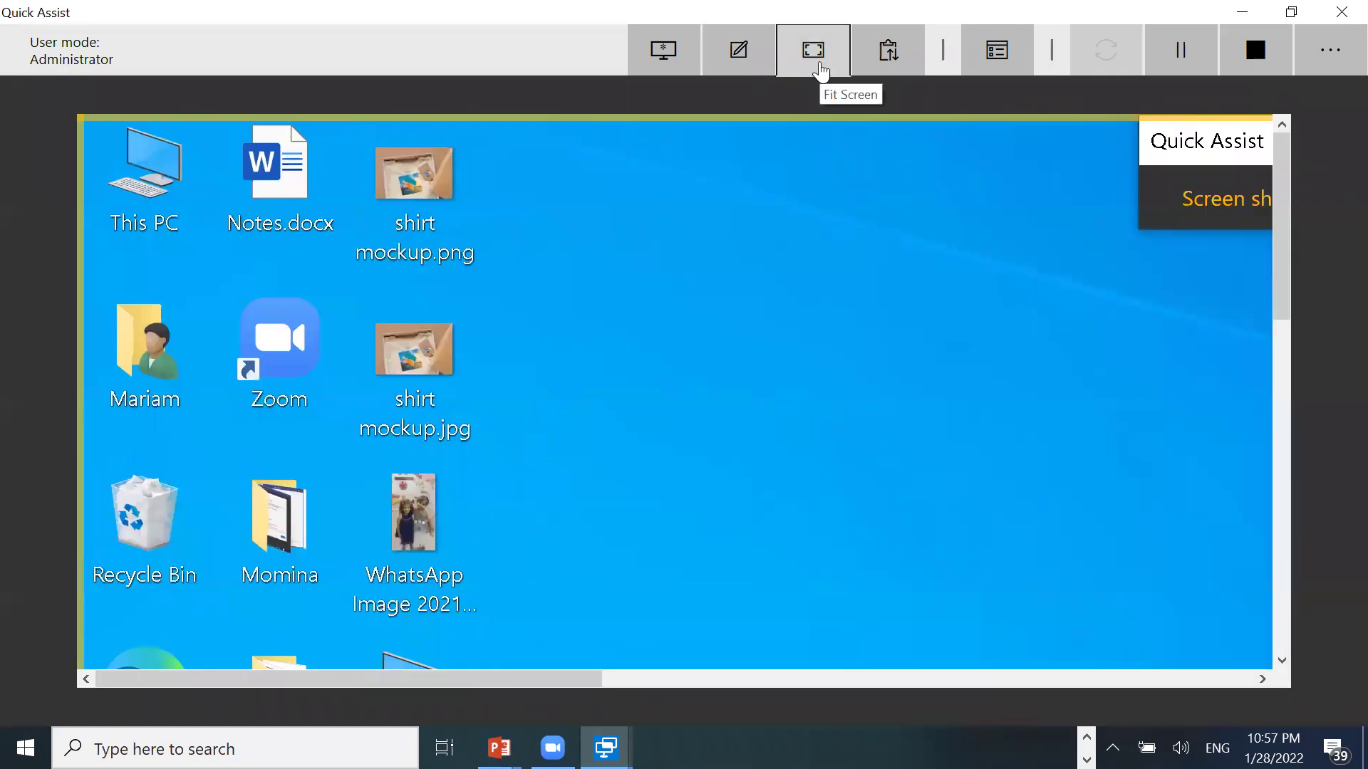
pyautogui.click(820, 72)
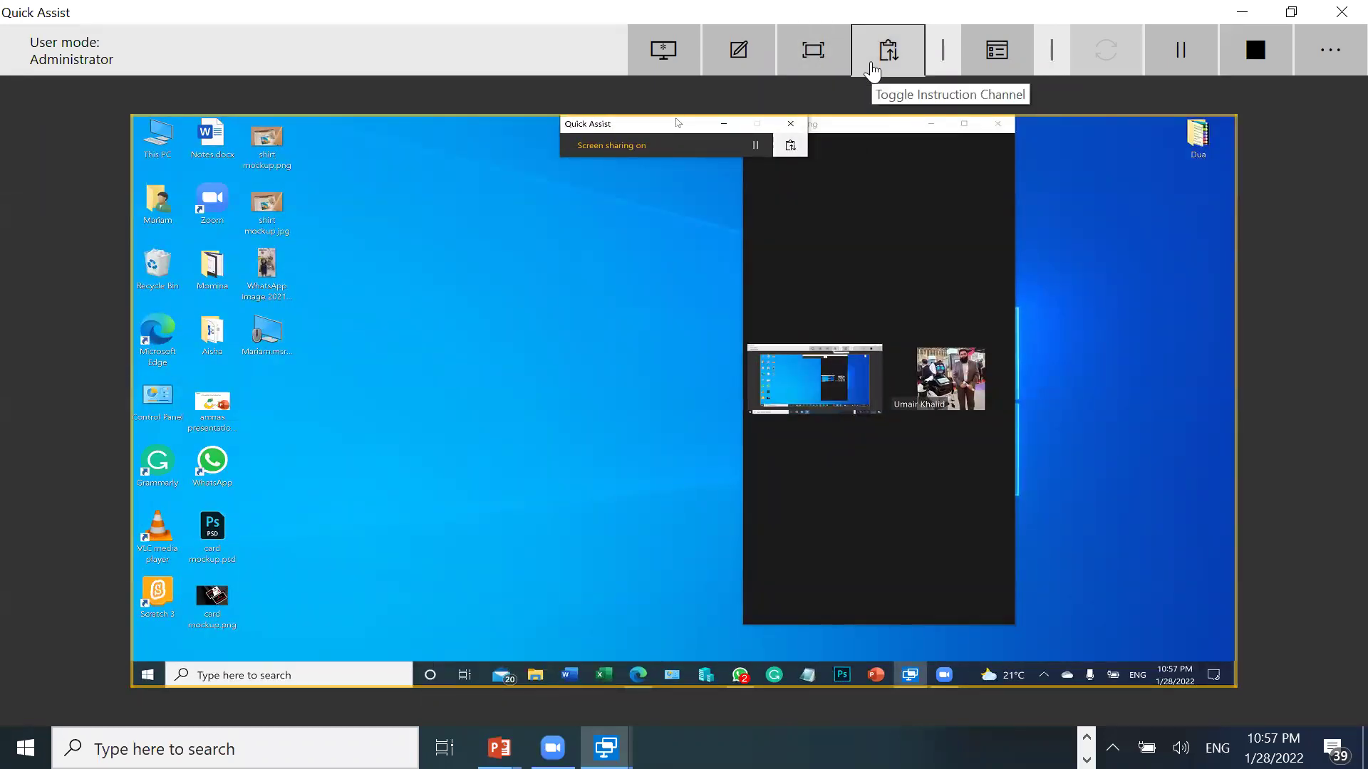
pyautogui.click(872, 72)
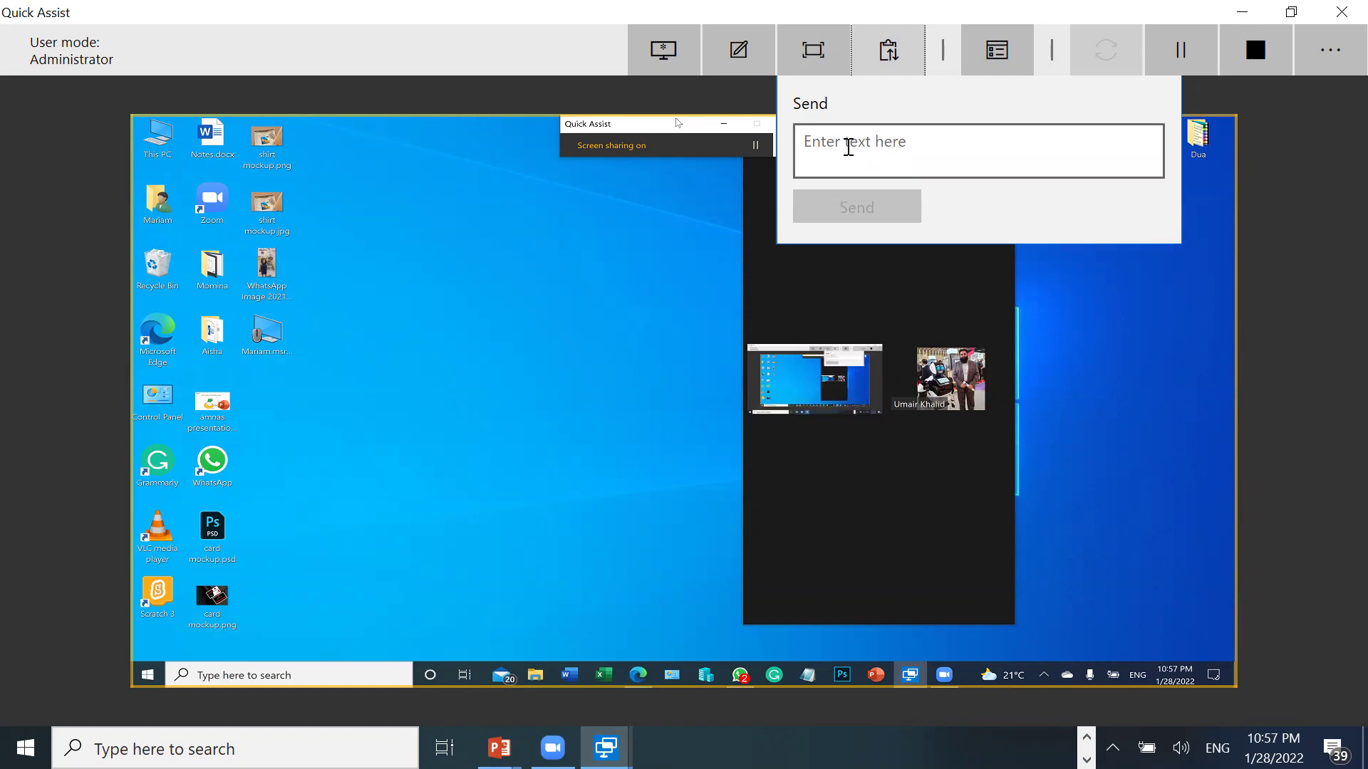
pyautogui.click(849, 147)
pyautogui.write('hl')
pyautogui.click(842, 212)
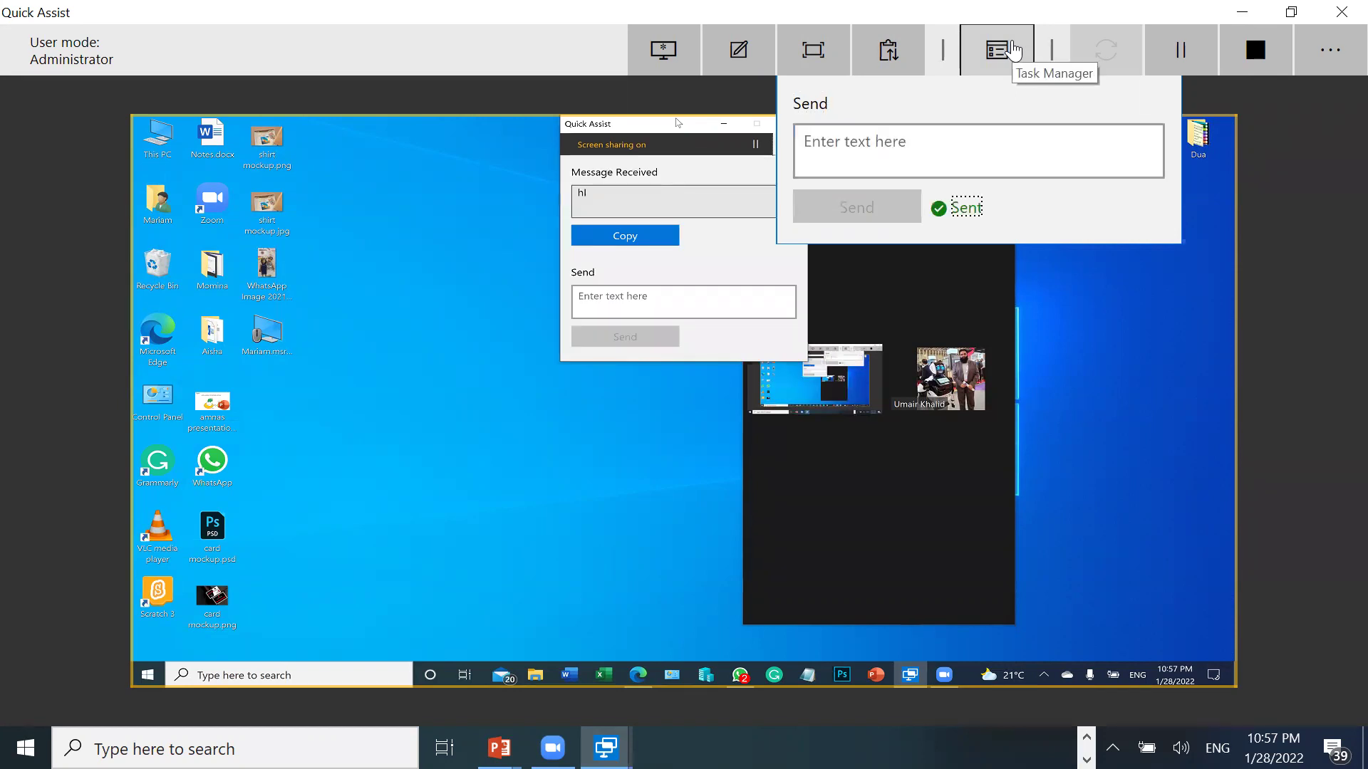
# - View the running processes in the remote computer's Task Manager, and close it
pyautogui.click(1013, 50)
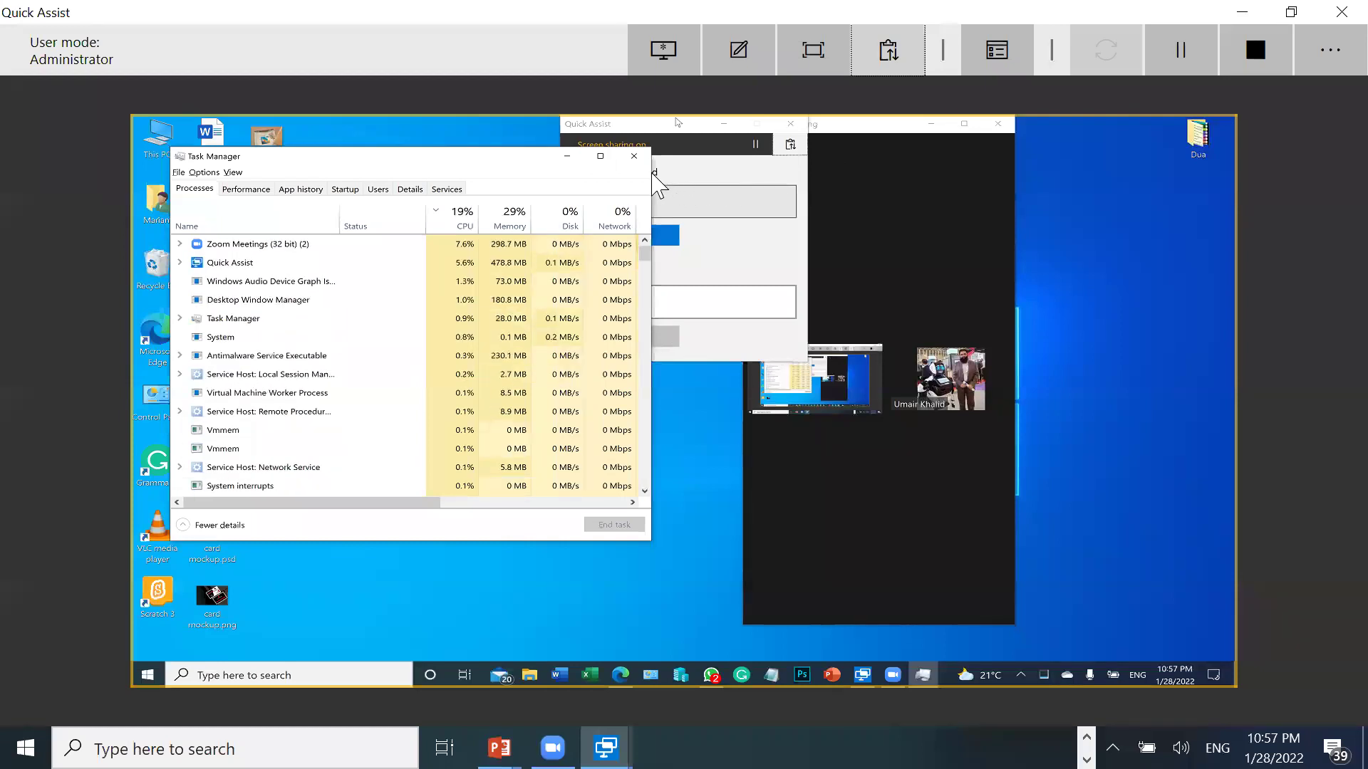
pyautogui.click(634, 157)
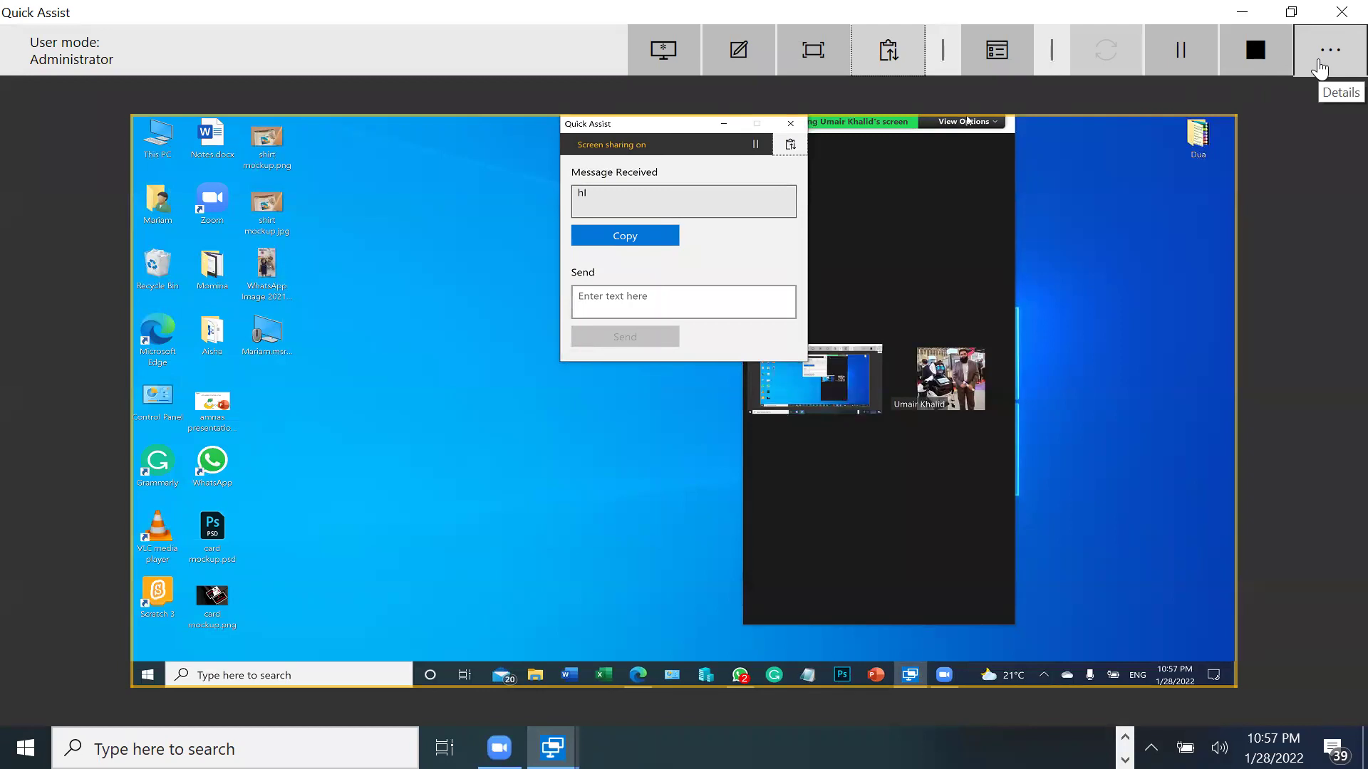
# - End the screen sharing session and close the remaining Quick Assist windows
pyautogui.click(1251, 50)
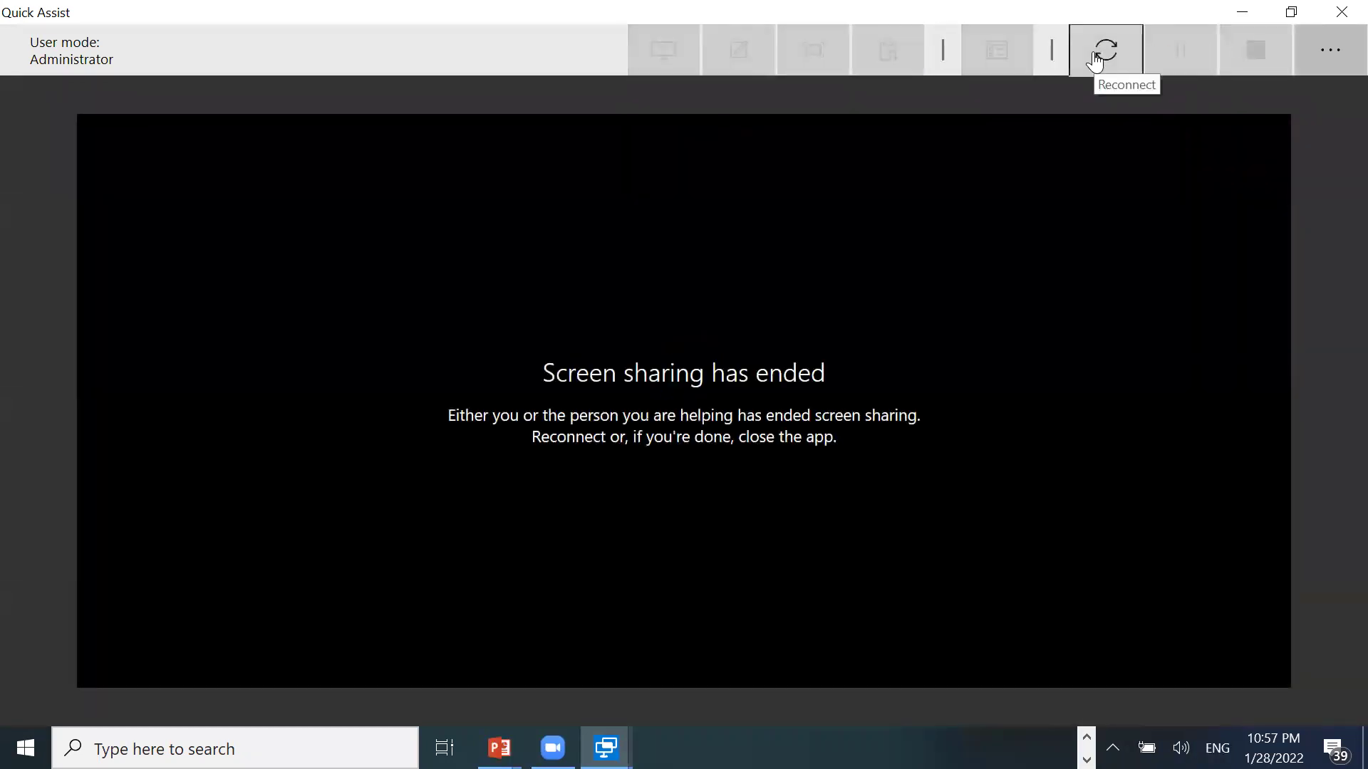
pyautogui.click(1339, 12)
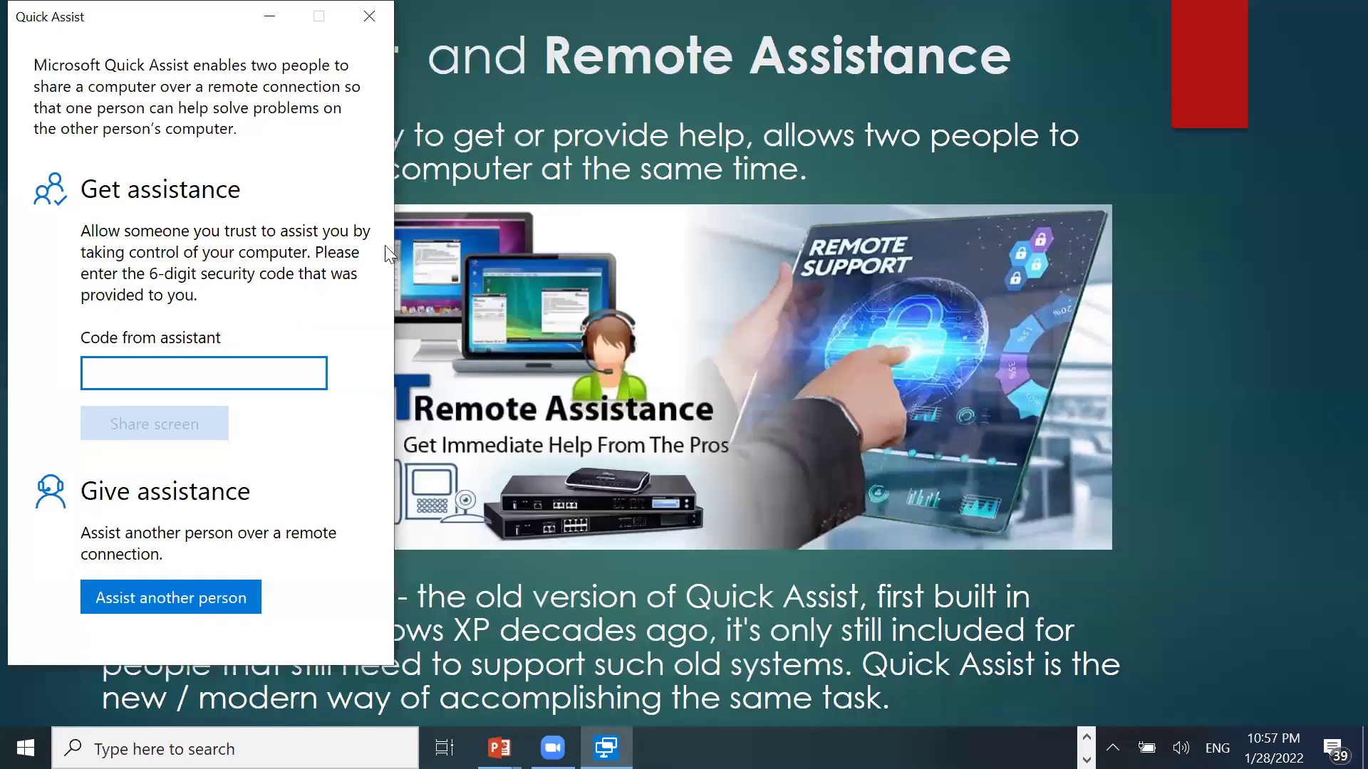
pyautogui.click(369, 16)
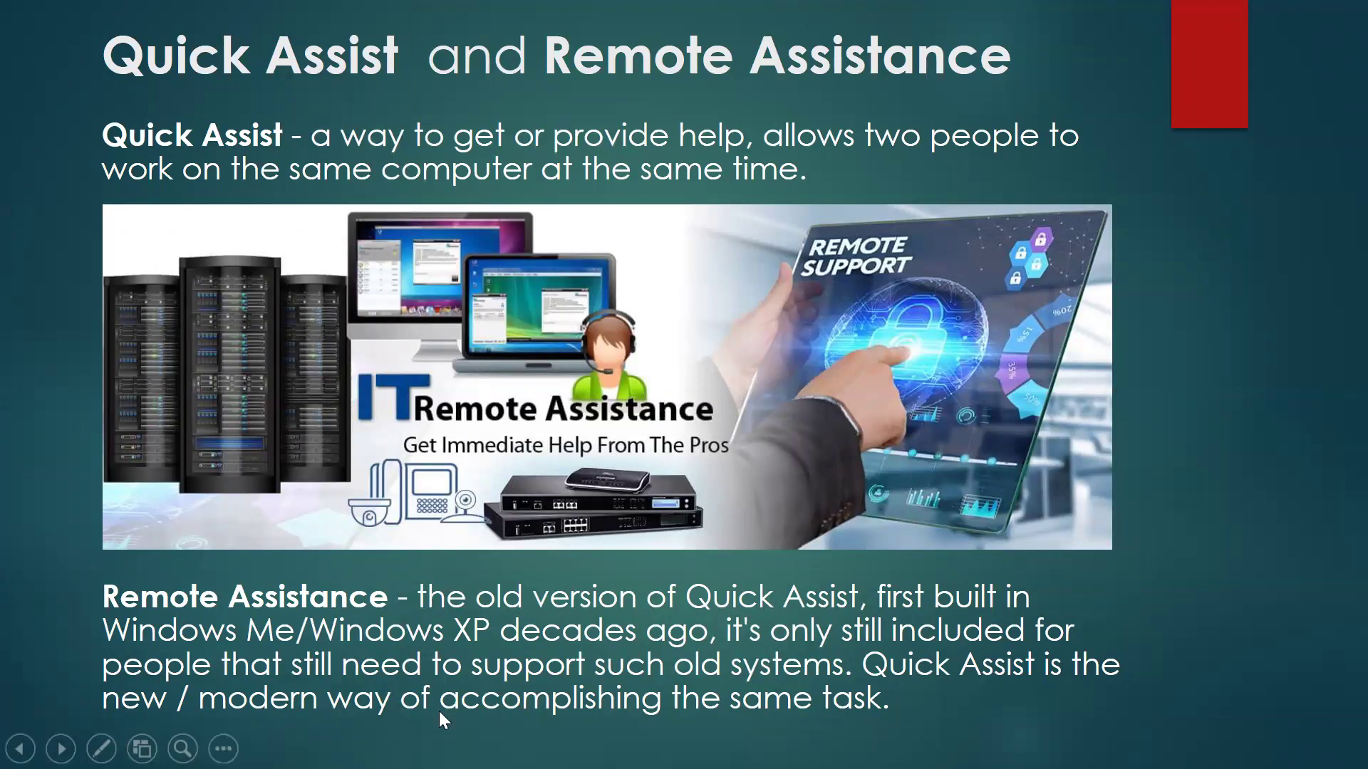
# - Search the local computer for Quick Assist and launch the app
pyautogui.press('super+r')
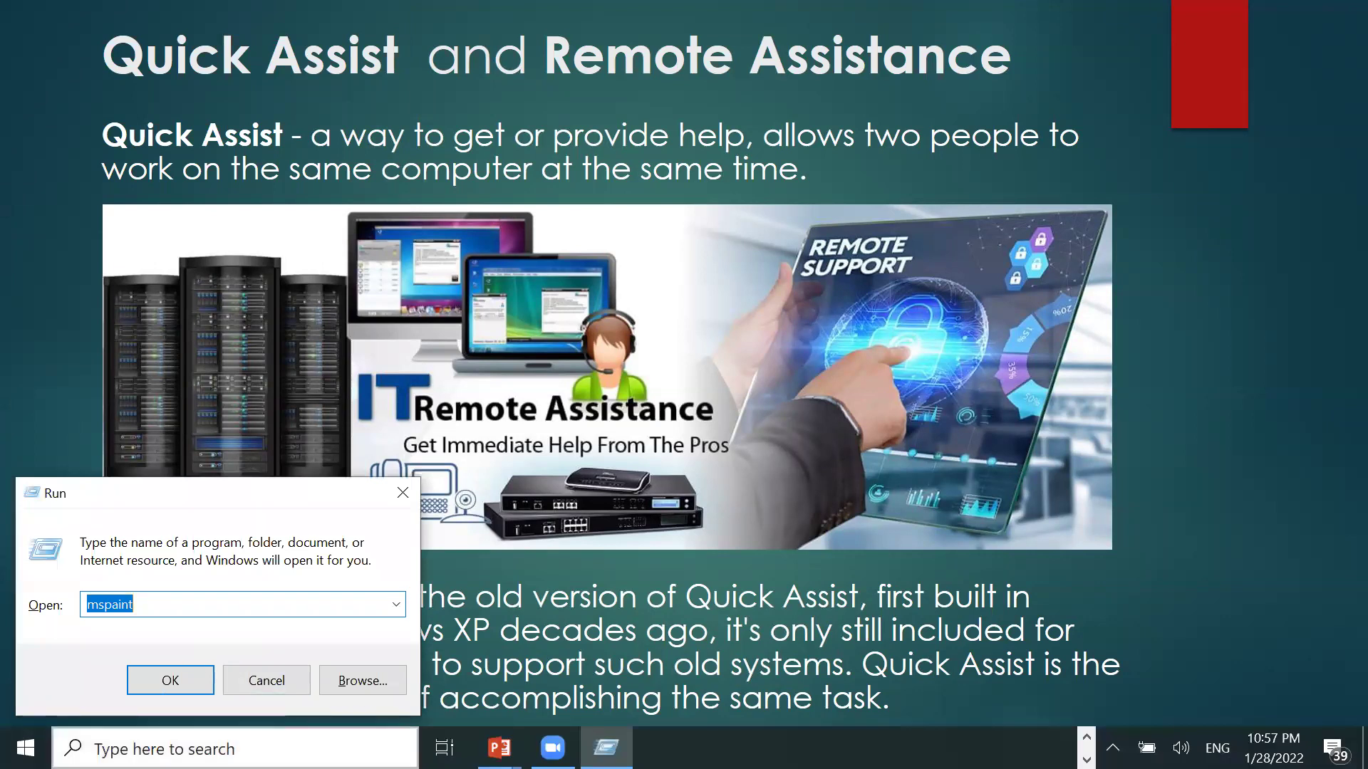
pyautogui.press('super+s')
pyautogui.write('QUI')
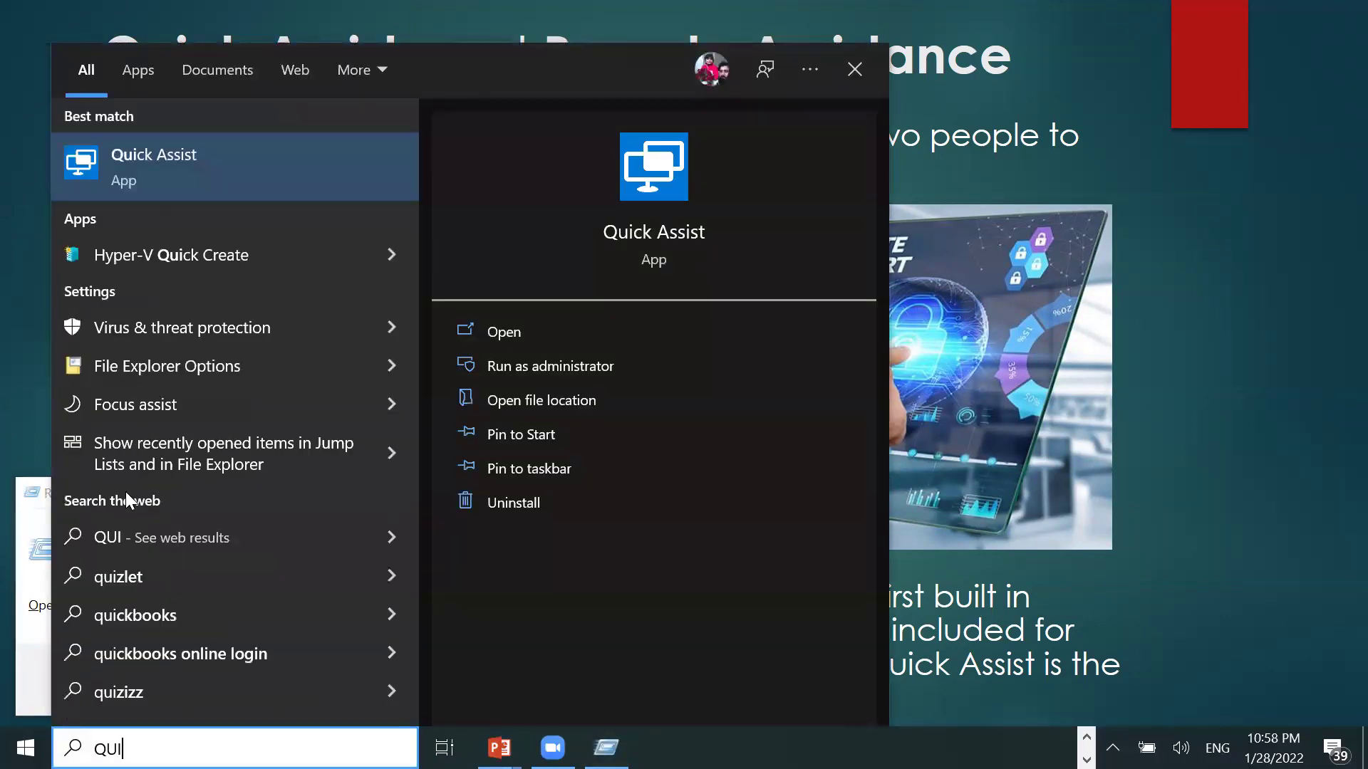
pyautogui.click(228, 169)
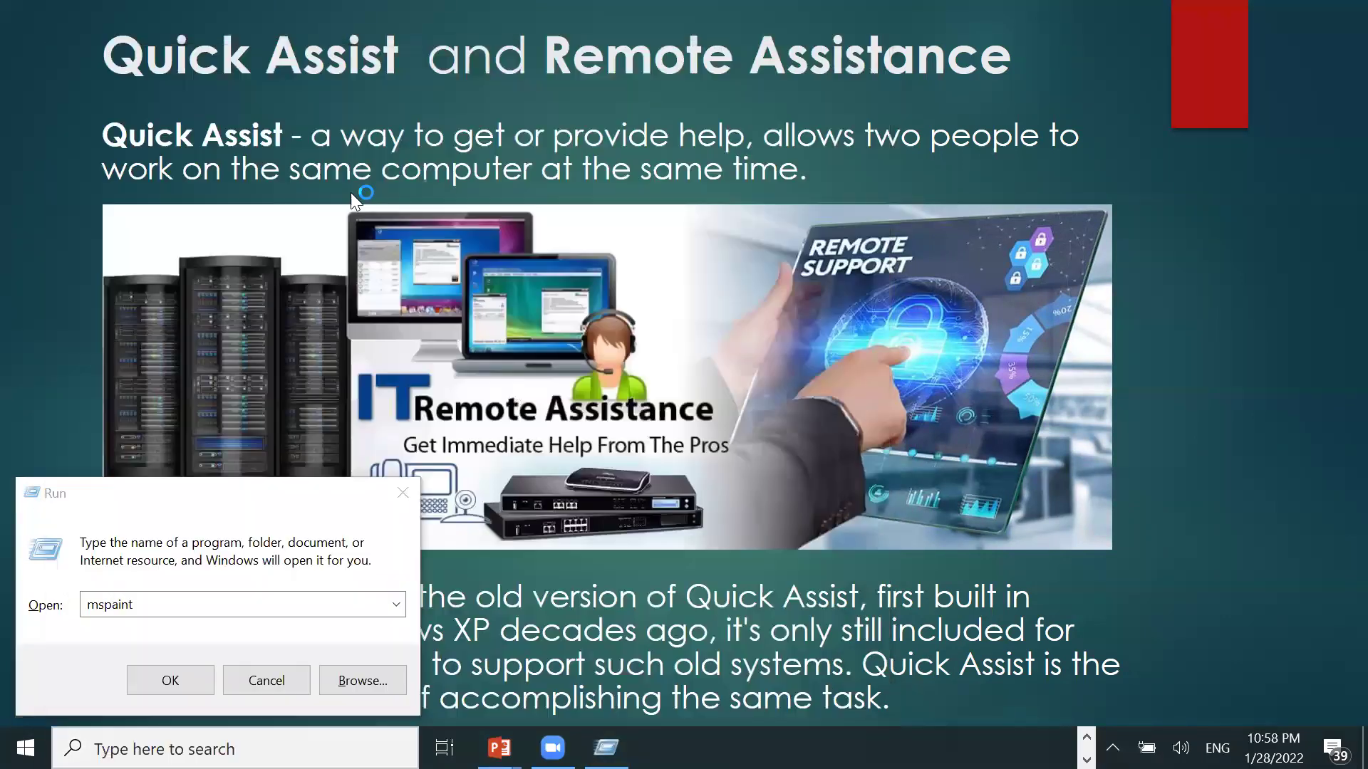